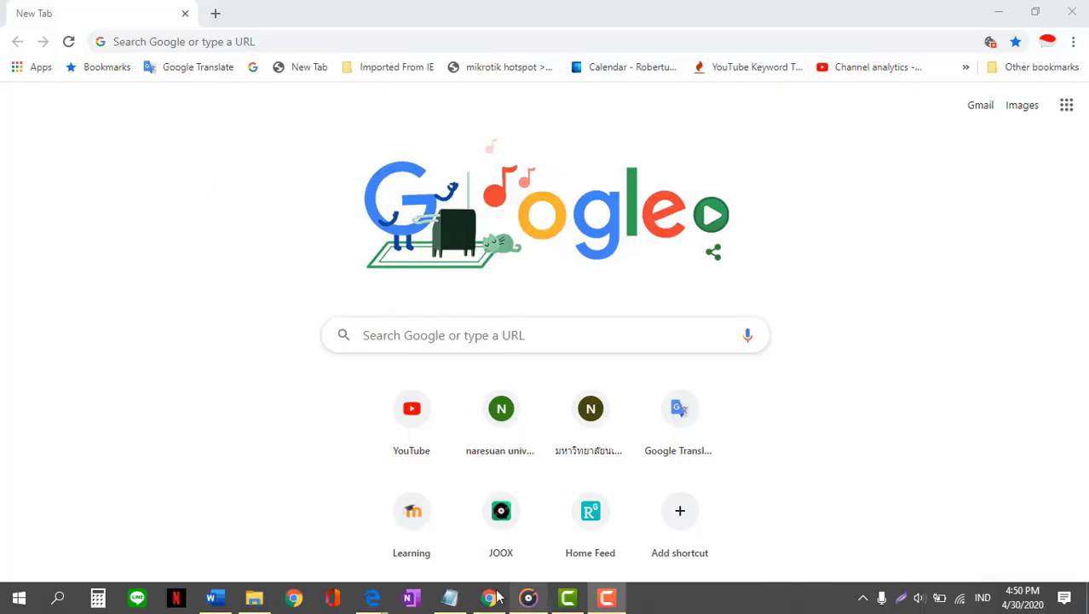
- Switch to the Tutorial Lesson notes in Notepad and review the preparation items from Prepare your lesson to website, plus the login line
{"action": "left_click", "coordinate": [450, 598]}
{"action": "left_click", "coordinate": [722, 81]}
{"action": "left_click_drag", "start_coordinate": [722, 81], "coordinate": [519, 81]}
{"action": "left_click_drag", "start_coordinate": [639, 109], "coordinate": [519, 108]}
{"action": "left_click_drag", "start_coordinate": [651, 140], "coordinate": [519, 135]}
{"action": "left_click_drag", "start_coordinate": [725, 163], "coordinate": [527, 161]}
{"action": "left_click_drag", "start_coordinate": [610, 186], "coordinate": [519, 185]}
{"action": "left_click", "coordinate": [654, 196]}
{"action": "left_click_drag", "start_coordinate": [826, 264], "coordinate": [520, 265]}
{"action": "left_click", "coordinate": [993, 8]}
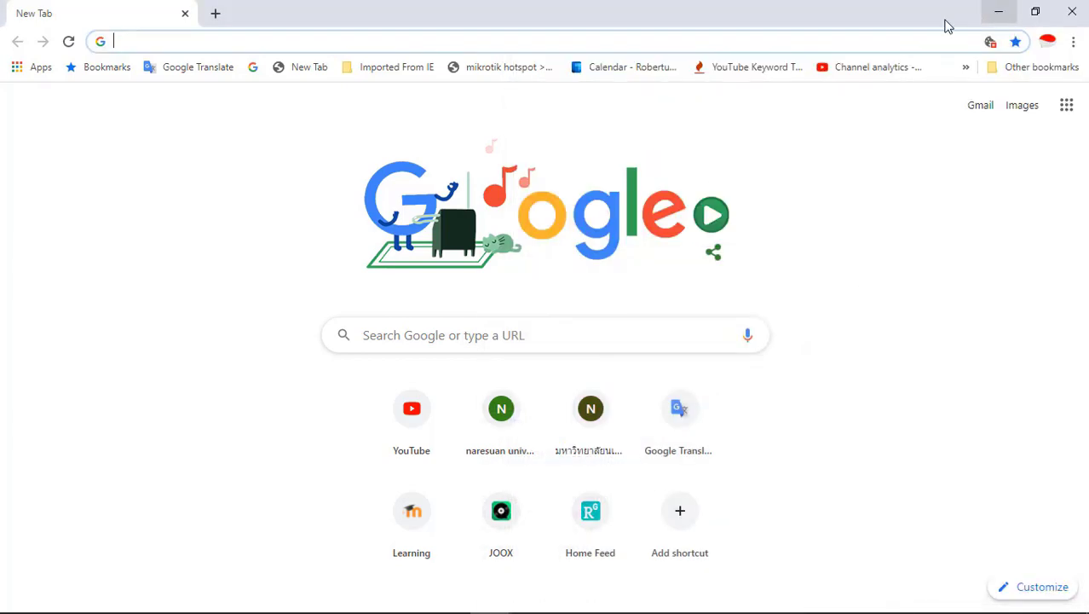
- Open the website elearning.nu.ac.th in the browser
{"action": "type", "text": "e"}
{"action": "key", "text": "Right"}
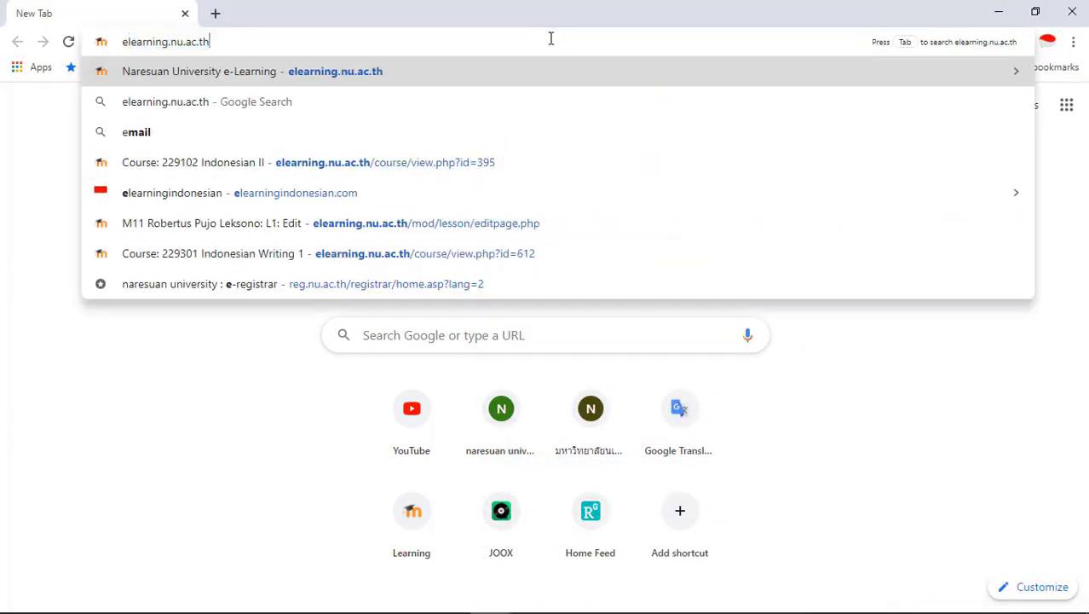
{"action": "key", "text": "Return"}
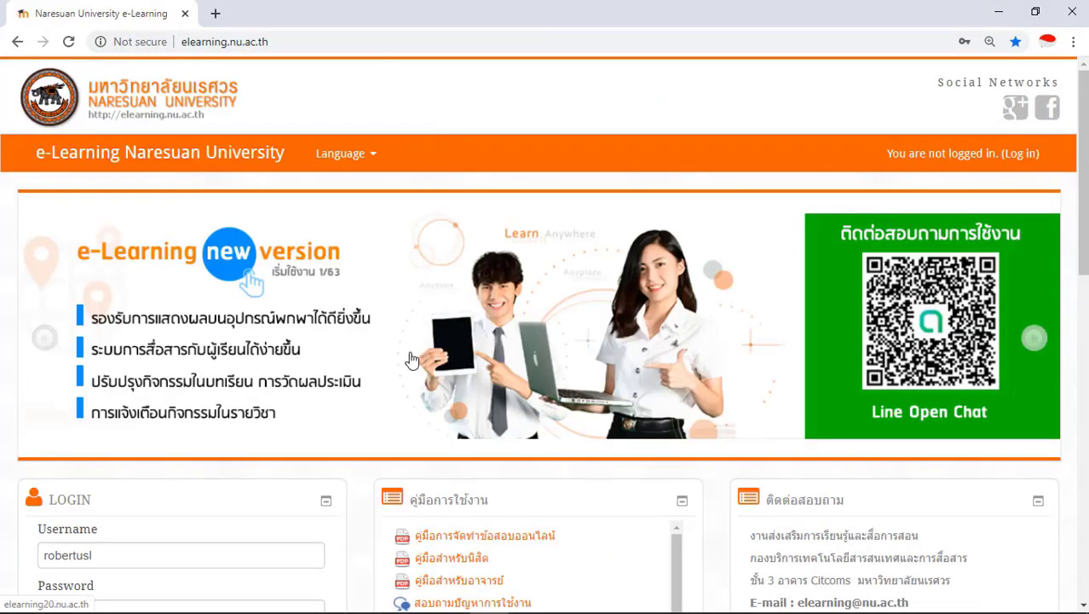
- Switch to the Notepad notes and highlight the line "1. Log in elearning.nu.ac.th"
{"action": "left_click", "coordinate": [450, 607]}
{"action": "left_click", "coordinate": [736, 292]}
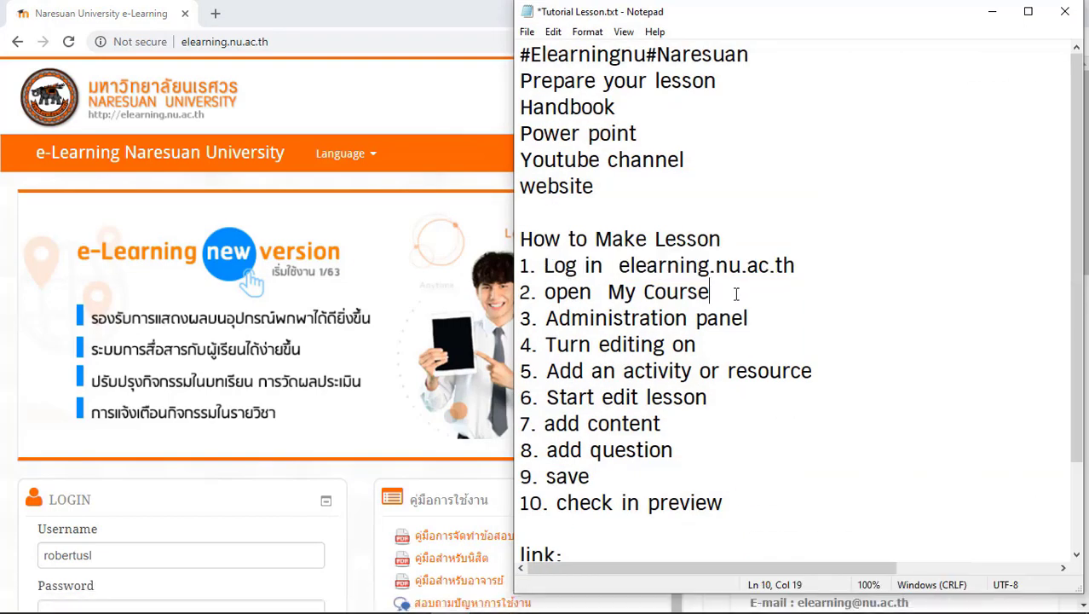
{"action": "left_click", "coordinate": [825, 261]}
{"action": "left_click_drag", "start_coordinate": [825, 260], "coordinate": [518, 266]}
{"action": "left_click", "coordinate": [993, 11]}
- Log in to the e-learning site with the saved username and account password
{"action": "left_click", "coordinate": [227, 547]}
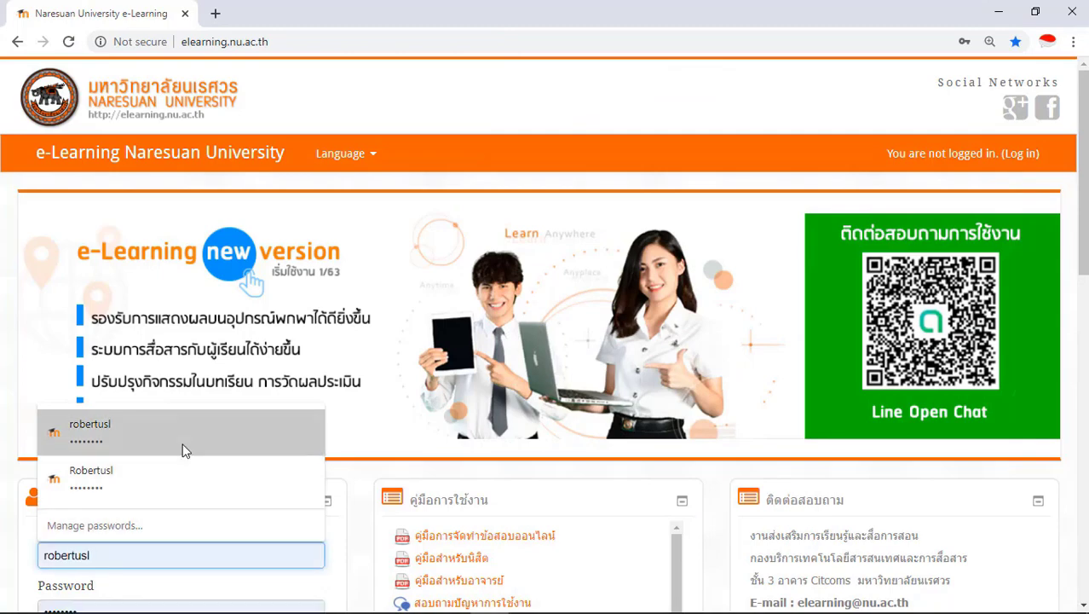
{"action": "left_click", "coordinate": [93, 426]}
{"action": "scroll", "coordinate": [323, 455], "scroll_direction": "down", "scroll_amount": 1}
{"action": "scroll", "coordinate": [58, 602], "scroll_direction": "down", "scroll_amount": 1}
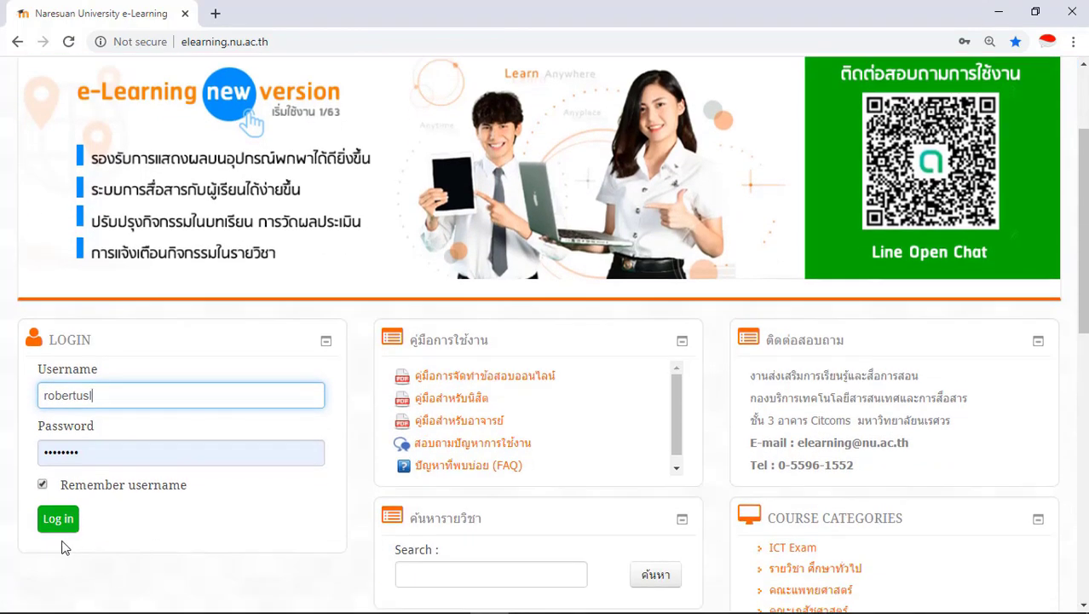
{"action": "left_click", "coordinate": [50, 527]}
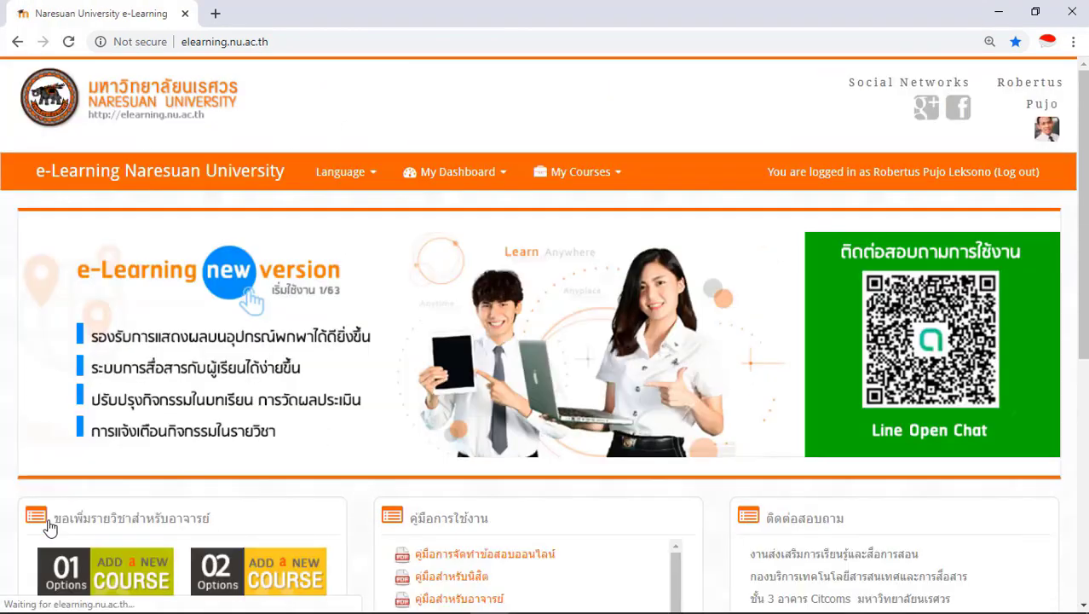
- Highlight "2. open My Course" in the Notepad notes, and open the M11 course from My Courses in the browser
{"action": "scroll", "coordinate": [49, 523], "scroll_direction": "down", "scroll_amount": 4}
{"action": "left_click", "coordinate": [457, 601]}
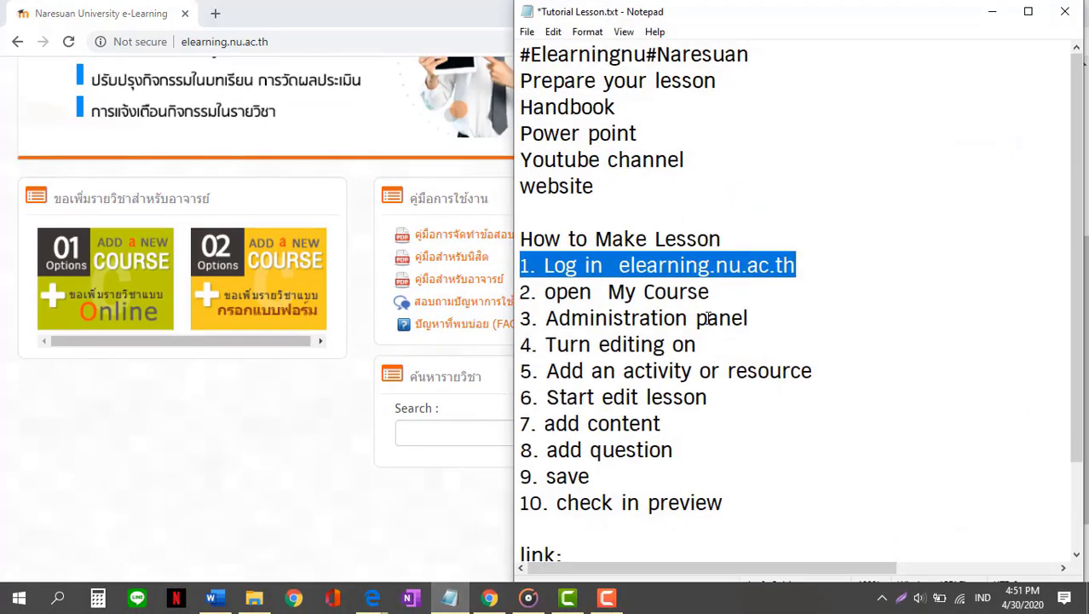
{"action": "left_click_drag", "start_coordinate": [709, 292], "coordinate": [521, 300]}
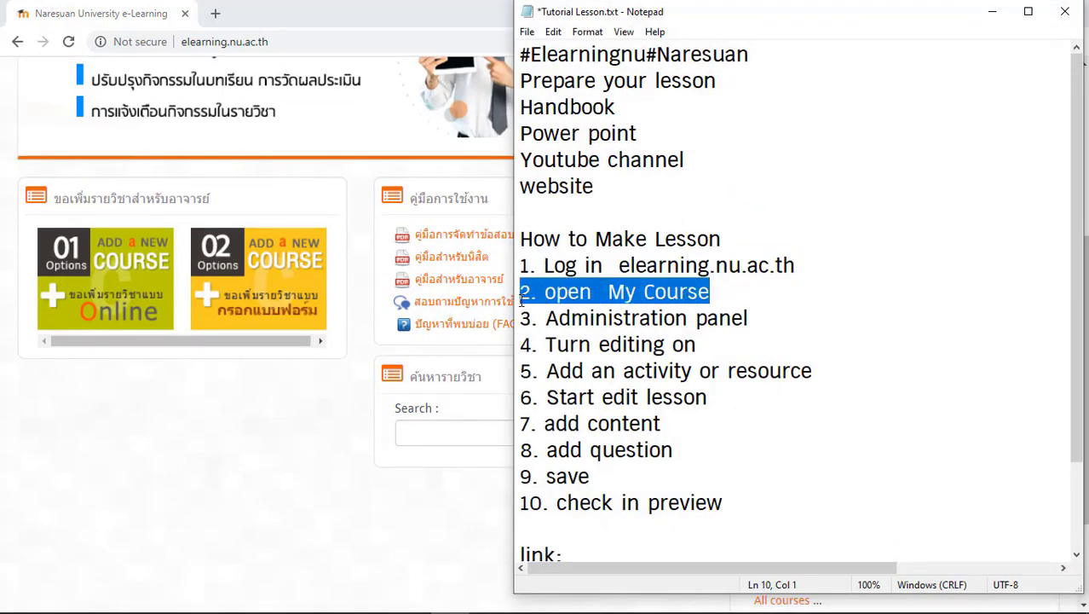
{"action": "left_click", "coordinate": [992, 12]}
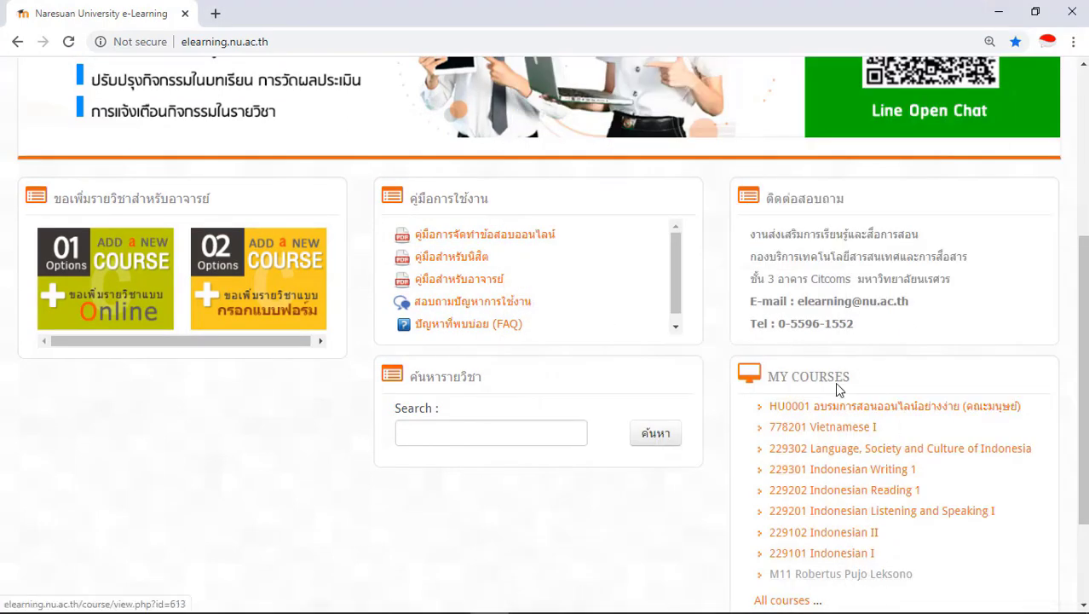
{"action": "left_click", "coordinate": [842, 575]}
{"action": "scroll", "coordinate": [725, 426], "scroll_direction": "down", "scroll_amount": 2}
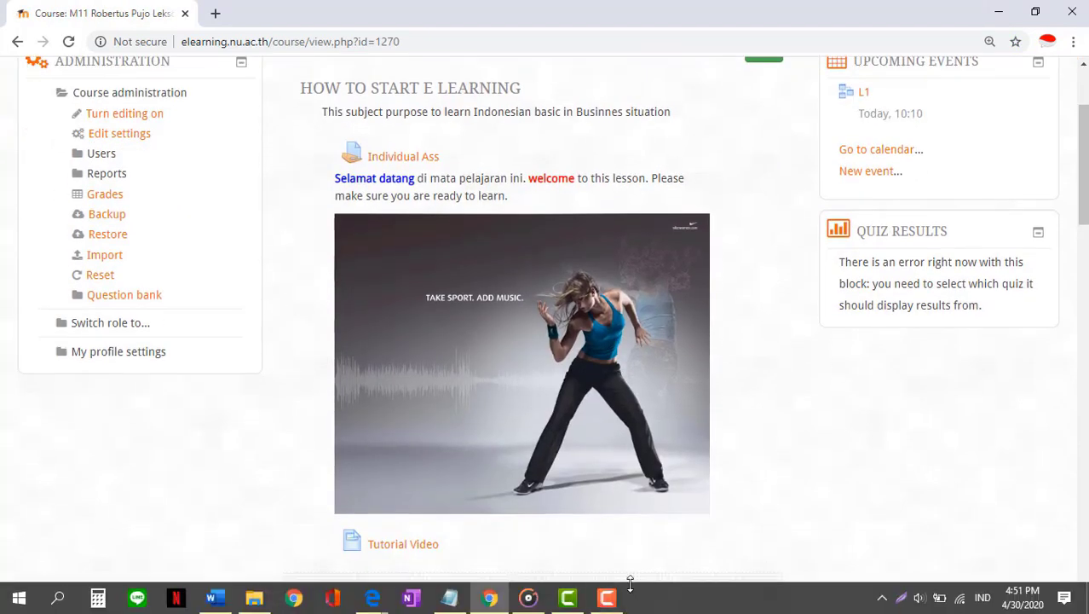
- Highlight "3. Administration panel" in the Notepad notes, and turn editing on for the course in the browser
{"action": "left_click", "coordinate": [449, 600]}
{"action": "left_click_drag", "start_coordinate": [768, 319], "coordinate": [522, 320]}
{"action": "left_click", "coordinate": [992, 11]}
{"action": "scroll", "coordinate": [774, 208], "scroll_direction": "up", "scroll_amount": 1}
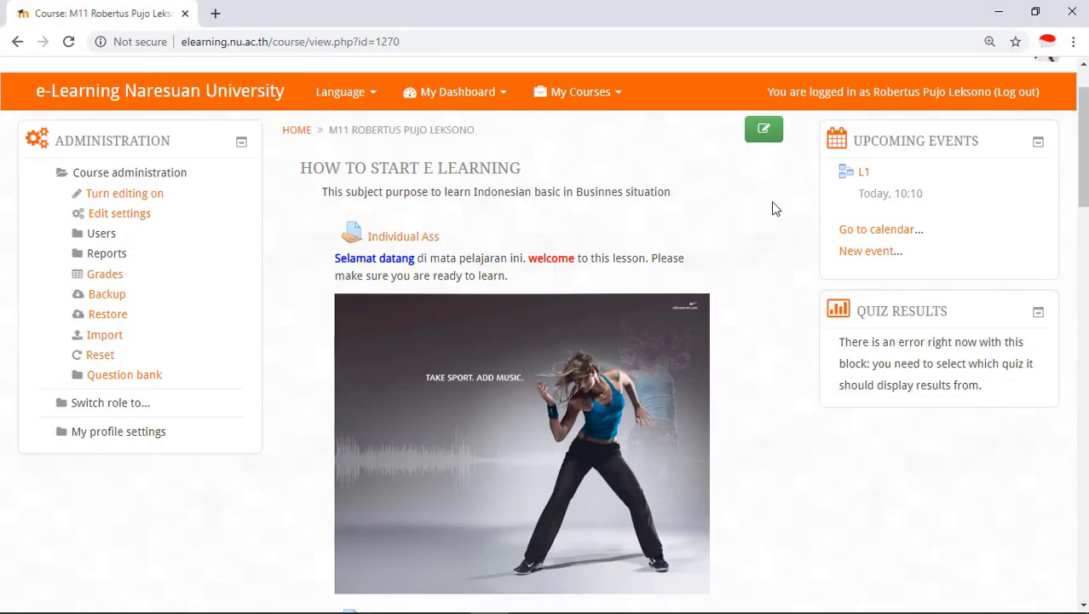
{"action": "left_click", "coordinate": [757, 133]}
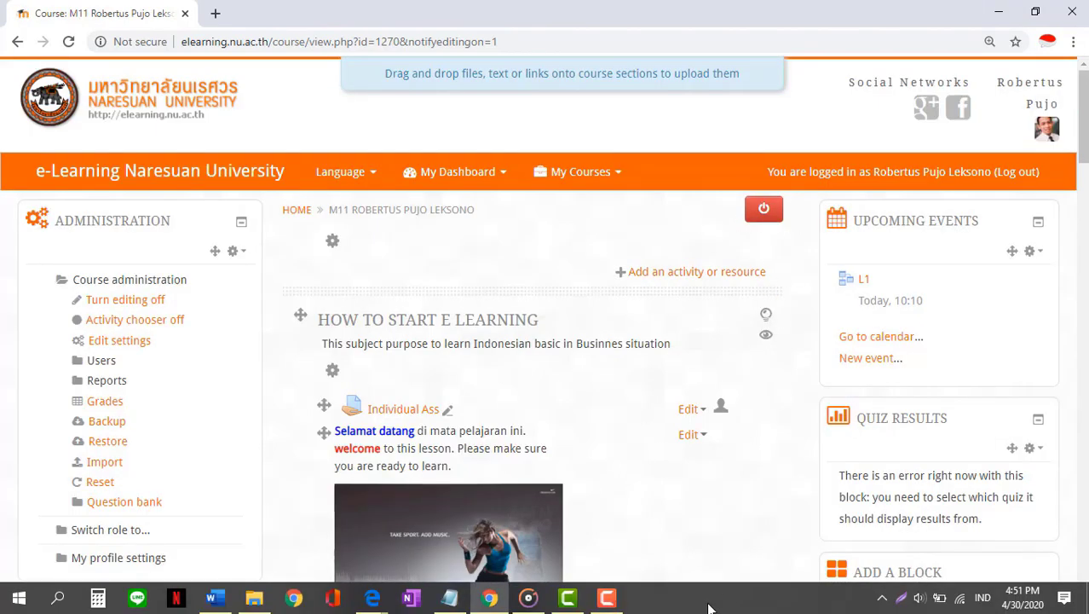
- Highlight "4. Turn editing on" in the Notepad notes, and toggle course editing off and on again in the browser
{"action": "left_click", "coordinate": [461, 601]}
{"action": "left_click_drag", "start_coordinate": [697, 343], "coordinate": [515, 343]}
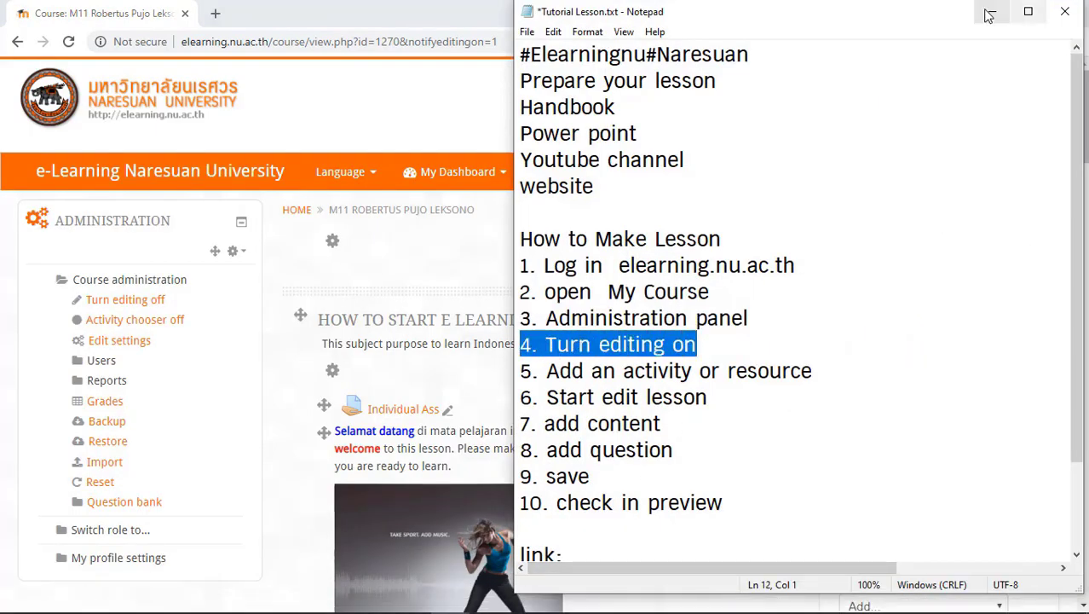
{"action": "left_click", "coordinate": [993, 10]}
{"action": "left_click", "coordinate": [764, 209]}
{"action": "left_click", "coordinate": [764, 209]}
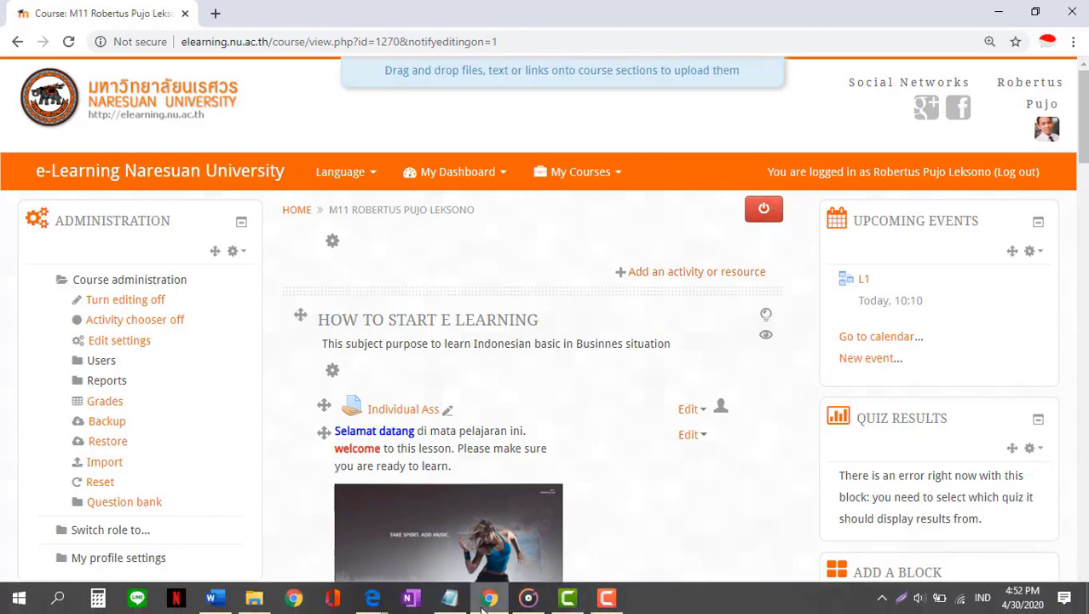
- Highlight "5. Add an activity or resource" in the Notepad notes, and open the activity chooser for the HOW TO MAKE LESSON section
{"action": "left_click", "coordinate": [450, 597]}
{"action": "left_click_drag", "start_coordinate": [816, 370], "coordinate": [516, 371]}
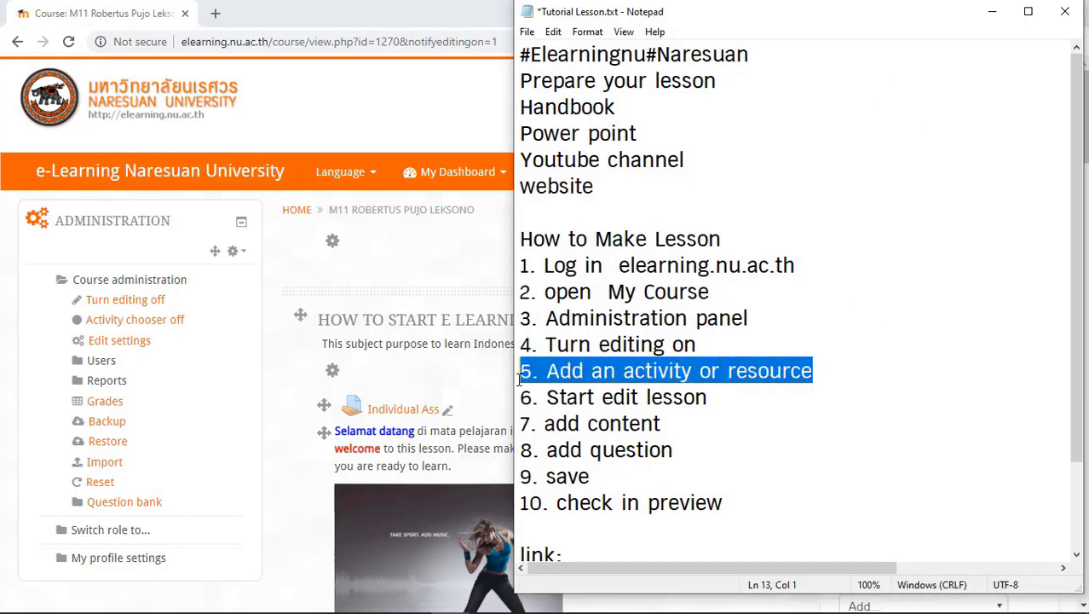
{"action": "left_click", "coordinate": [1001, 14]}
{"action": "scroll", "coordinate": [758, 318], "scroll_direction": "down", "scroll_amount": 20}
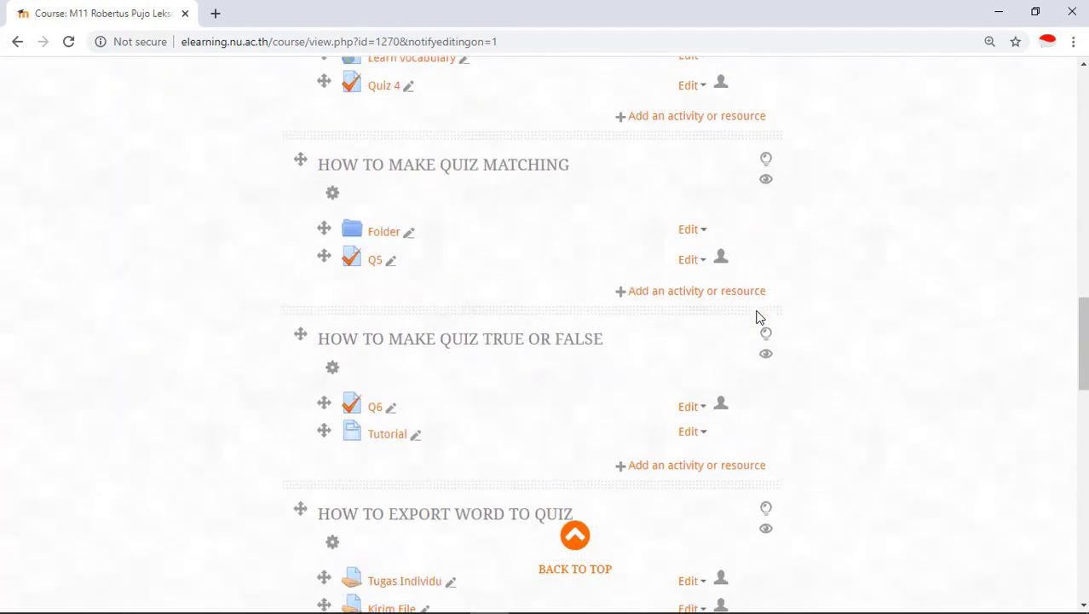
{"action": "scroll", "coordinate": [758, 318], "scroll_direction": "down", "scroll_amount": 1}
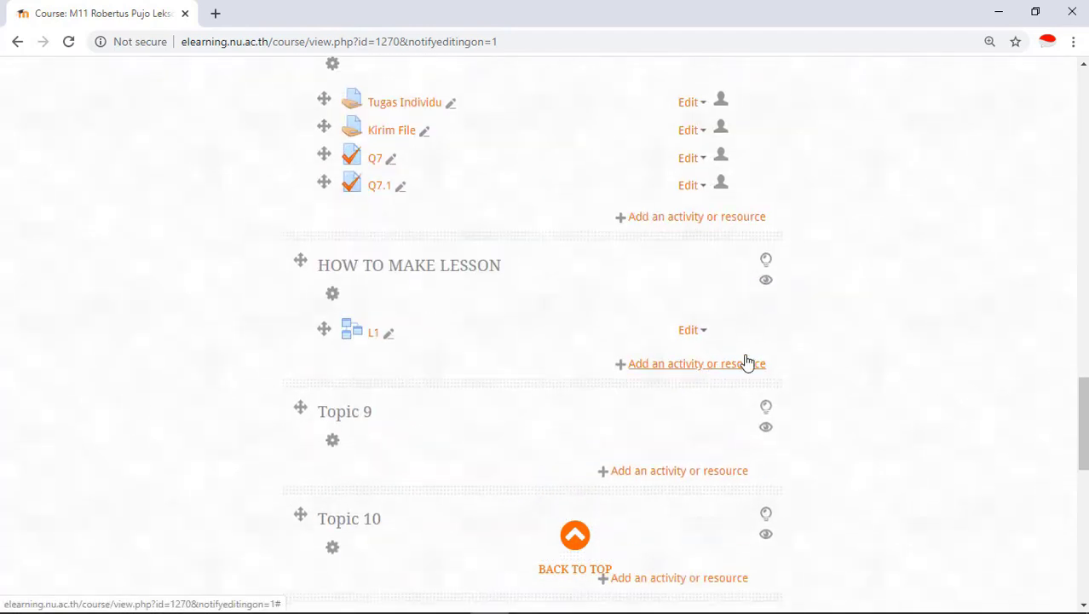
{"action": "left_click", "coordinate": [687, 368]}
{"action": "scroll", "coordinate": [511, 321], "scroll_direction": "down", "scroll_amount": 2}
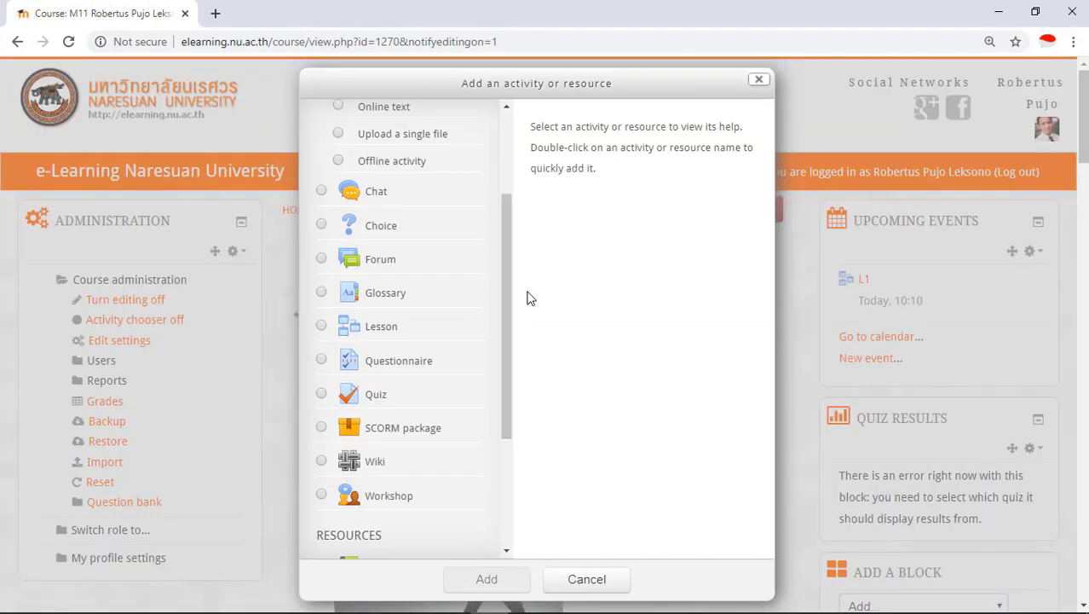
- Choose Lesson as the activity type and add it to the section
{"action": "left_click", "coordinate": [454, 605]}
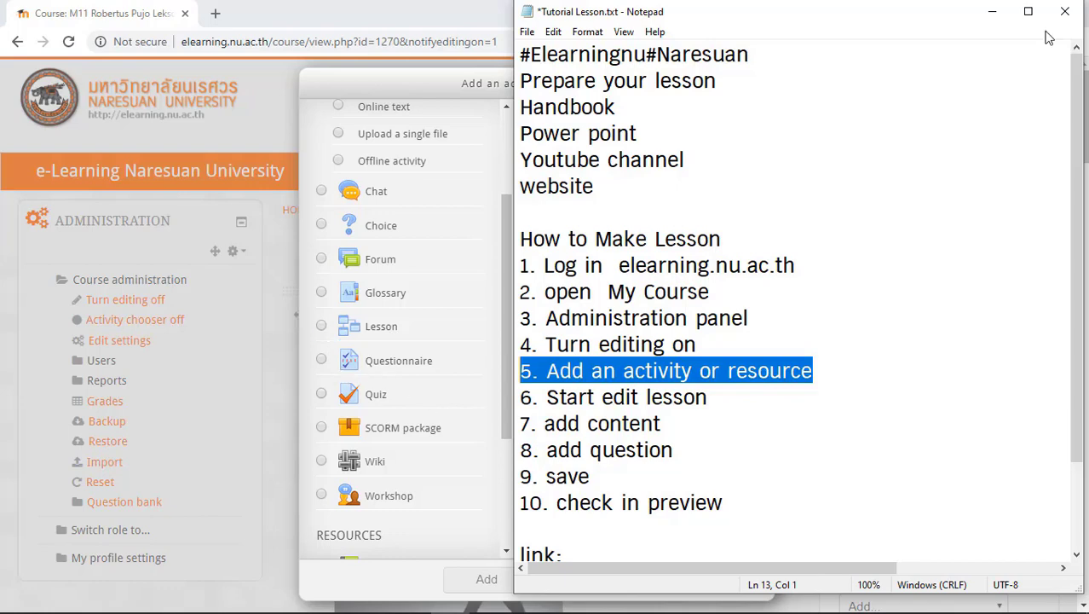
{"action": "left_click", "coordinate": [992, 11]}
{"action": "left_click", "coordinate": [322, 327]}
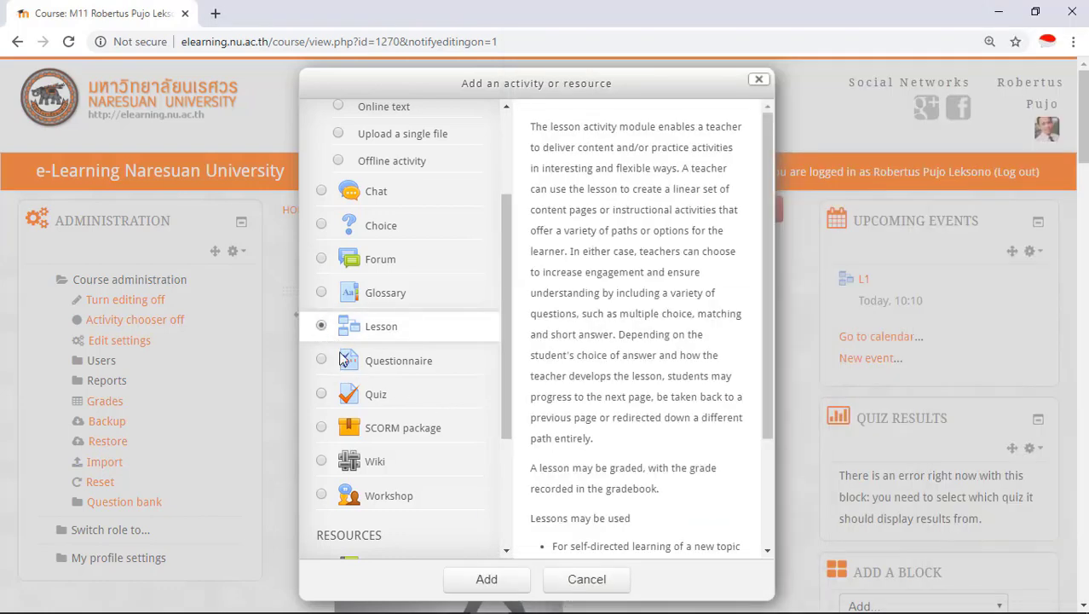
{"action": "left_click", "coordinate": [487, 580]}
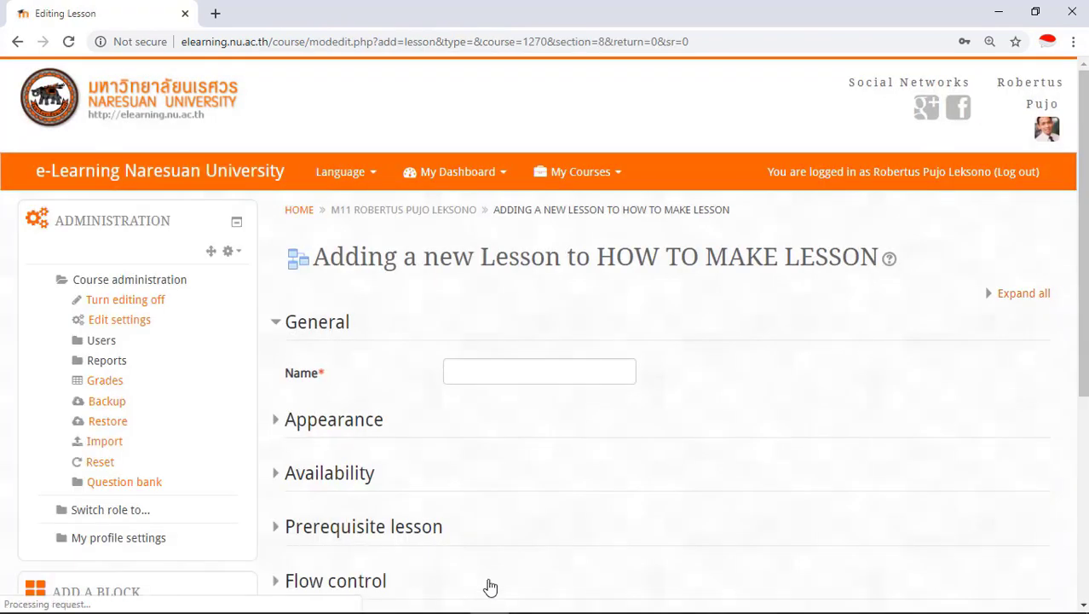
- Highlight "6. Start edit lesson" in the Notepad notes, and name the new lesson L2 in the browser
{"action": "left_click", "coordinate": [455, 602]}
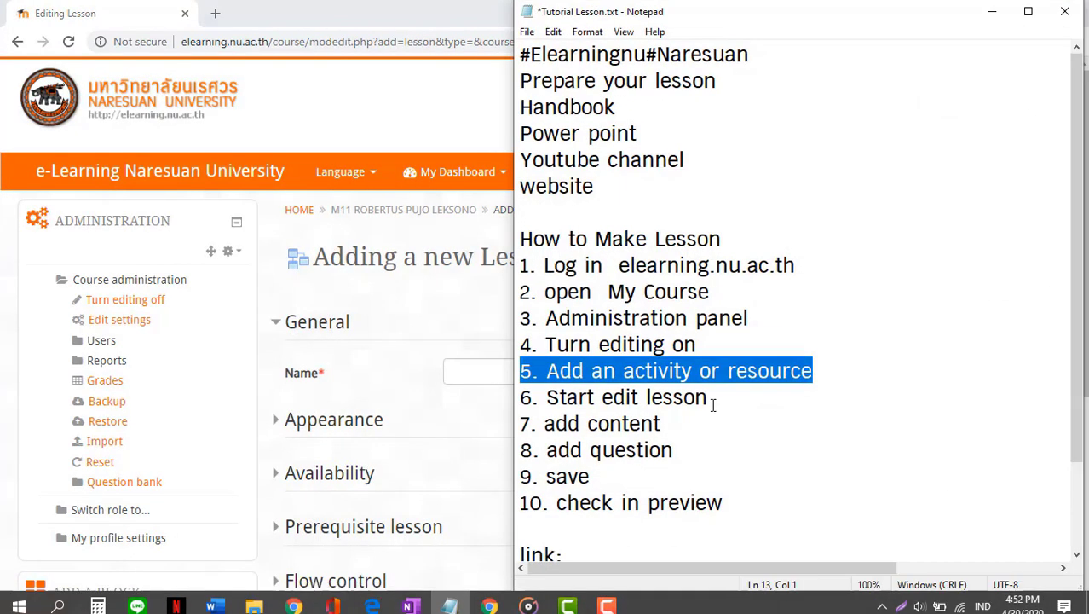
{"action": "left_click_drag", "start_coordinate": [712, 400], "coordinate": [518, 400]}
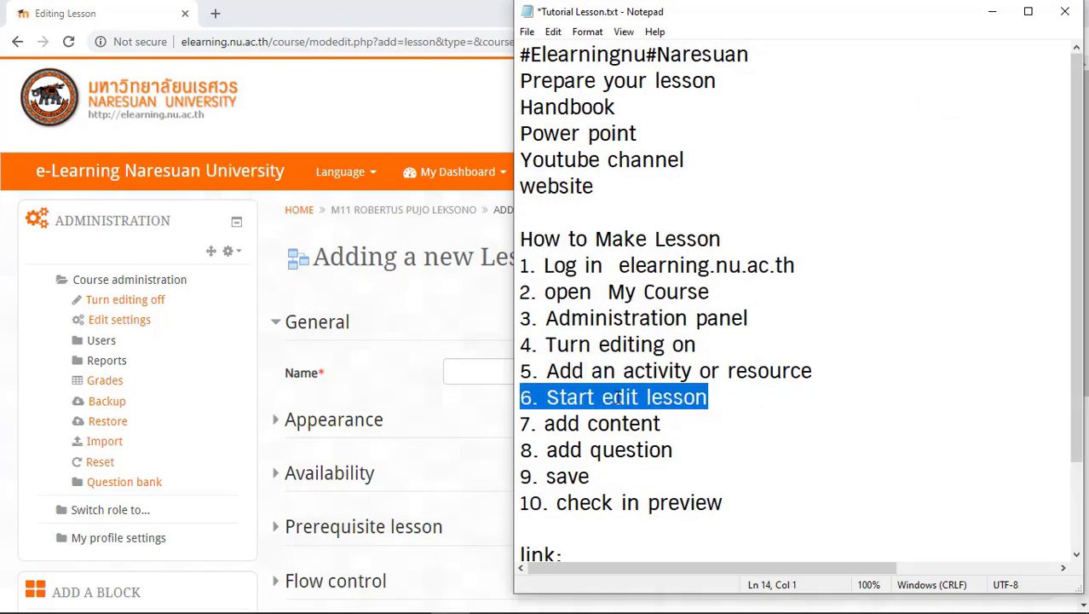
{"action": "left_click", "coordinate": [993, 12]}
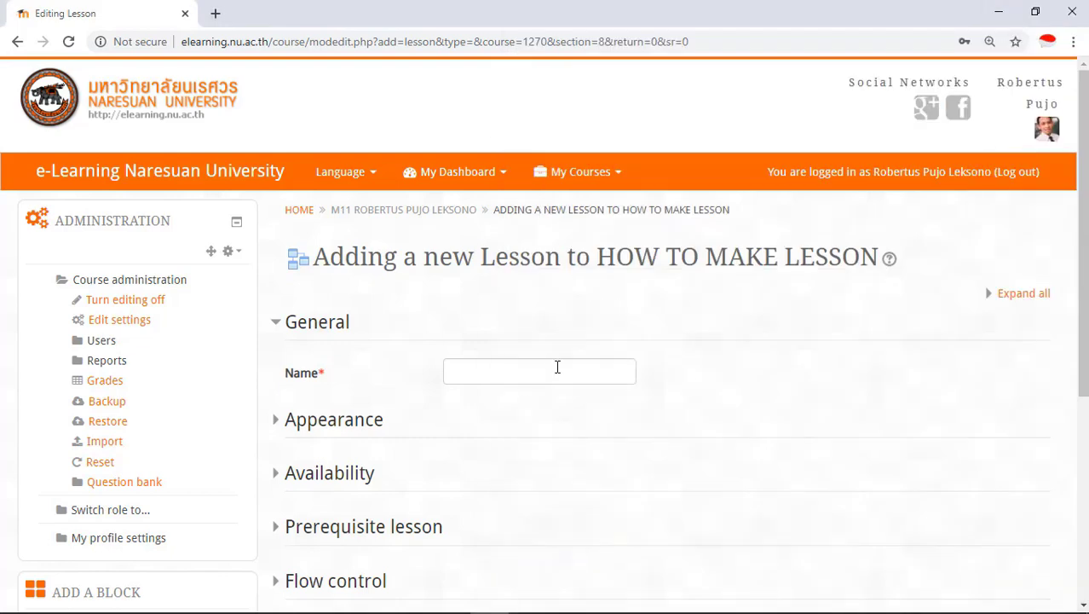
{"action": "left_click", "coordinate": [558, 368]}
{"action": "scroll", "coordinate": [631, 387], "scroll_direction": "down", "scroll_amount": 1}
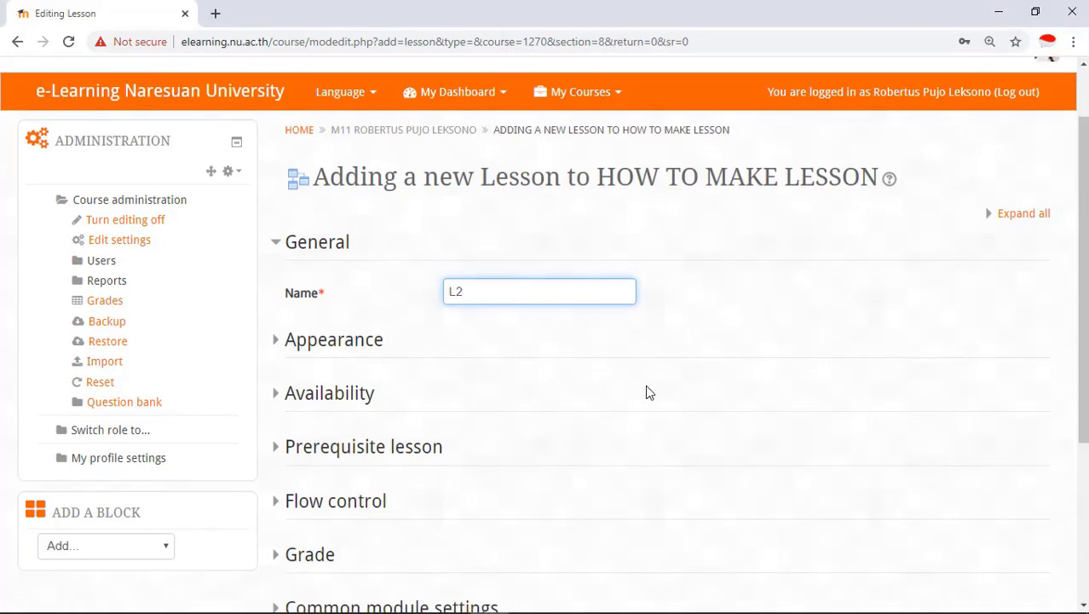
- Enable the lesson's Available from and Deadline dates, and save and display the lesson
{"action": "left_click", "coordinate": [564, 600]}
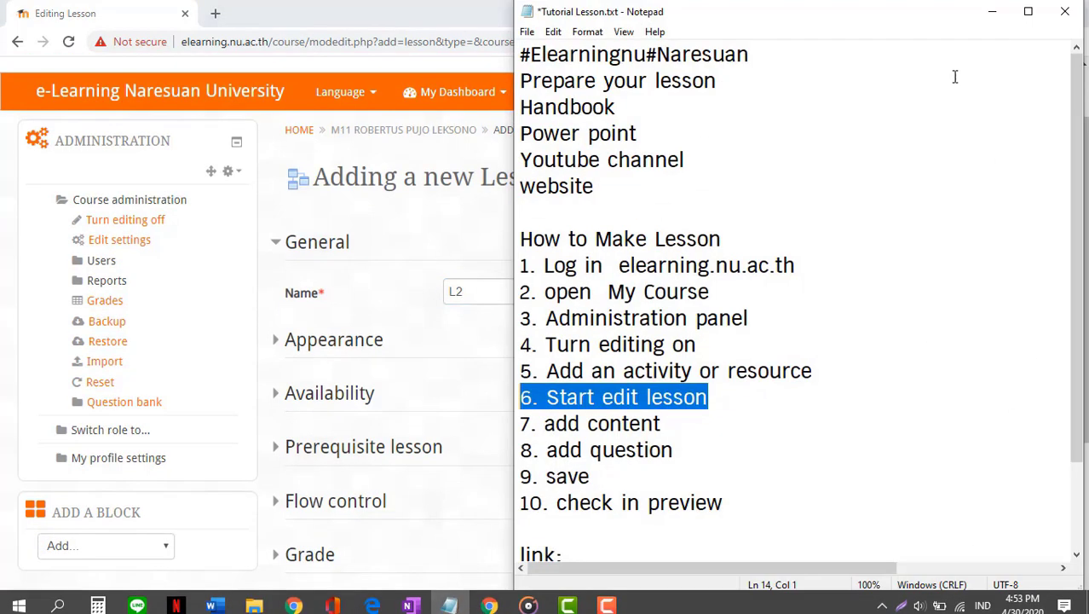
{"action": "left_click", "coordinate": [993, 13]}
{"action": "left_click", "coordinate": [267, 397]}
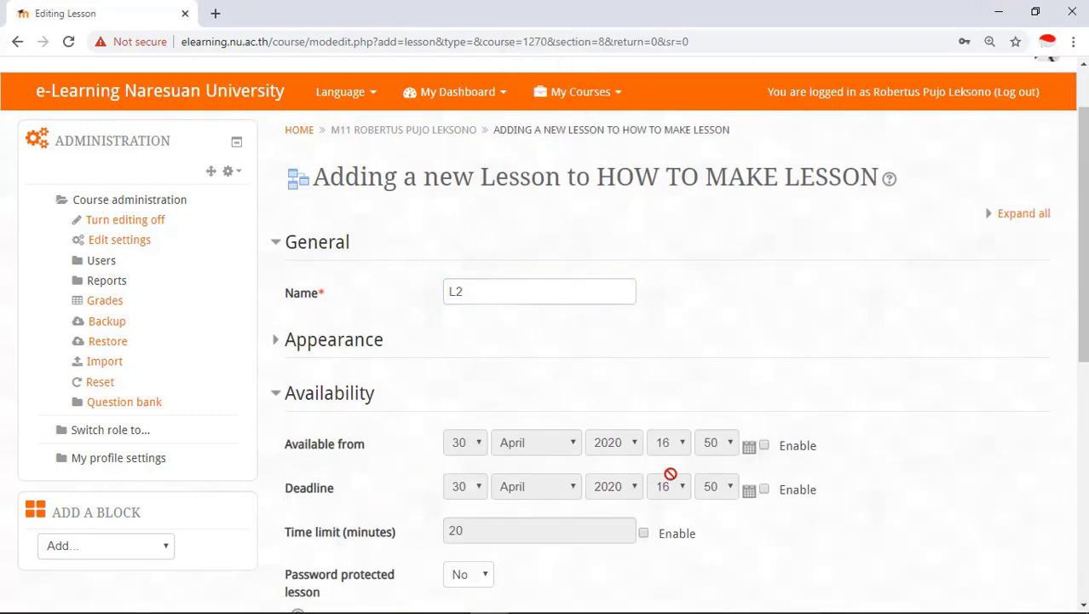
{"action": "left_click", "coordinate": [764, 445]}
{"action": "left_click", "coordinate": [765, 489]}
{"action": "scroll", "coordinate": [578, 438], "scroll_direction": "down", "scroll_amount": 2}
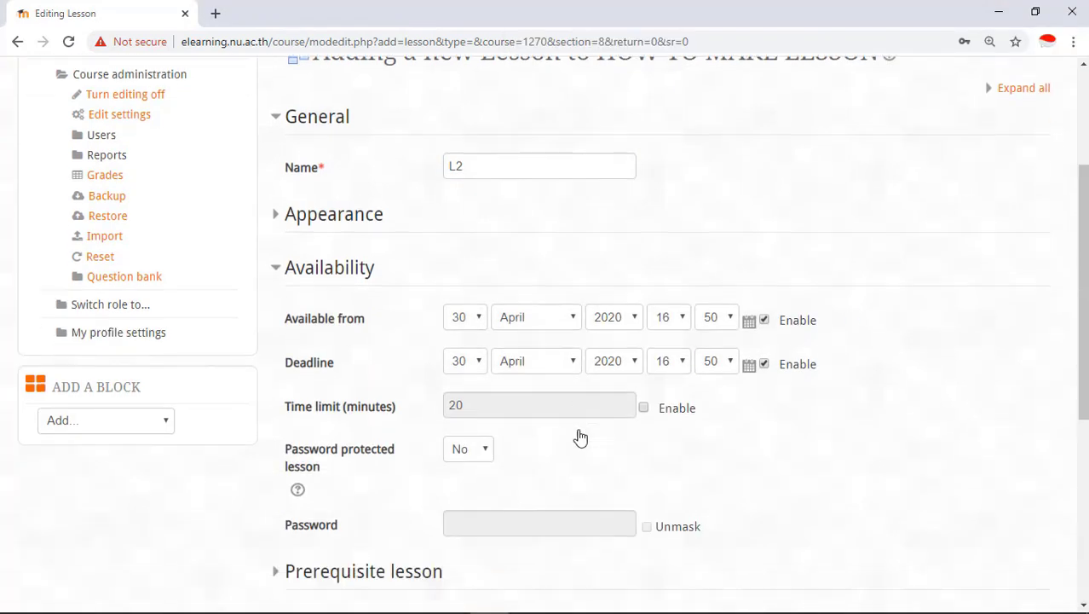
{"action": "scroll", "coordinate": [512, 398], "scroll_direction": "down", "scroll_amount": 4}
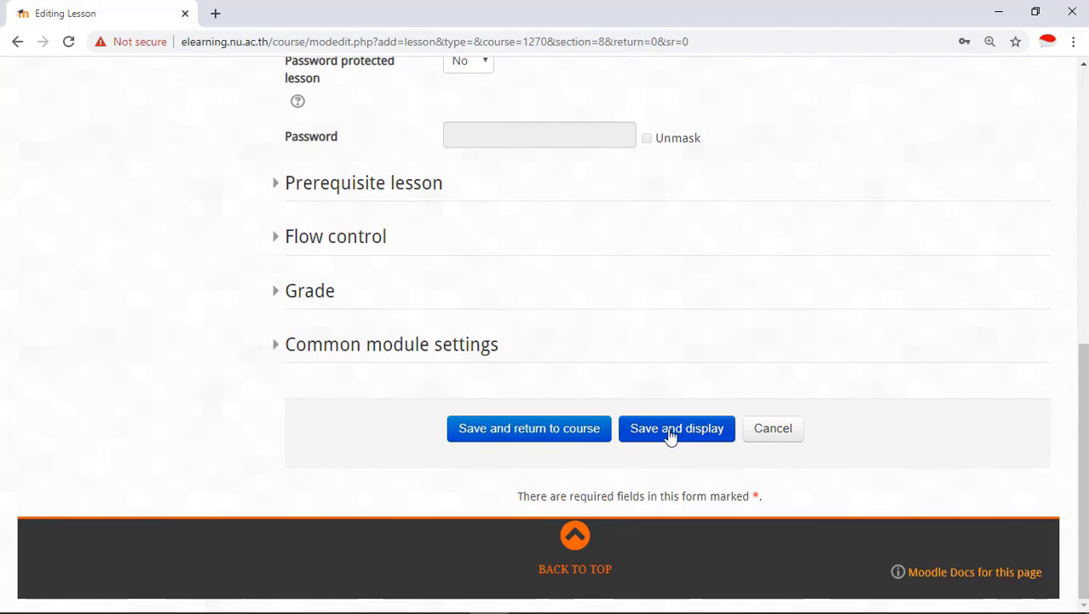
{"action": "left_click", "coordinate": [675, 430]}
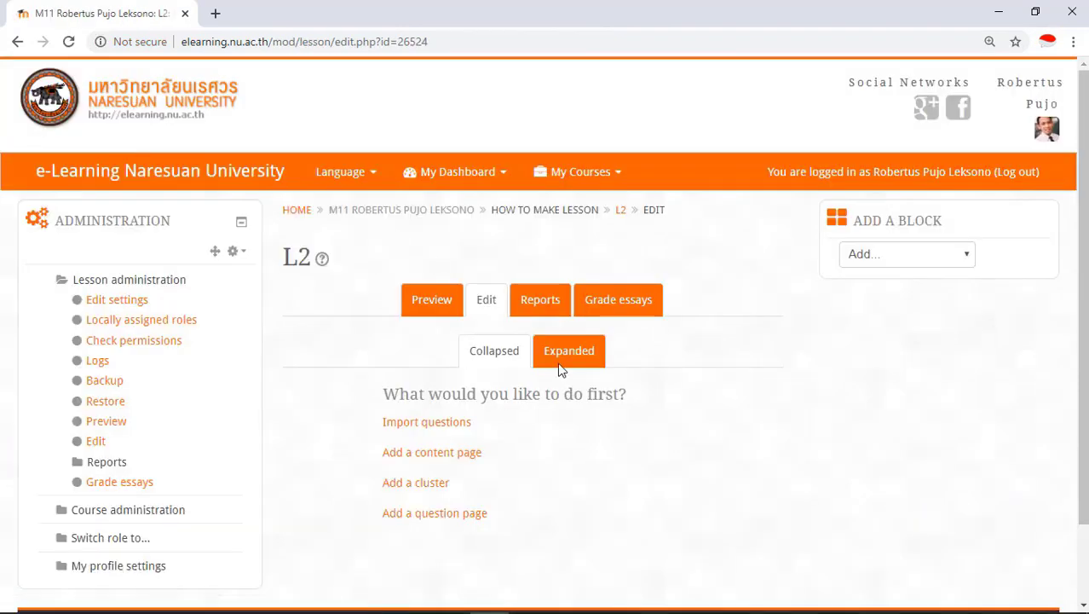
- Highlight "7. add content" in the Notepad notes, and start a new content page in lesson L2
{"action": "left_click", "coordinate": [469, 599]}
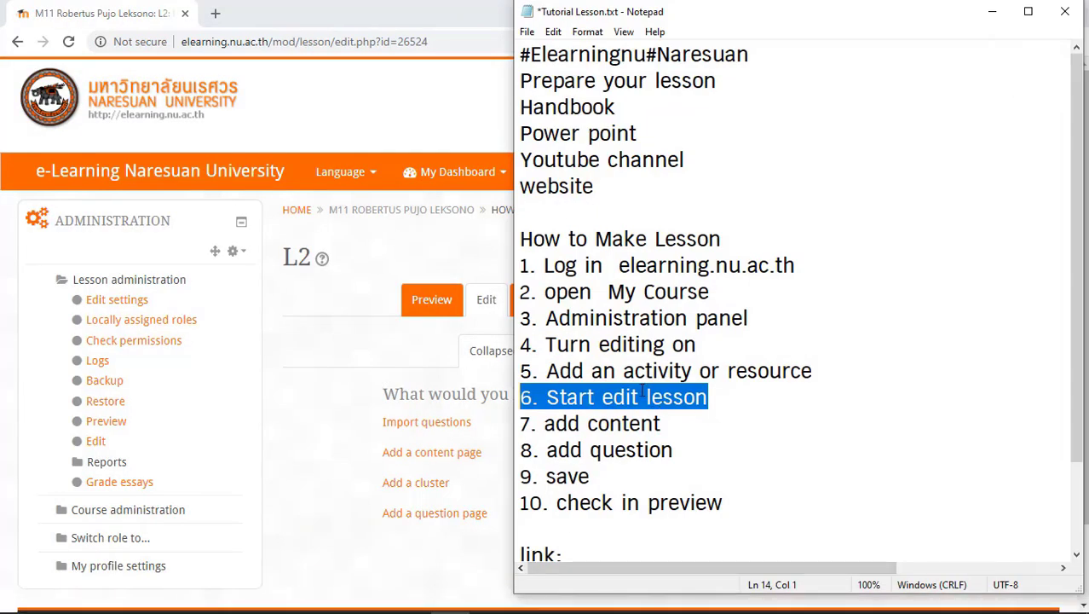
{"action": "left_click", "coordinate": [670, 426]}
{"action": "left_click_drag", "start_coordinate": [671, 426], "coordinate": [524, 426]}
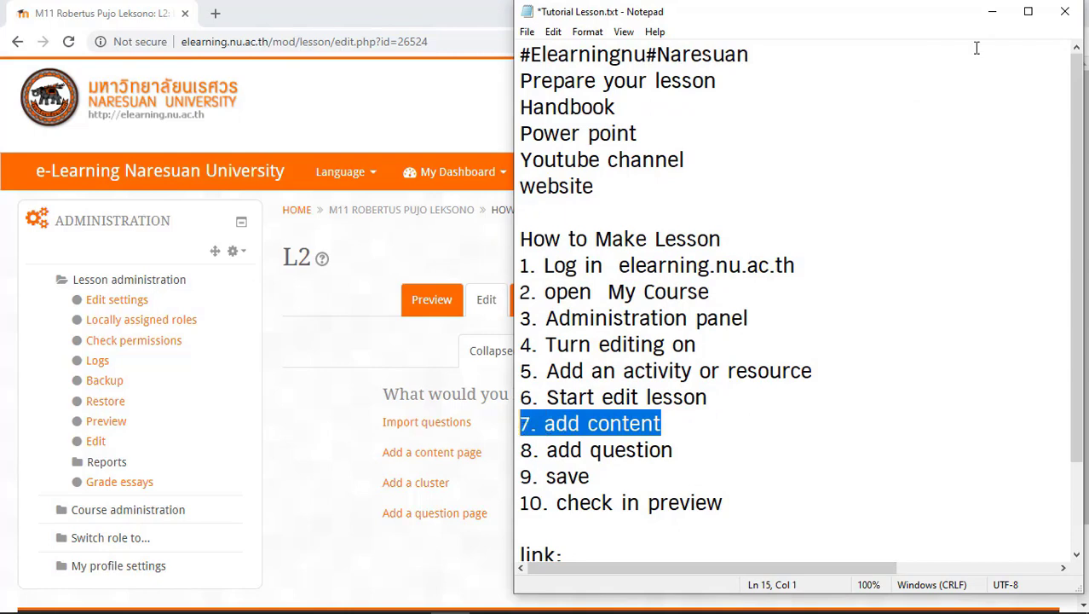
{"action": "left_click", "coordinate": [991, 11]}
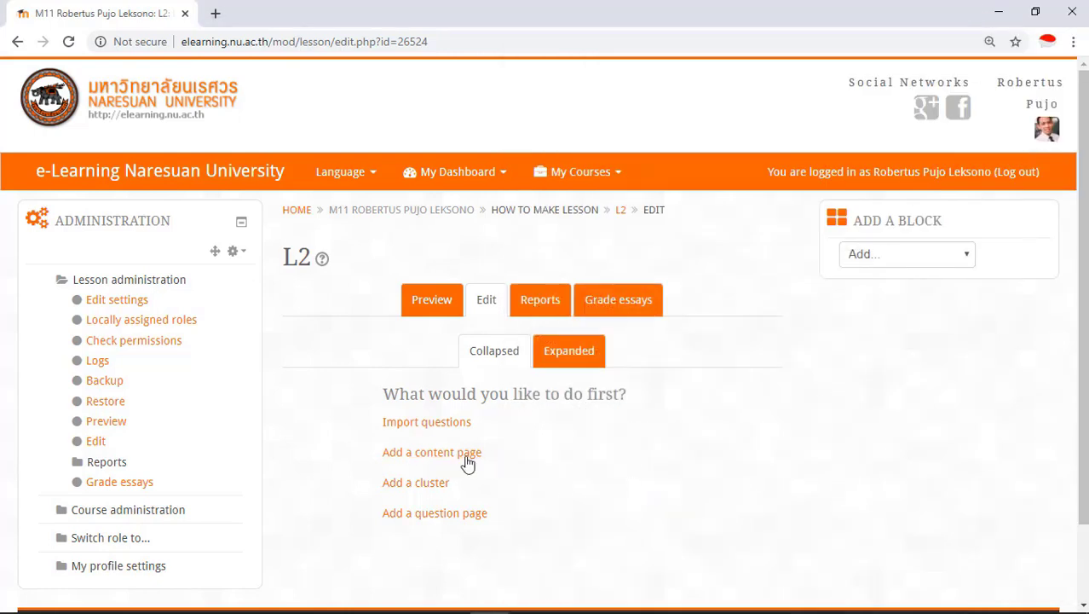
{"action": "left_click", "coordinate": [427, 455]}
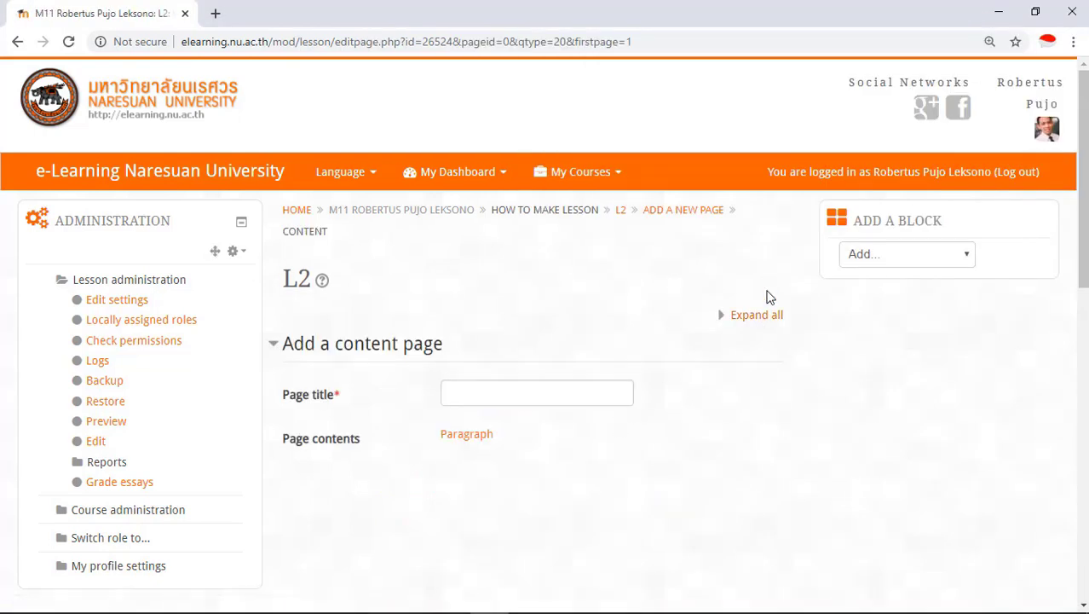
- Title the content page Greeting and copy the full text of the Notepad lesson notes into its page contents
{"action": "scroll", "coordinate": [766, 315], "scroll_direction": "down", "scroll_amount": 3}
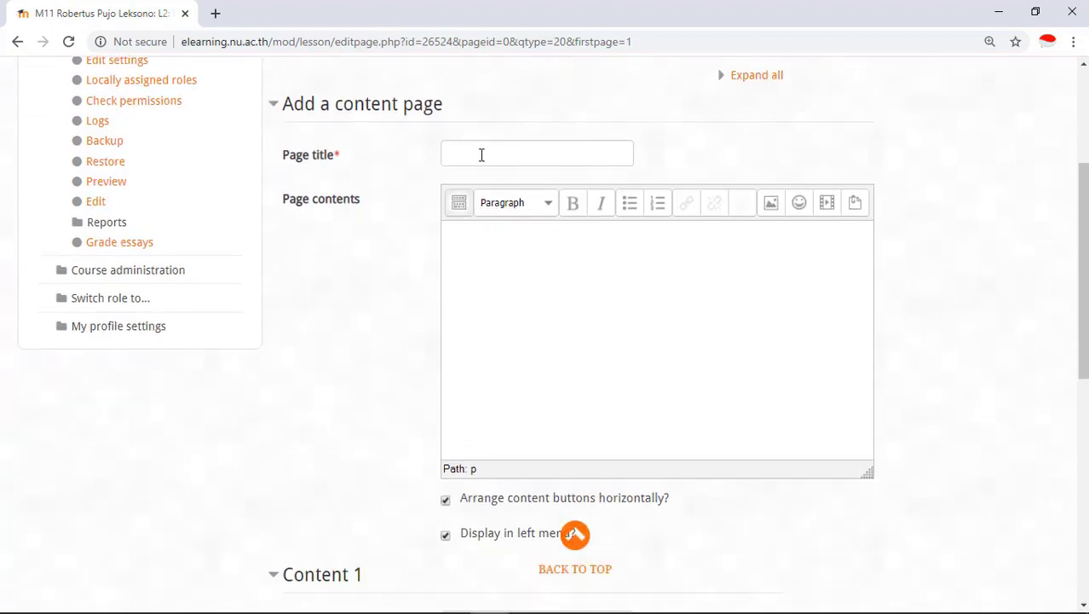
{"action": "left_click", "coordinate": [481, 154]}
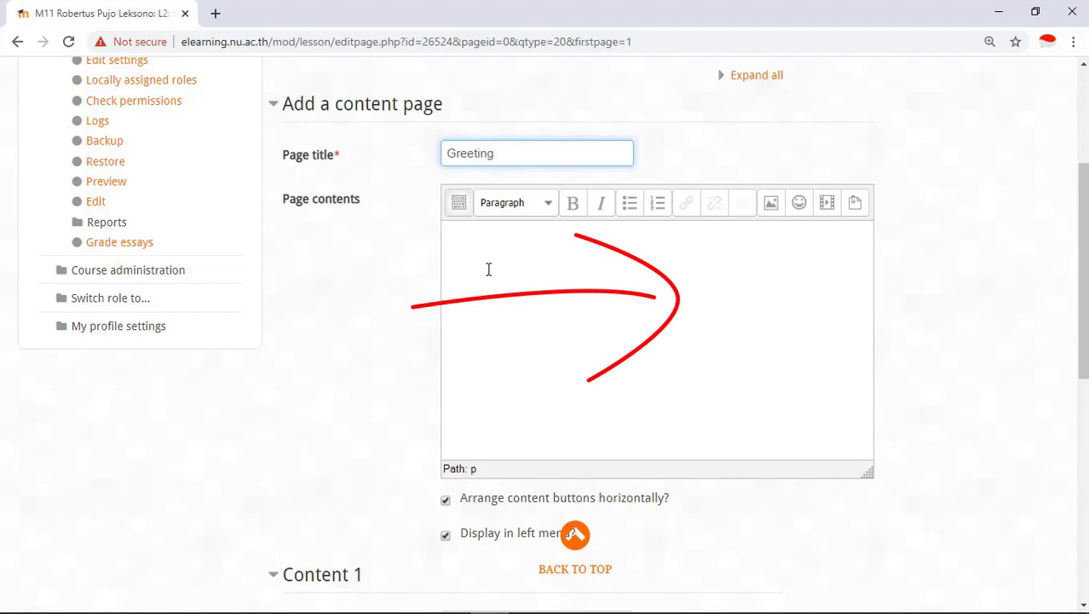
{"action": "mouse_move", "coordinate": [452, 606]}
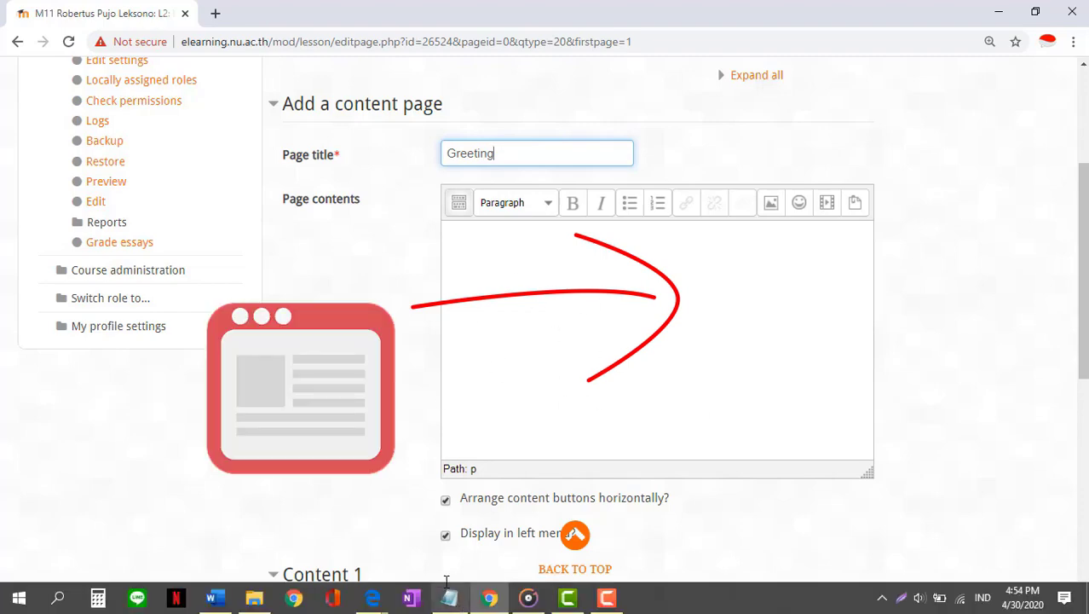
{"action": "left_click", "coordinate": [450, 599]}
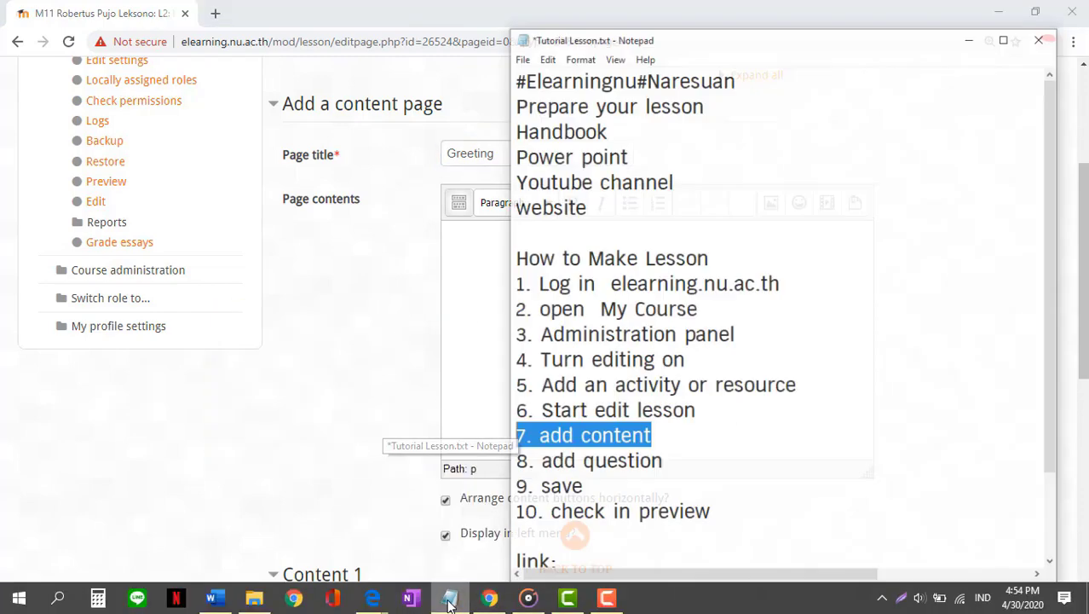
{"action": "left_click_drag", "start_coordinate": [520, 54], "coordinate": [835, 537]}
{"action": "key", "text": "ctrl+c"}
{"action": "left_click", "coordinate": [498, 298]}
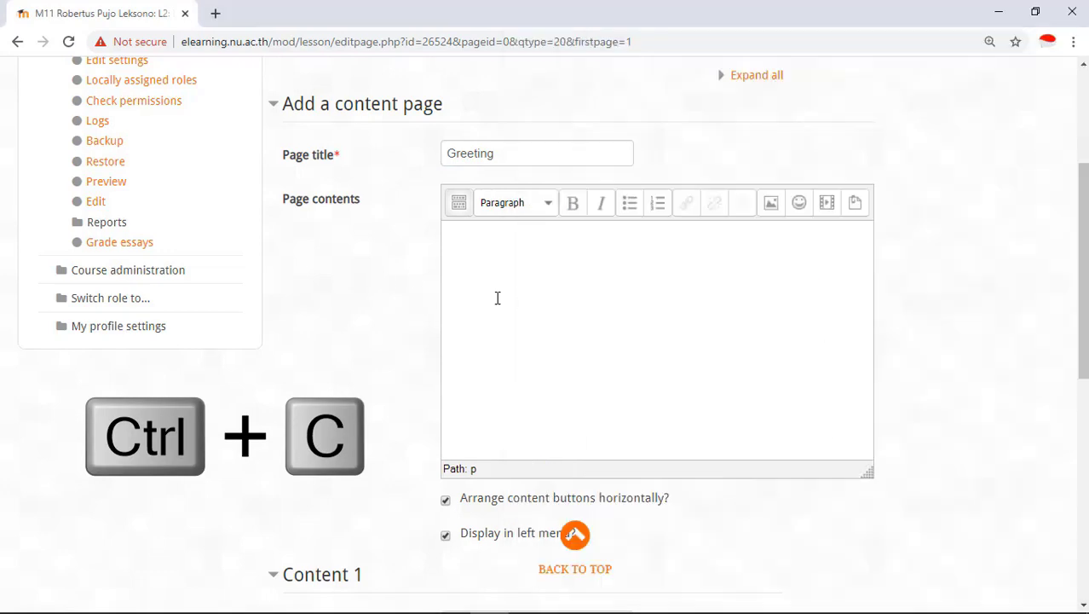
{"action": "key", "text": "ctrl+v"}
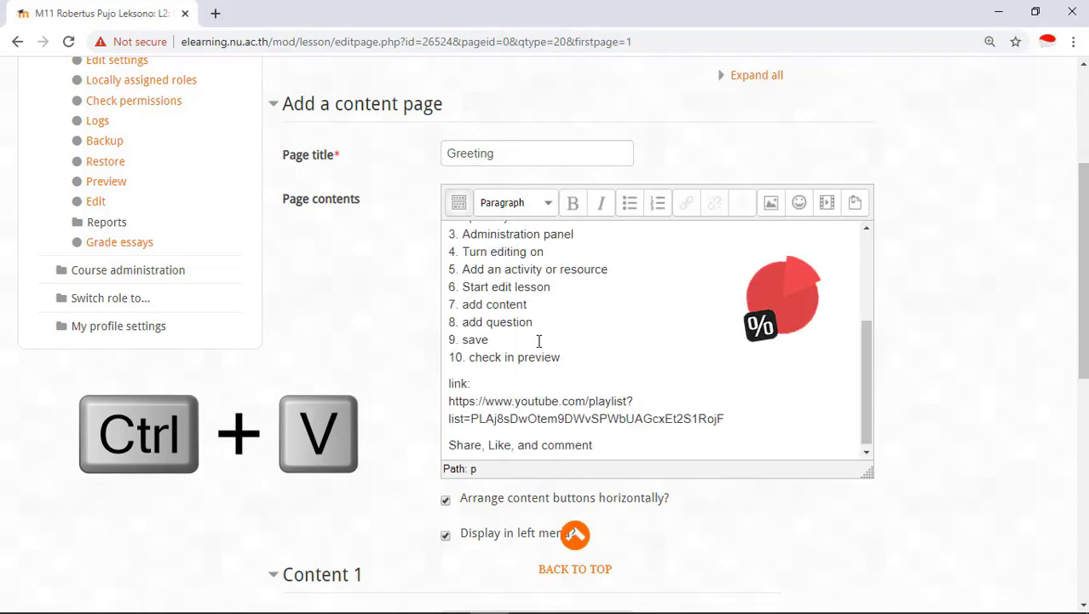
- Set the Content 1 description to Question with a jump to Next page, and save the content page
{"action": "scroll", "coordinate": [571, 339], "scroll_direction": "down", "scroll_amount": 3}
{"action": "left_click", "coordinate": [505, 399]}
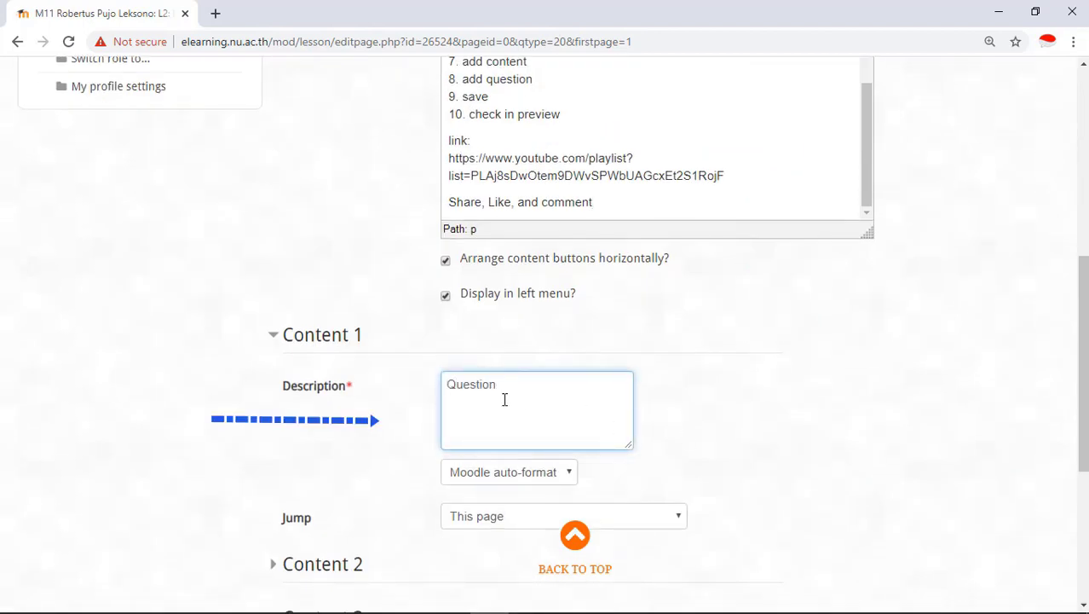
{"action": "scroll", "coordinate": [505, 399], "scroll_direction": "down", "scroll_amount": 3}
{"action": "left_click", "coordinate": [661, 276]}
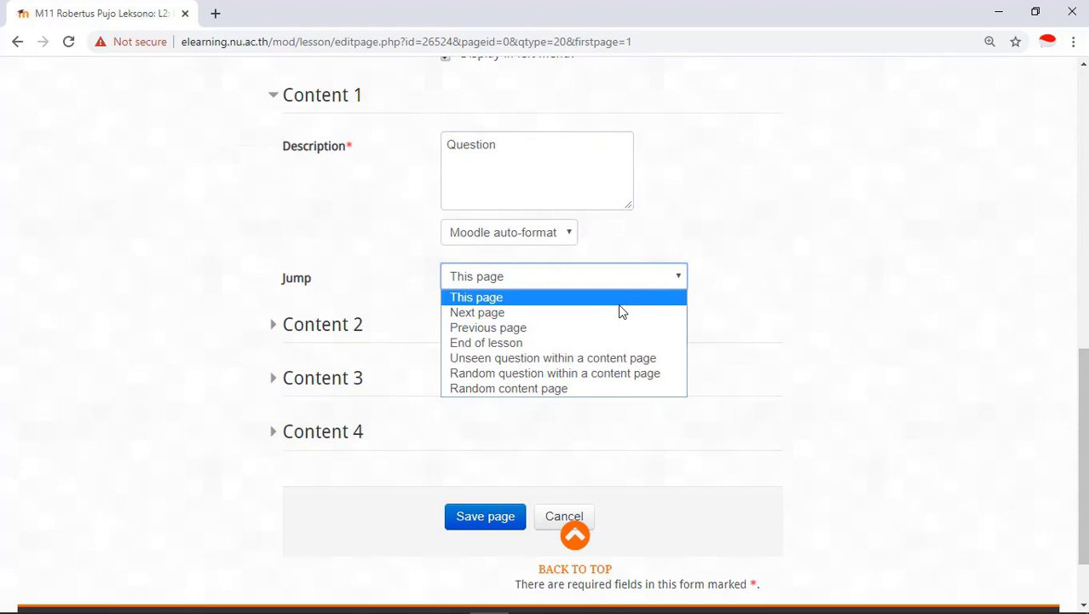
{"action": "left_click", "coordinate": [503, 314]}
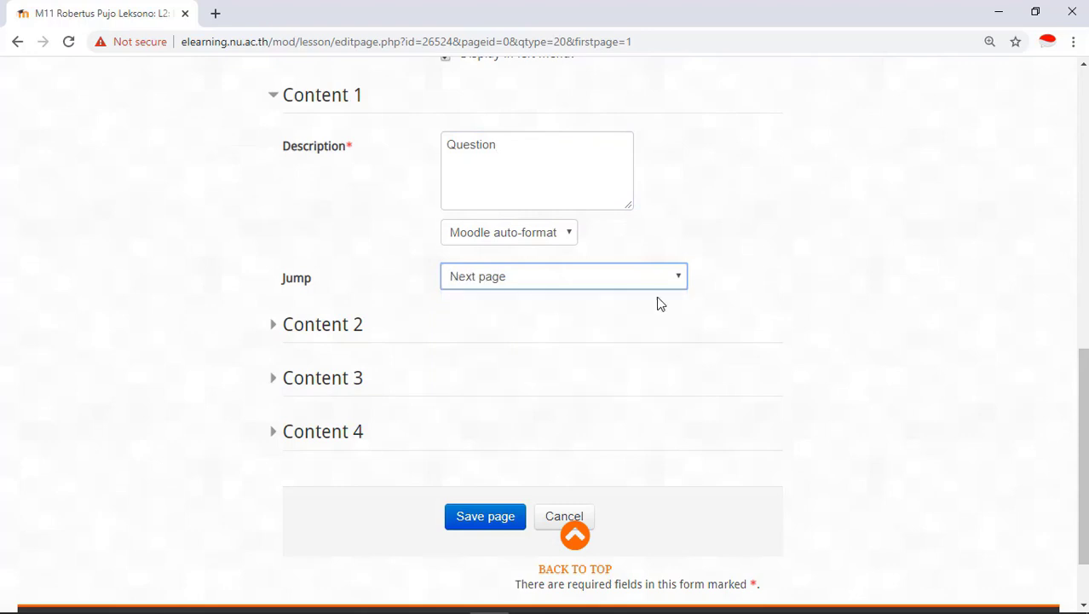
{"action": "left_click", "coordinate": [479, 518]}
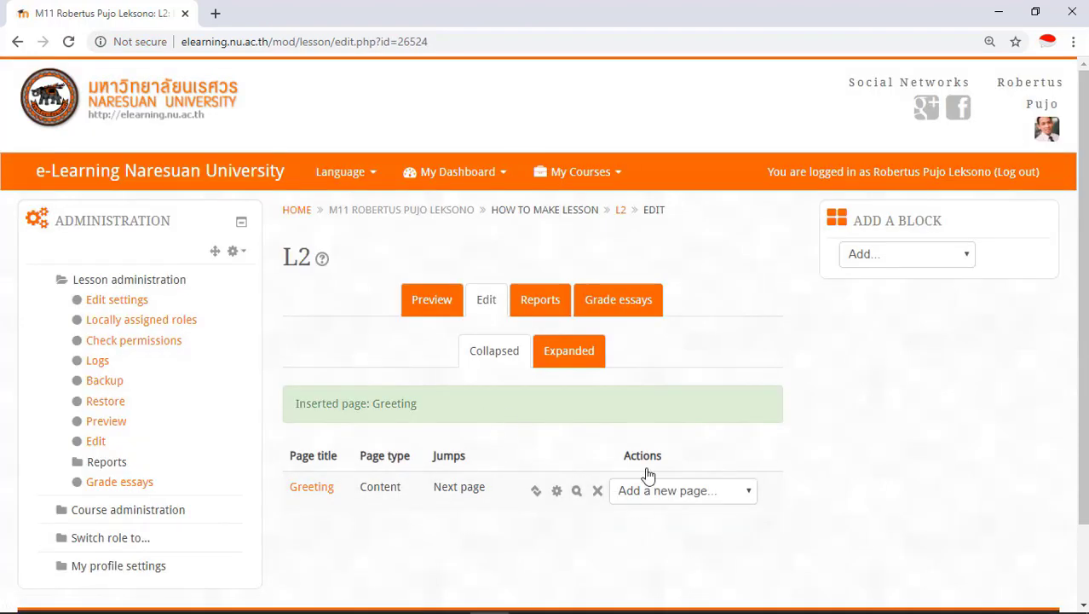
- Preview the Greeting page down to its Question button, and return to editing lesson L2
{"action": "left_click", "coordinate": [576, 492]}
{"action": "scroll", "coordinate": [434, 272], "scroll_direction": "down", "scroll_amount": 3}
{"action": "scroll", "coordinate": [434, 272], "scroll_direction": "down", "scroll_amount": 2}
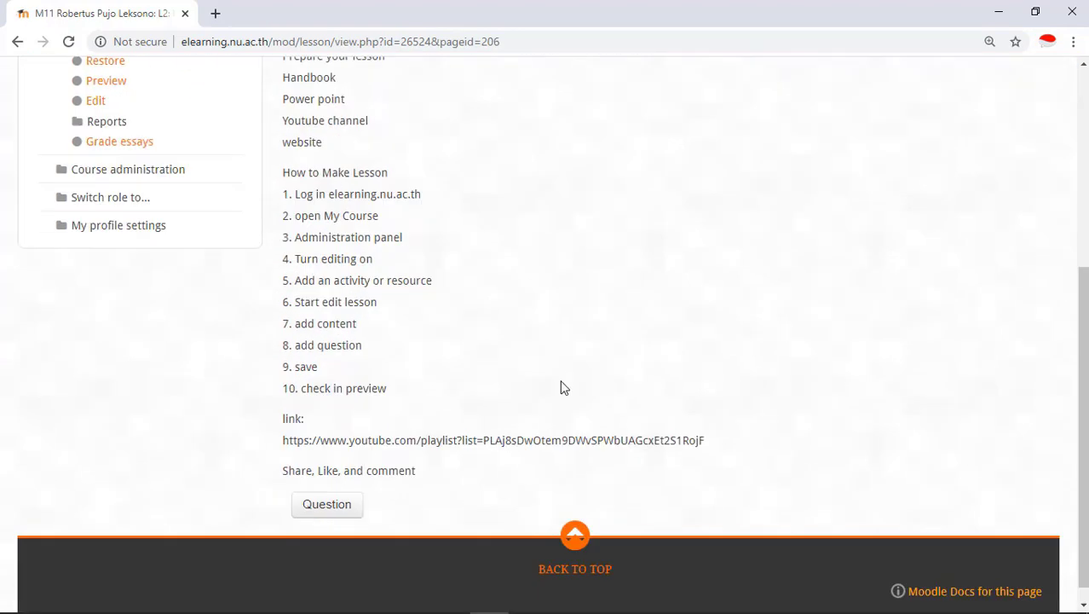
{"action": "scroll", "coordinate": [517, 372], "scroll_direction": "up", "scroll_amount": 3}
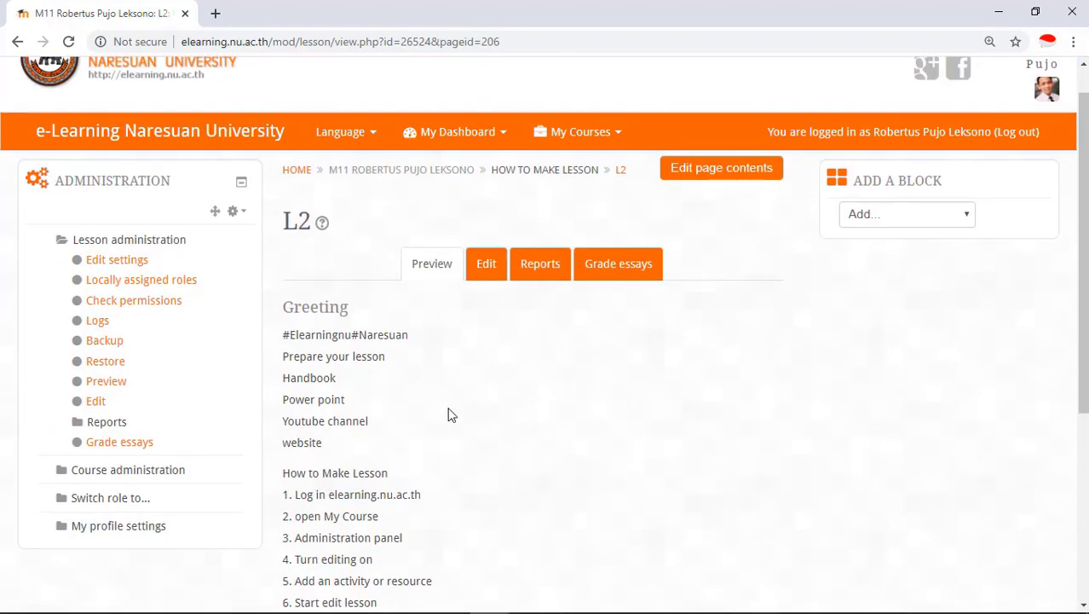
{"action": "left_click", "coordinate": [483, 264]}
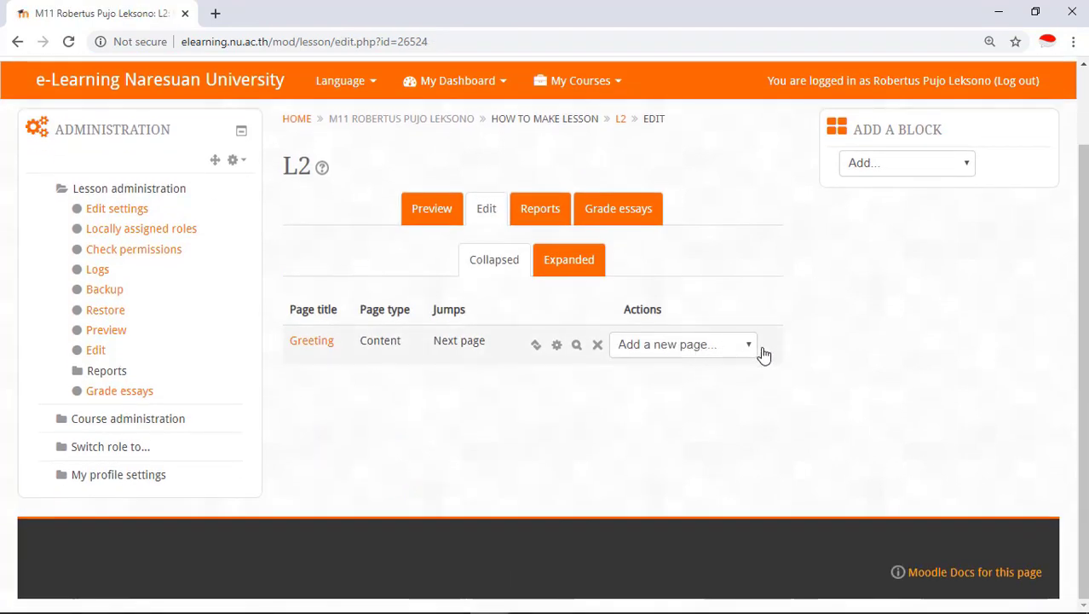
- Switch to the Notepad notes and highlight "8. add question"
{"action": "left_click", "coordinate": [748, 345]}
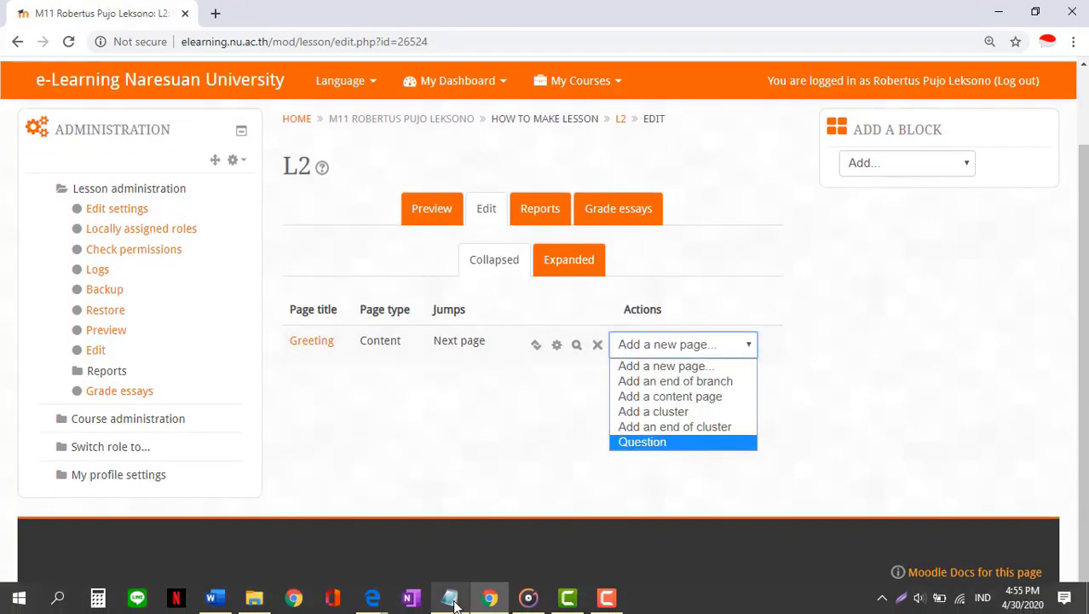
{"action": "left_click", "coordinate": [454, 602]}
{"action": "left_click", "coordinate": [722, 371]}
{"action": "left_click_drag", "start_coordinate": [692, 347], "coordinate": [520, 354]}
{"action": "left_click_drag", "start_coordinate": [724, 343], "coordinate": [520, 351]}
{"action": "left_click", "coordinate": [585, 365]}
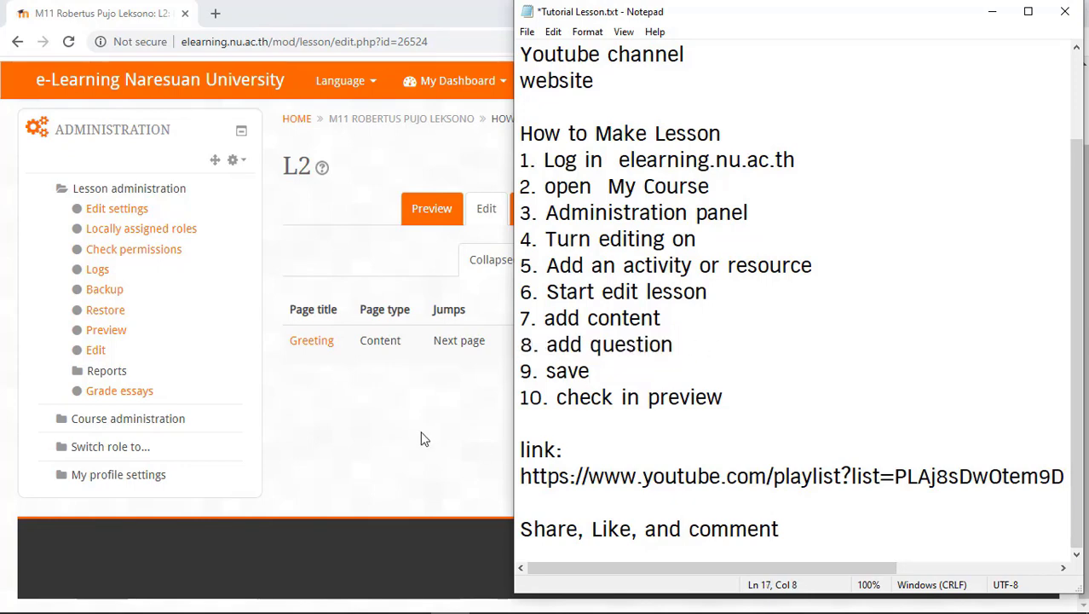
- Back in the browser, add a Multichoice question page after the Greeting page
{"action": "left_click", "coordinate": [423, 438]}
{"action": "left_click", "coordinate": [749, 345]}
{"action": "left_click", "coordinate": [642, 441]}
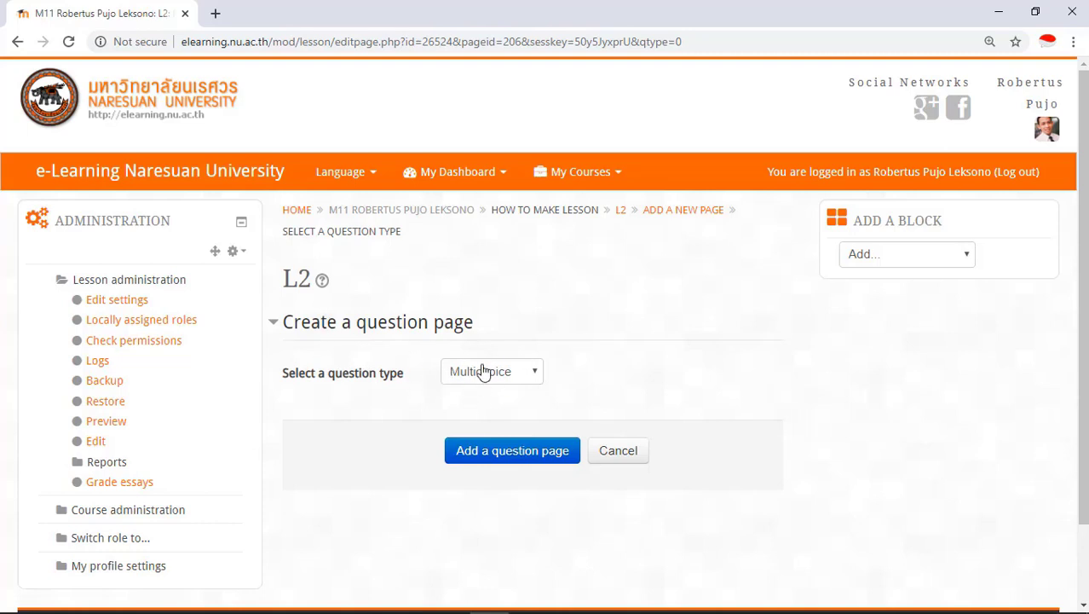
{"action": "left_click", "coordinate": [528, 372]}
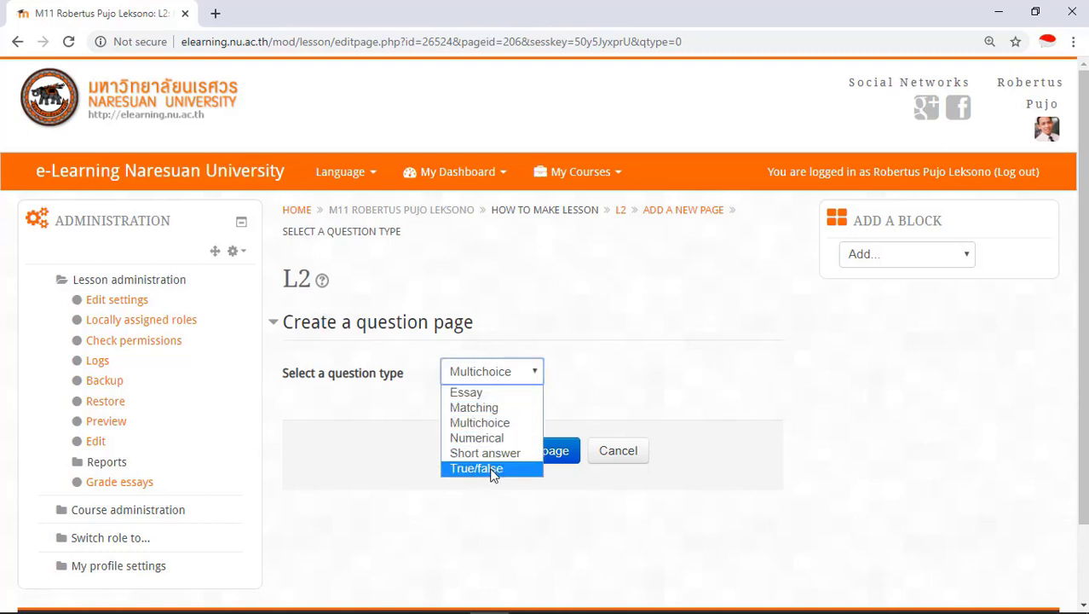
{"action": "left_click", "coordinate": [549, 458]}
{"action": "left_click", "coordinate": [531, 460]}
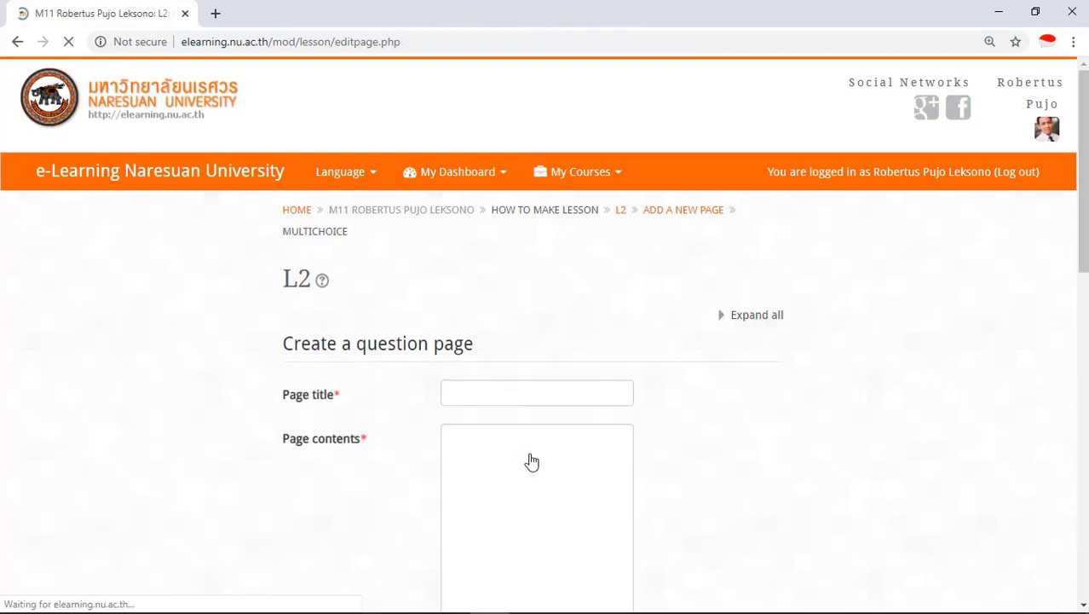
- Title the question page M1 and enter "What is the name capital city of Thaliand?" as its page contents
{"action": "scroll", "coordinate": [550, 289], "scroll_direction": "down", "scroll_amount": 2}
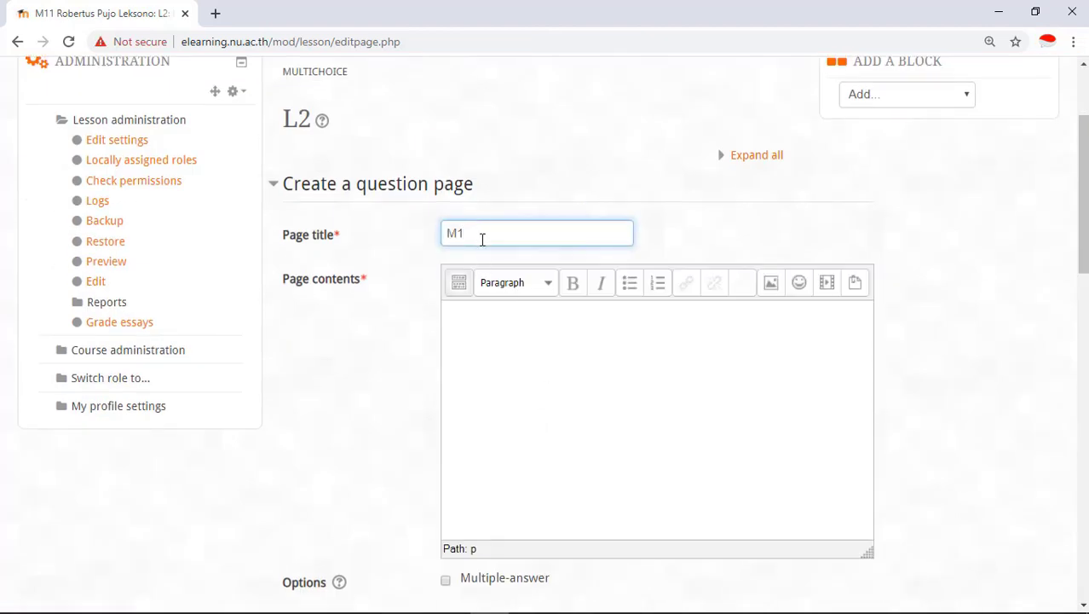
{"action": "left_click", "coordinate": [517, 366]}
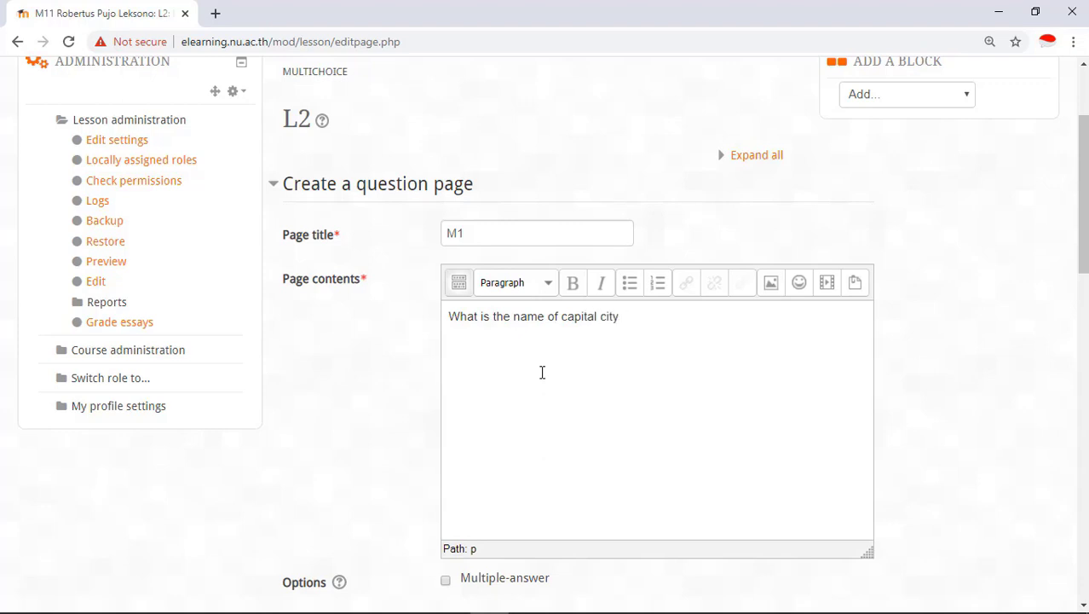
{"action": "type", "text": "ha"}
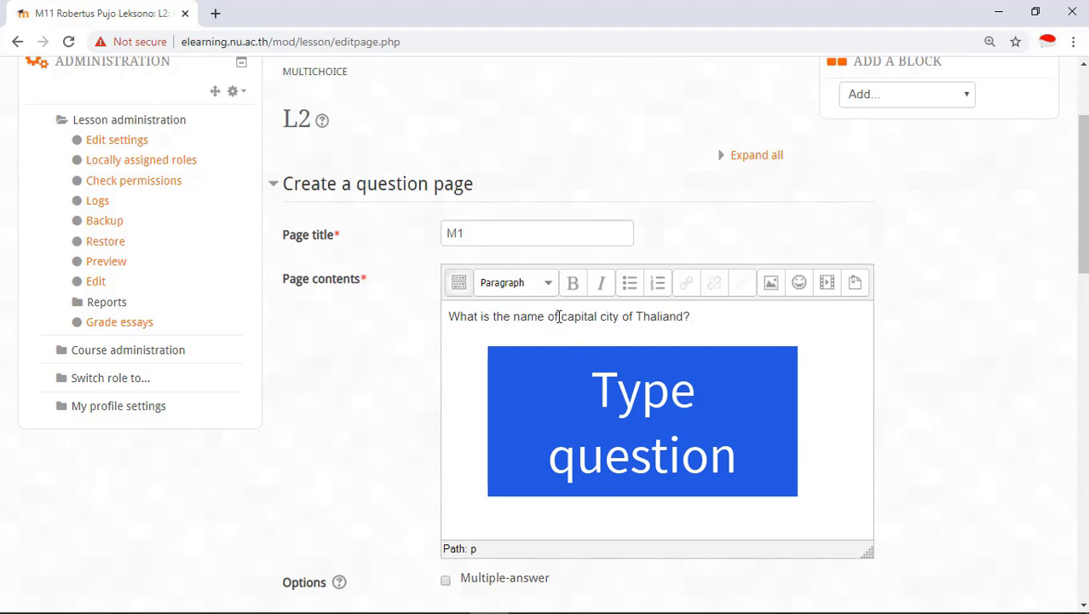
{"action": "key", "text": "BackSpace"}
{"action": "key", "text": "BackSpace"}
{"action": "scroll", "coordinate": [578, 368], "scroll_direction": "down", "scroll_amount": 4}
- Enter Bangkok, Manila and Jakarta as Answers 1, 2 and 3, and save the question page
{"action": "left_click", "coordinate": [529, 376]}
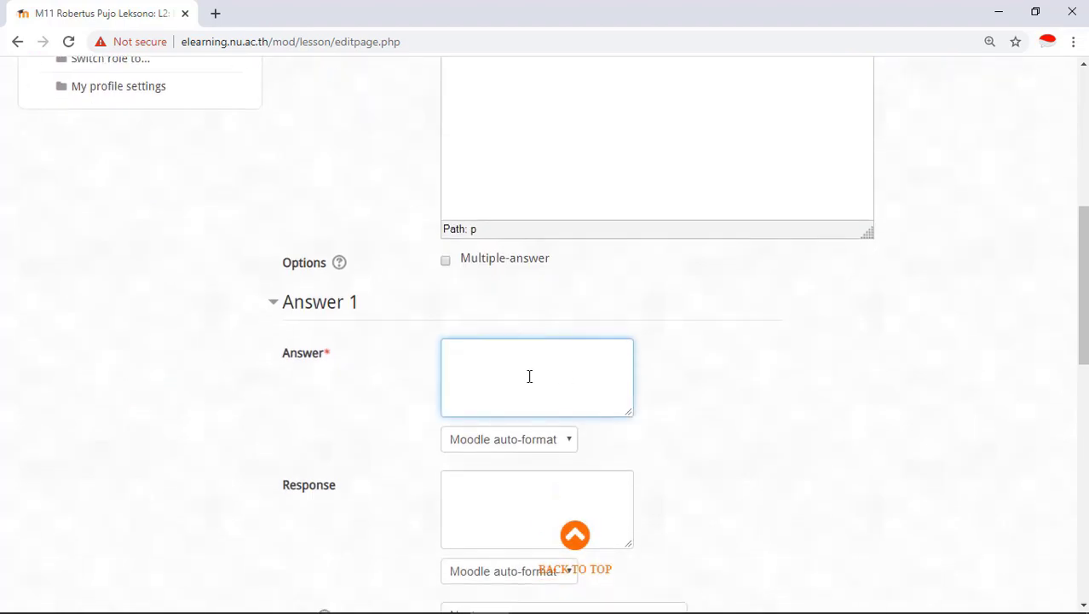
{"action": "scroll", "coordinate": [530, 376], "scroll_direction": "down", "scroll_amount": 5}
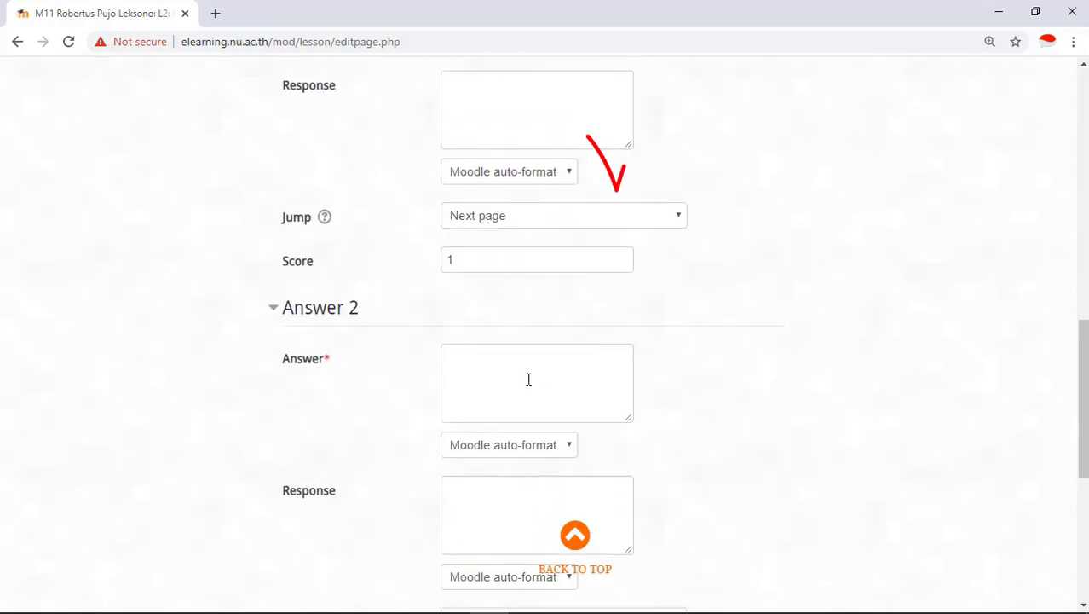
{"action": "left_click", "coordinate": [526, 380]}
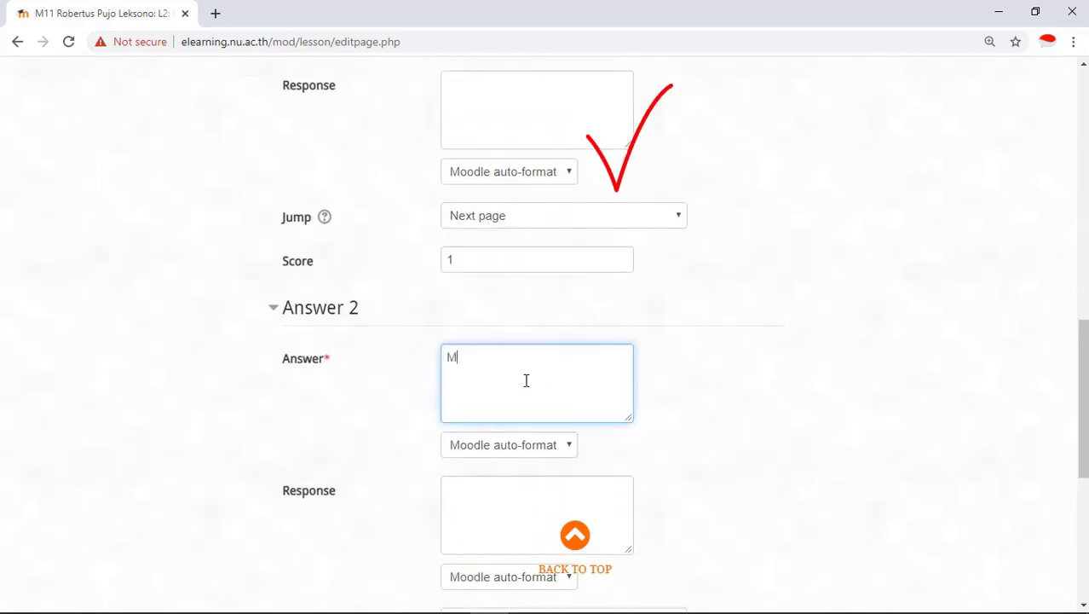
{"action": "type", "text": "Manila"}
{"action": "scroll", "coordinate": [525, 380], "scroll_direction": "down", "scroll_amount": 4}
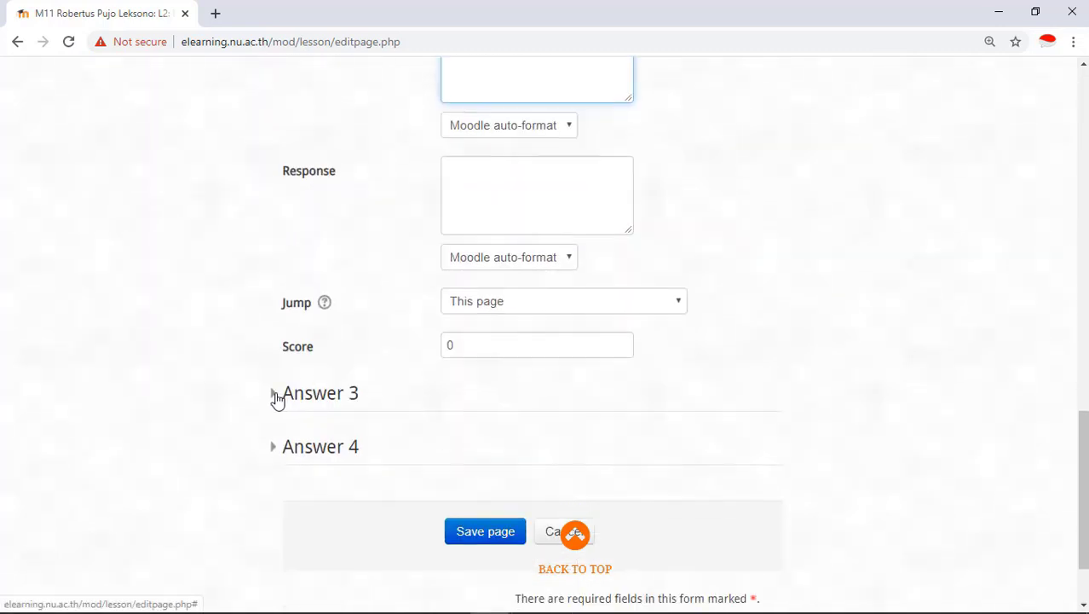
{"action": "left_click", "coordinate": [276, 395]}
{"action": "left_click", "coordinate": [463, 445]}
{"action": "type", "text": "Jakarta"}
{"action": "scroll", "coordinate": [464, 445], "scroll_direction": "down", "scroll_amount": 4}
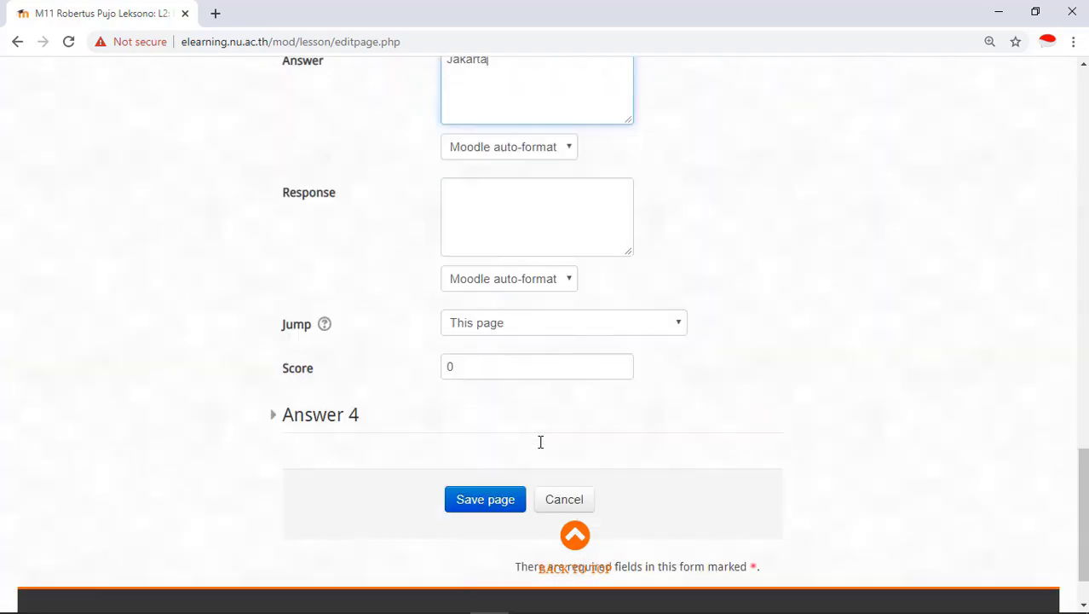
{"action": "scroll", "coordinate": [539, 440], "scroll_direction": "up", "scroll_amount": 11}
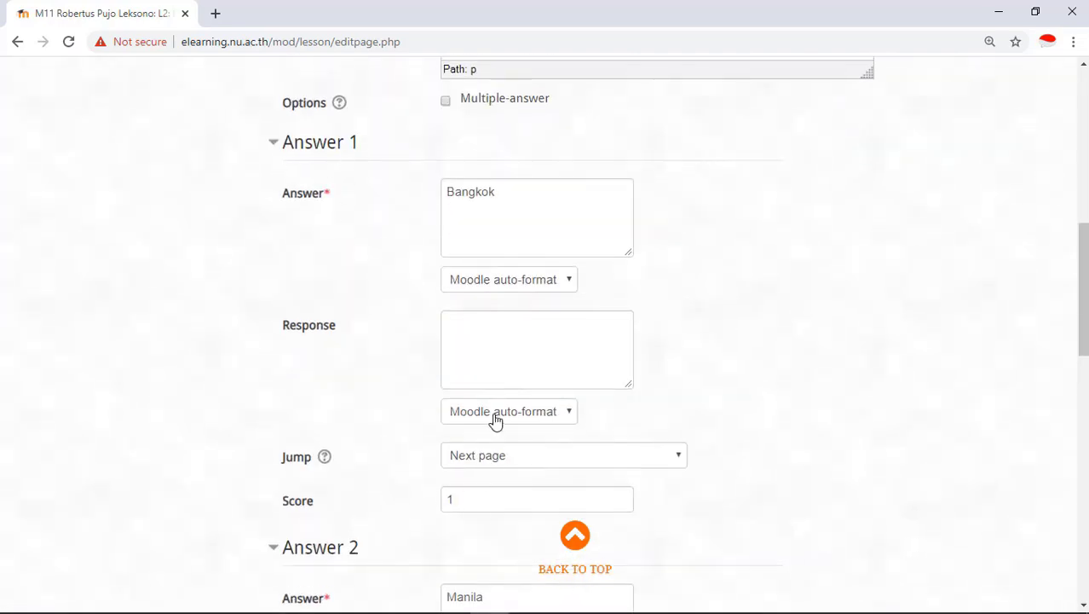
{"action": "scroll", "coordinate": [496, 421], "scroll_direction": "down", "scroll_amount": 11}
{"action": "left_click", "coordinate": [496, 432]}
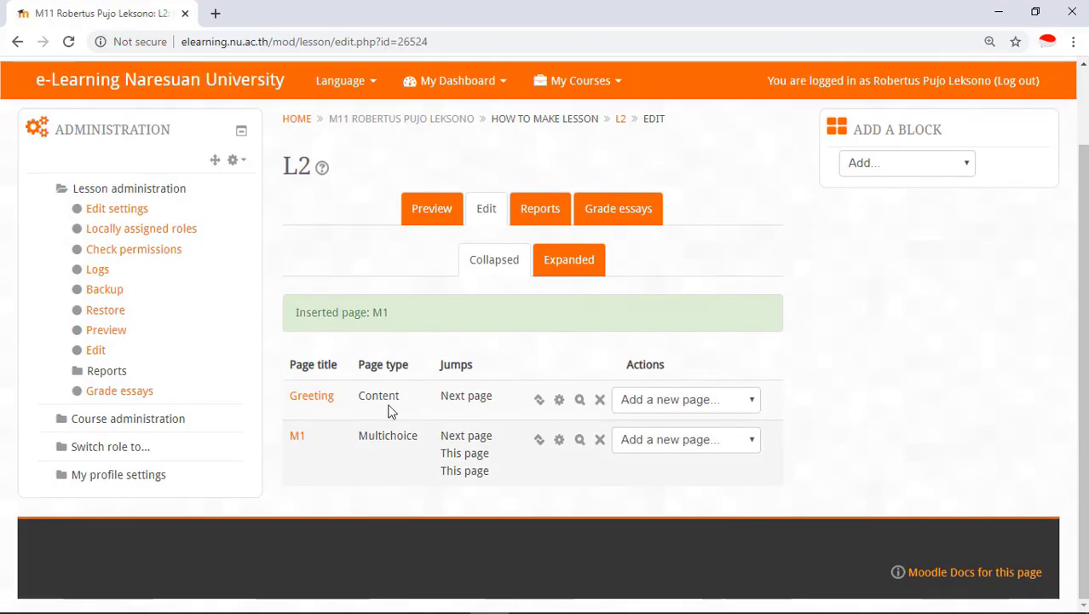
- Preview question page M1 and return to the lesson's list of pages for editing
{"action": "left_click", "coordinate": [580, 439]}
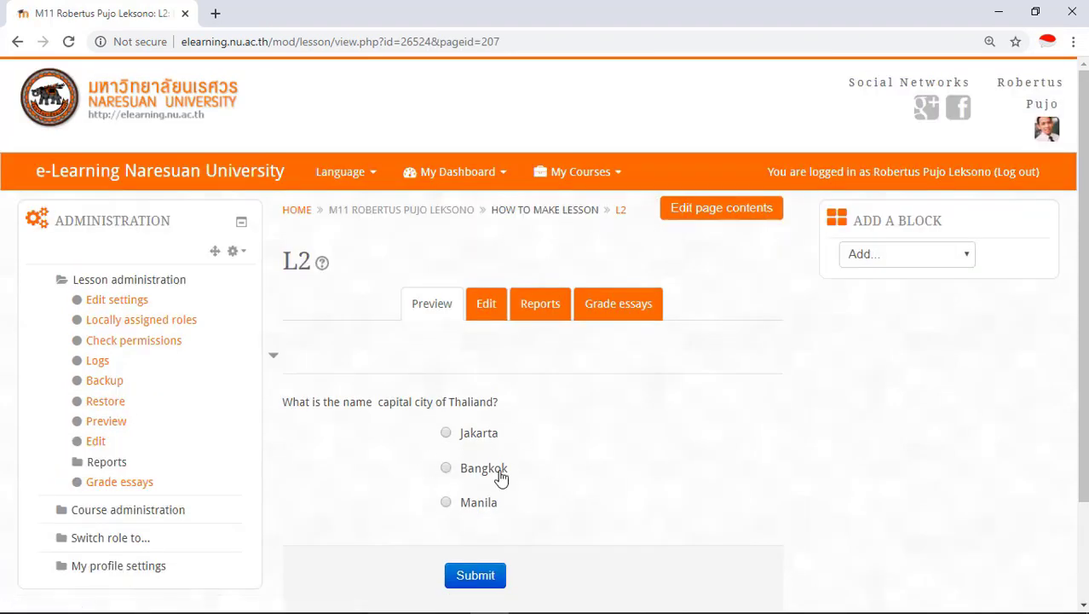
{"action": "scroll", "coordinate": [567, 440], "scroll_direction": "down", "scroll_amount": 1}
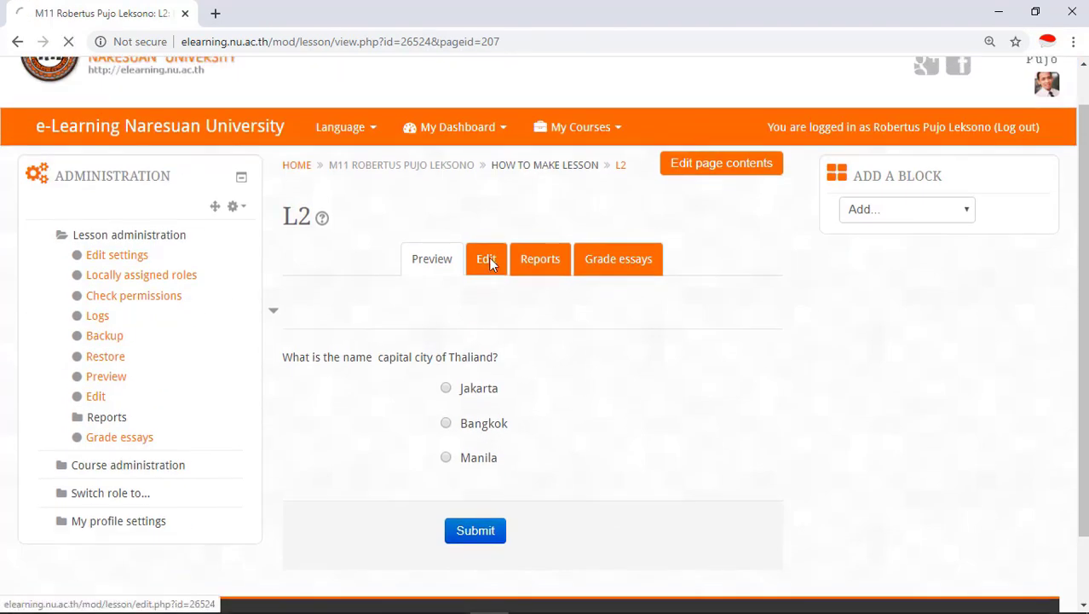
{"action": "left_click", "coordinate": [488, 257]}
{"action": "scroll", "coordinate": [478, 324], "scroll_direction": "down", "scroll_amount": 1}
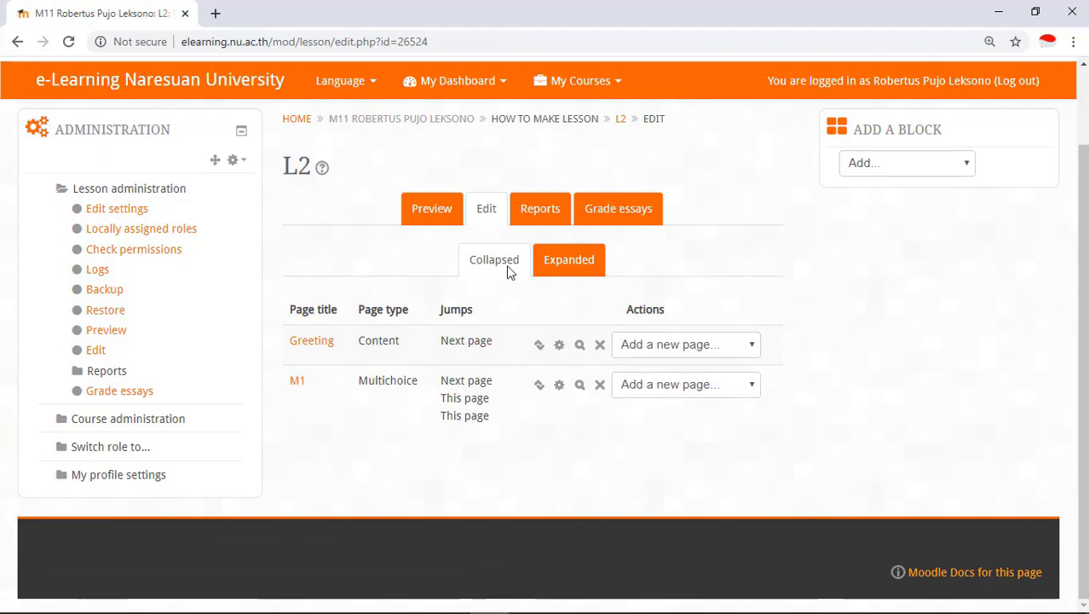
{"action": "mouse_move", "coordinate": [596, 610]}
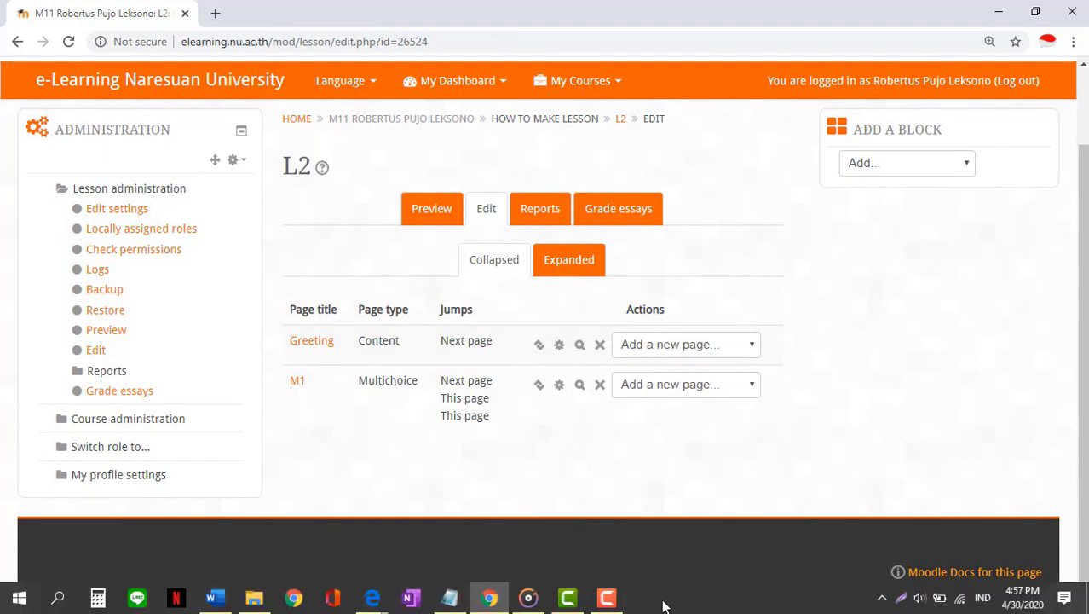
{"action": "left_click", "coordinate": [607, 607]}
{"action": "left_click", "coordinate": [1050, 558]}
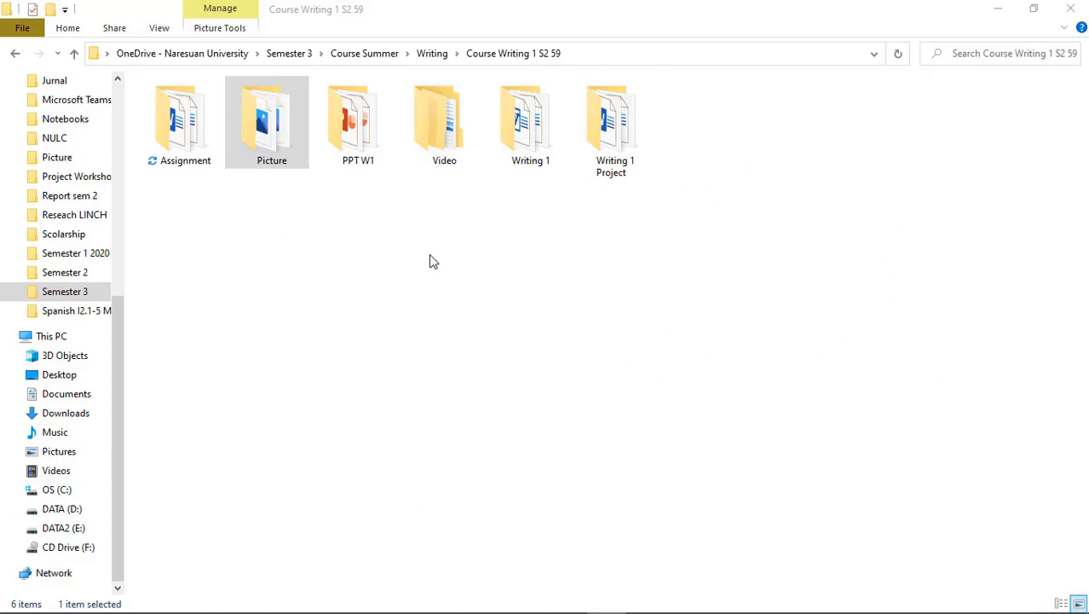
- In File Explorer, look through the lesson documents in the Writing 1 folder and return to Course Writing 1 S2 59
{"action": "double_click", "coordinate": [532, 129]}
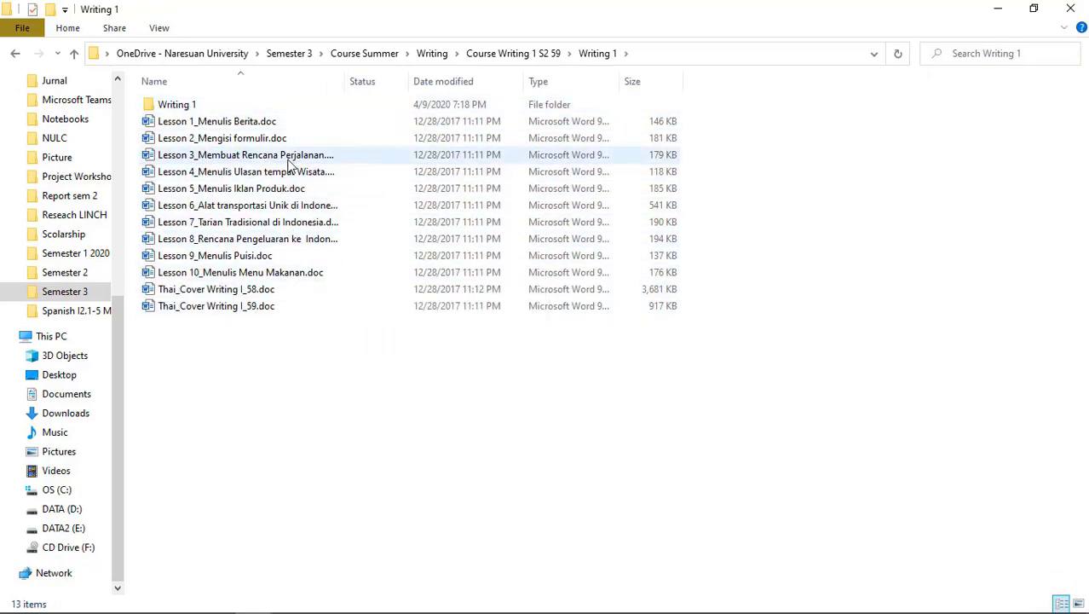
{"action": "left_click", "coordinate": [507, 55]}
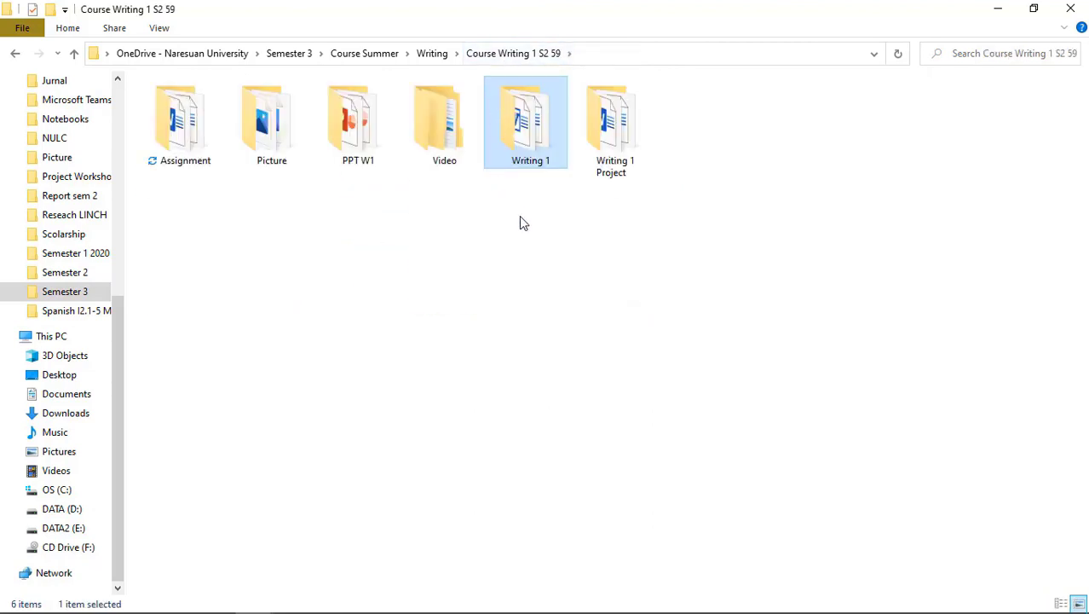
- Look through the PPT W1, Picture, Writing 1 Project and Assignment folders, returning to Course Writing 1 S2 59 after each
{"action": "double_click", "coordinate": [362, 152]}
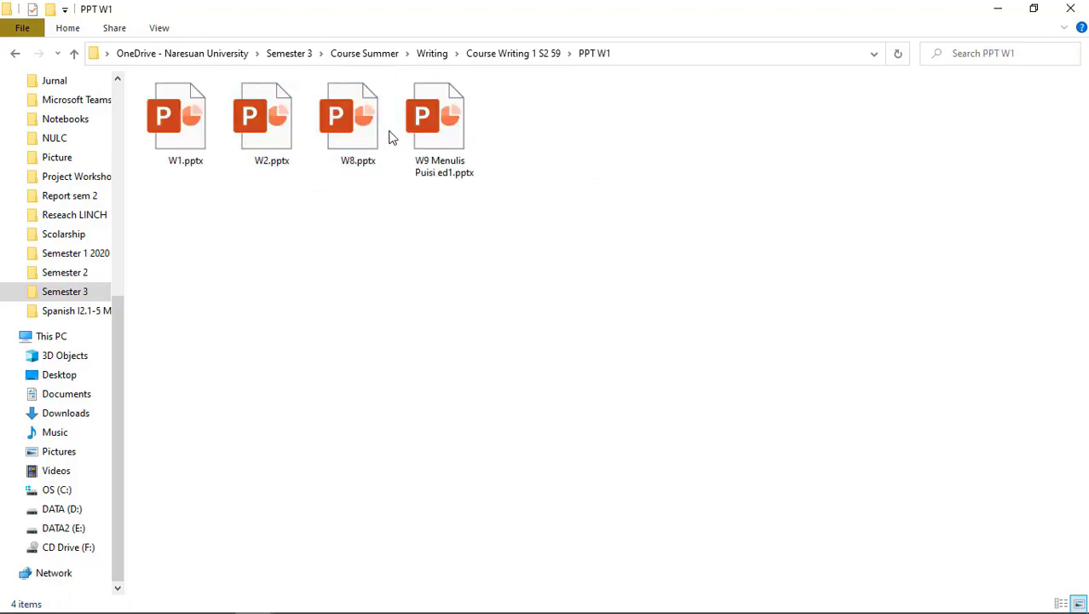
{"action": "left_click", "coordinate": [519, 54]}
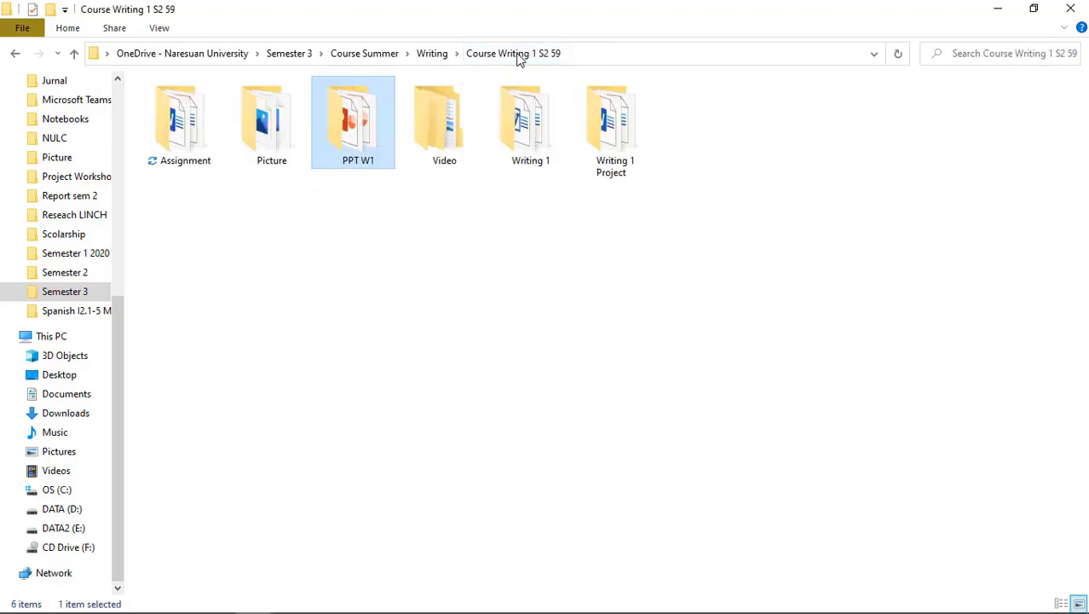
{"action": "double_click", "coordinate": [271, 124]}
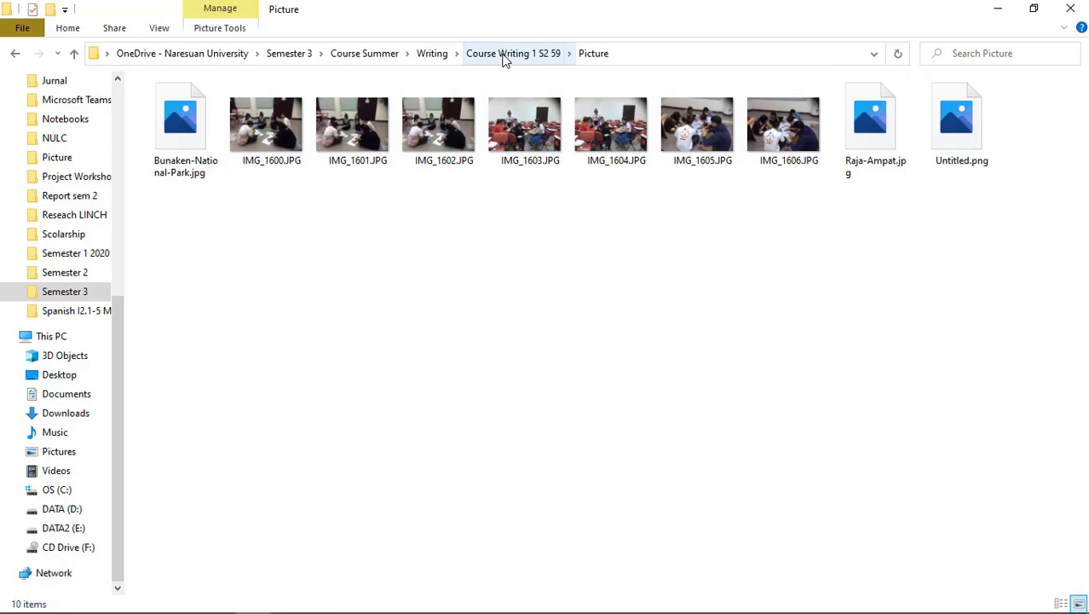
{"action": "left_click", "coordinate": [504, 56]}
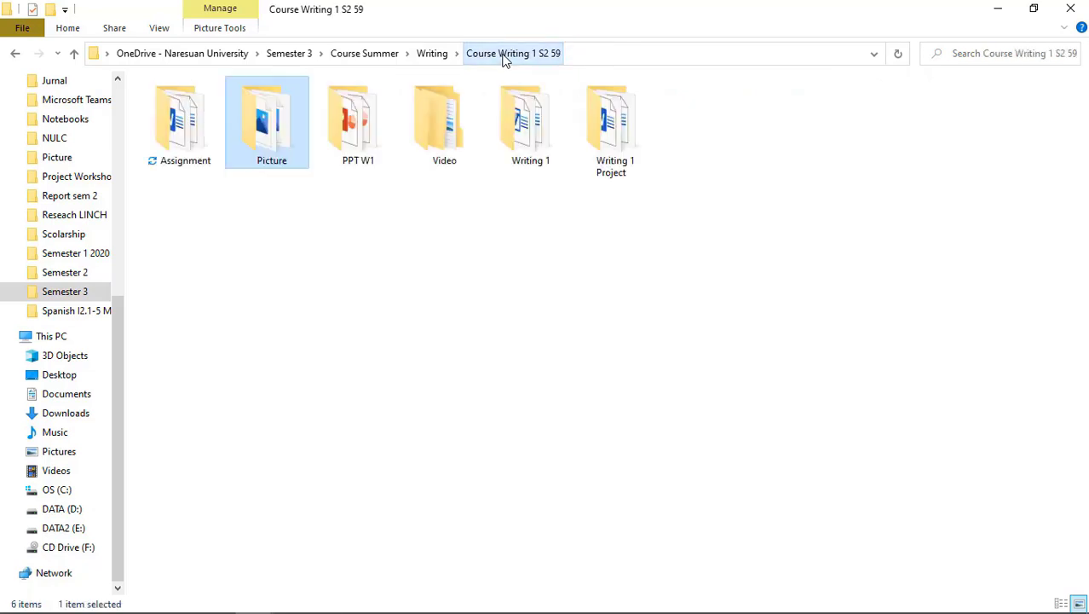
{"action": "double_click", "coordinate": [627, 159]}
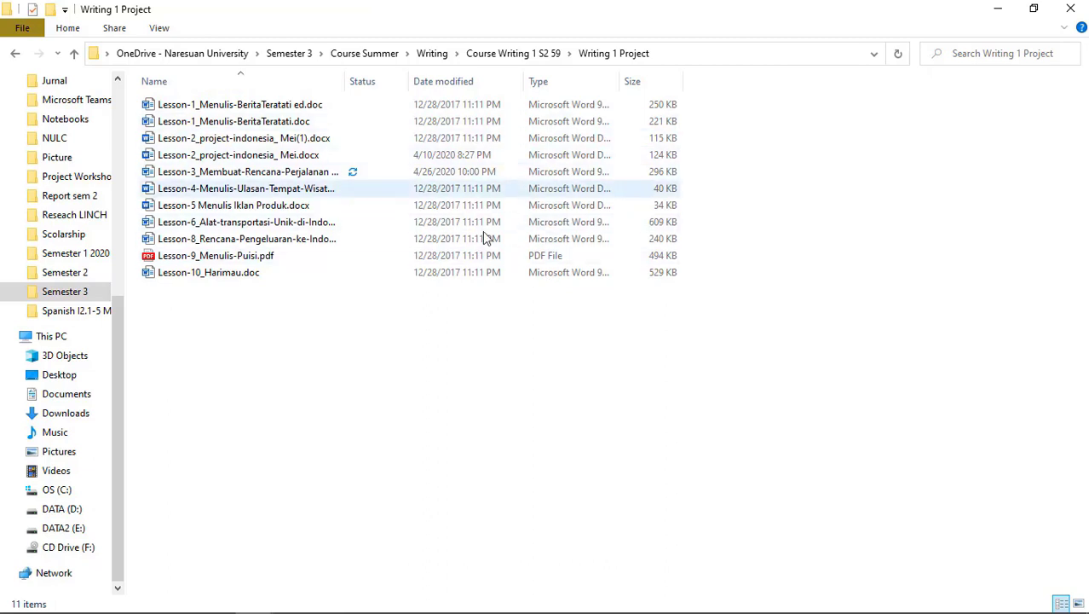
{"action": "left_click", "coordinate": [493, 54]}
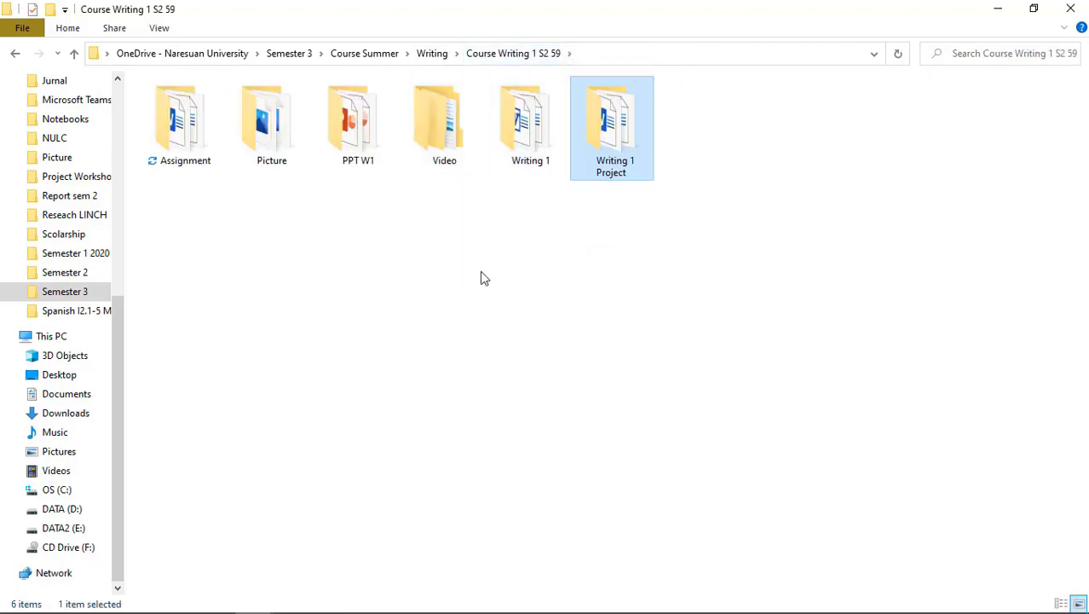
{"action": "double_click", "coordinate": [186, 132]}
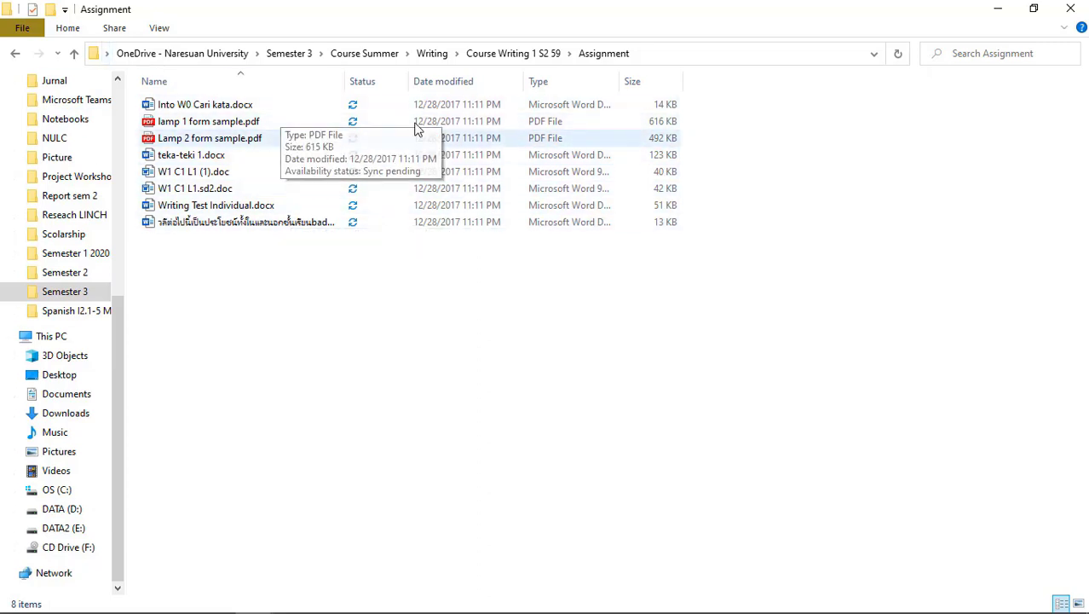
{"action": "left_click", "coordinate": [494, 55]}
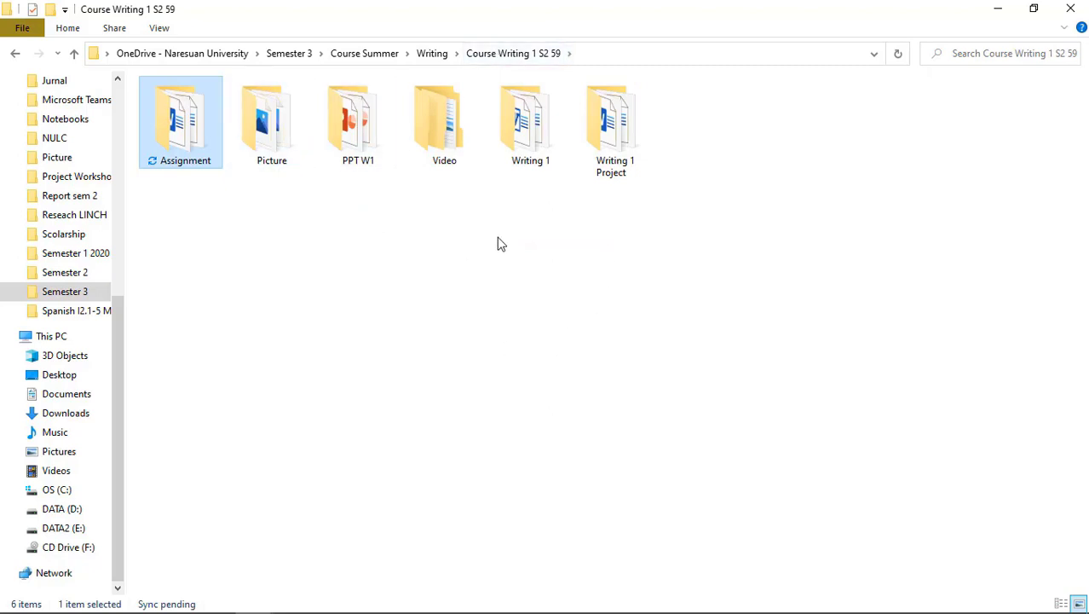
- Browse from Course Summer down to the Writing 1 lesson documents, and go back to Course Writing 1 S2 59
{"action": "left_click", "coordinate": [382, 56]}
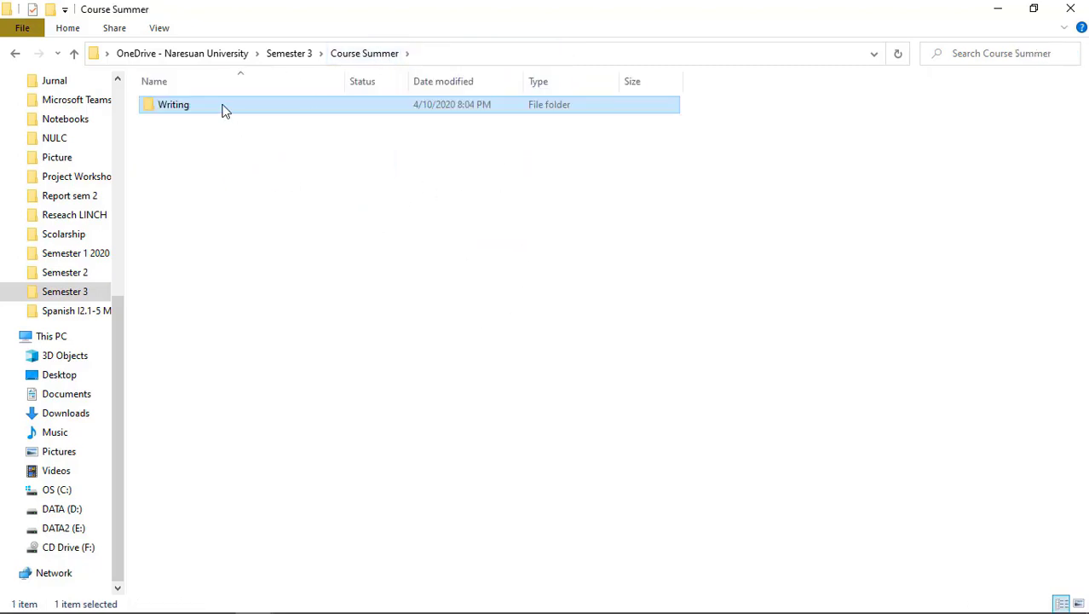
{"action": "double_click", "coordinate": [224, 111]}
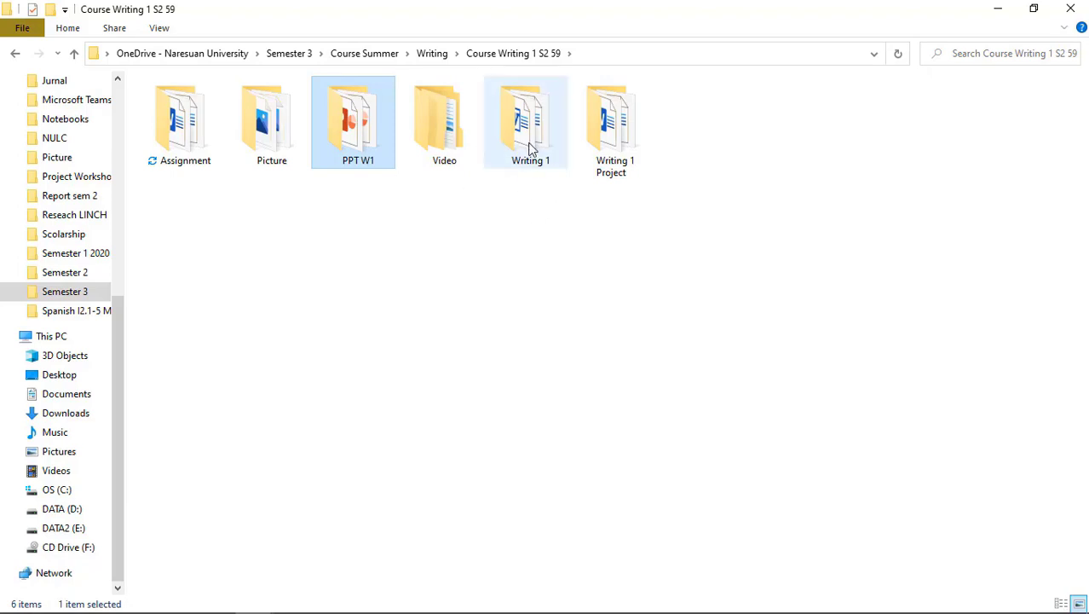
{"action": "double_click", "coordinate": [530, 147]}
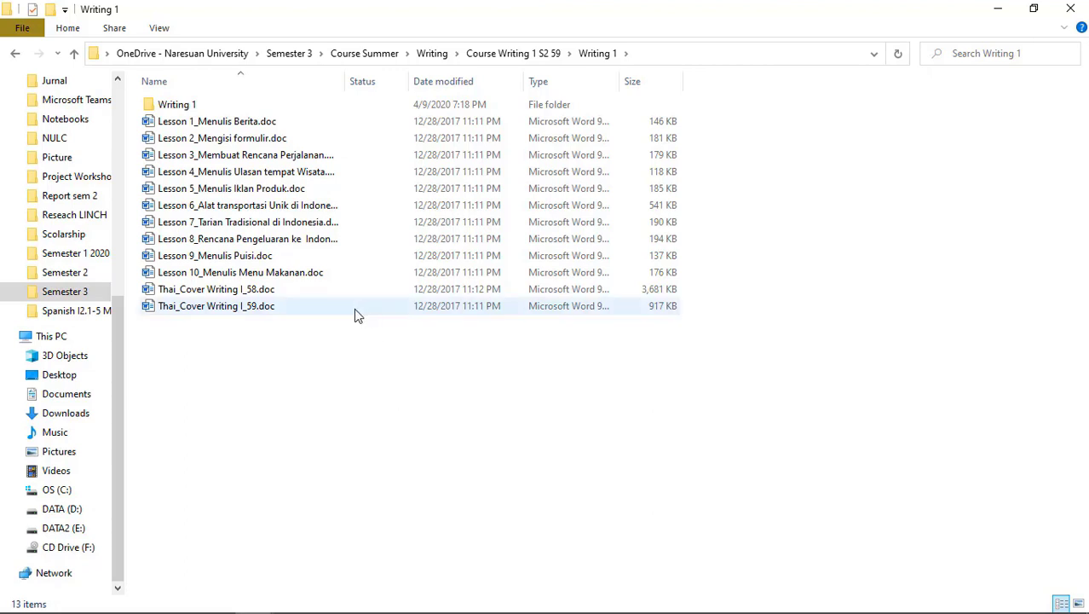
{"action": "left_click", "coordinate": [434, 53]}
{"action": "double_click", "coordinate": [311, 108]}
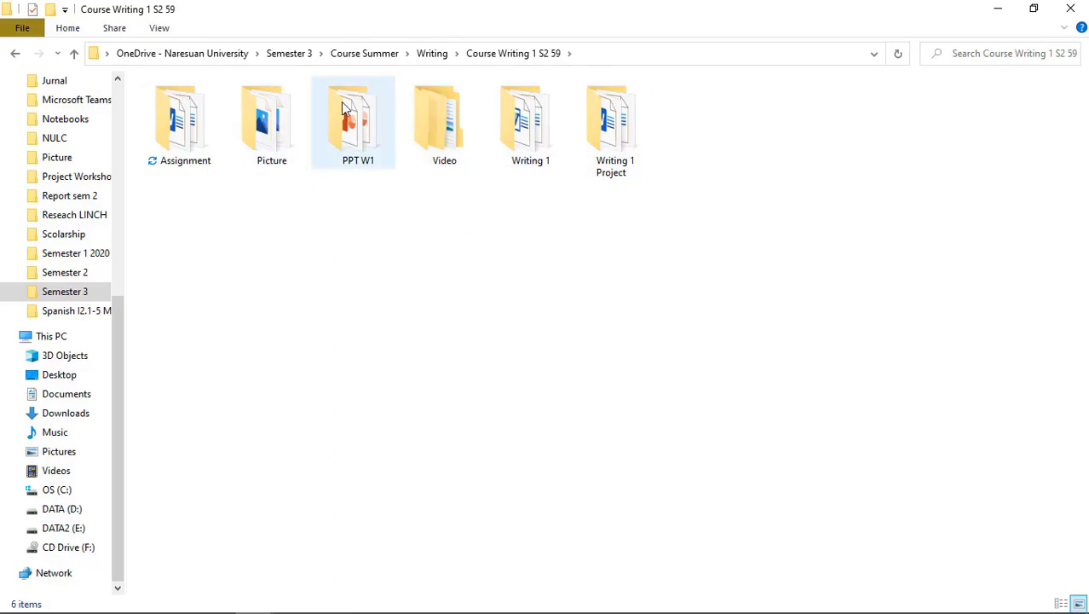
- Open the Writing 1 subfolder inside Writing 1, show its files as large icons and select the Lesson 10 PDF
{"action": "left_click", "coordinate": [540, 140]}
{"action": "double_click", "coordinate": [541, 141]}
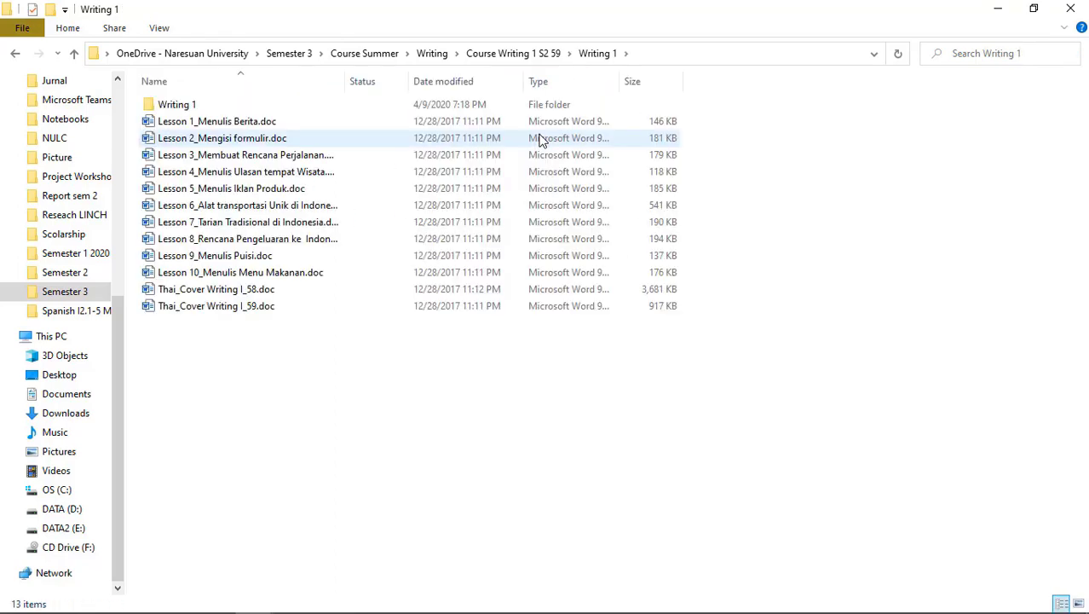
{"action": "double_click", "coordinate": [347, 106]}
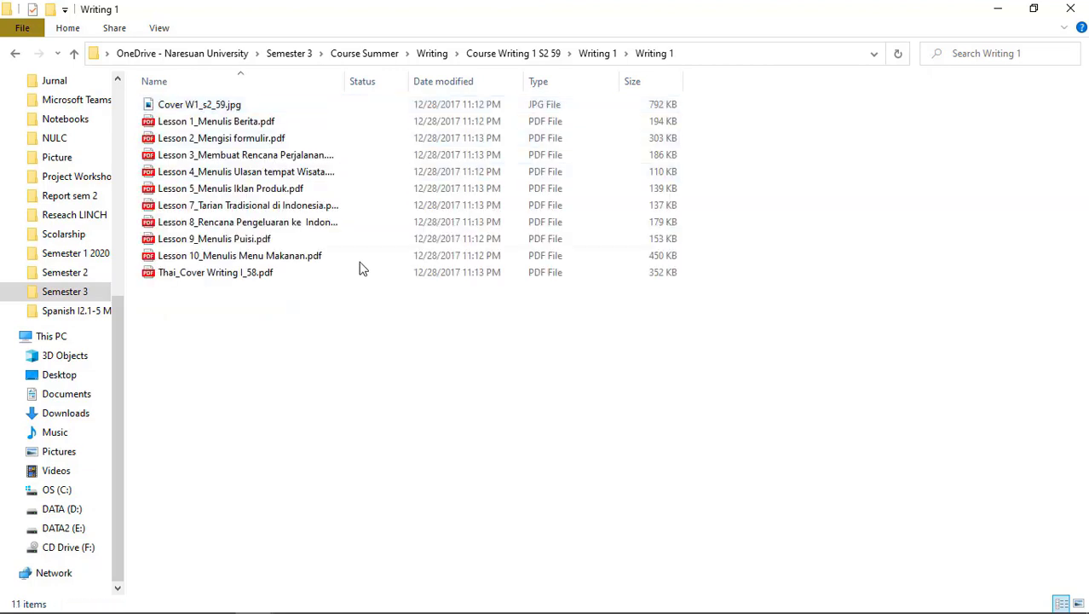
{"action": "left_click", "coordinate": [1079, 604]}
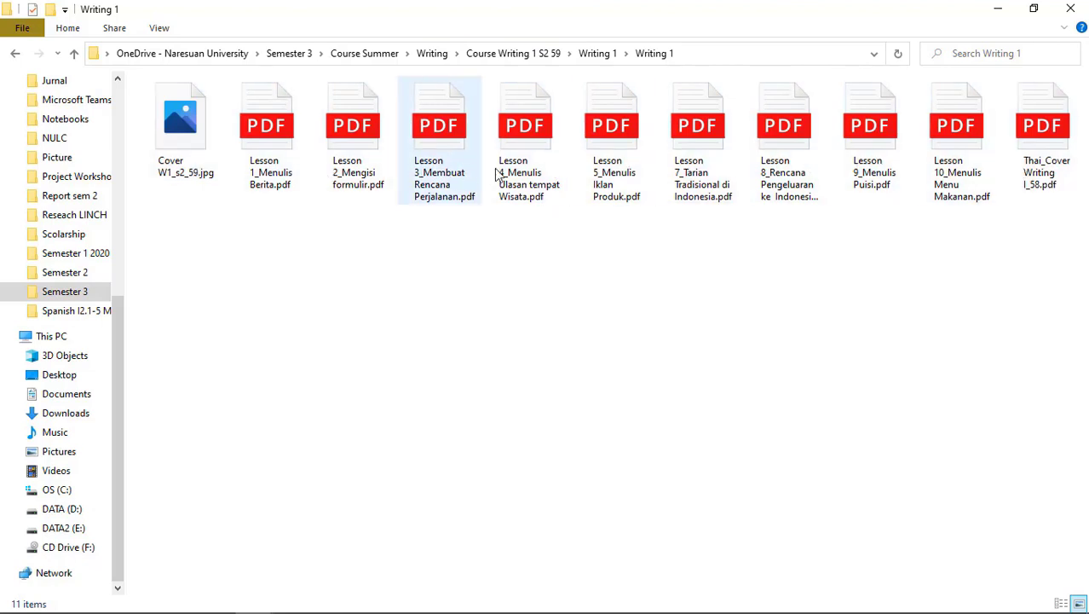
{"action": "left_click", "coordinate": [955, 145]}
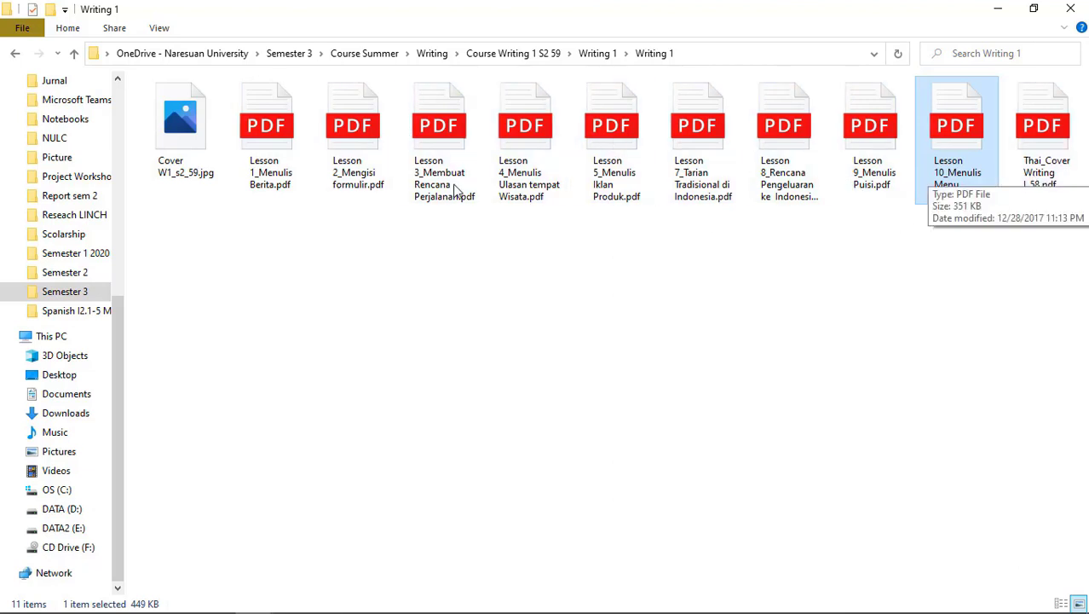
- Switch to Chrome and log in to the Naresuan University e-Learning site with the saved username and password
{"action": "mouse_move", "coordinate": [530, 611]}
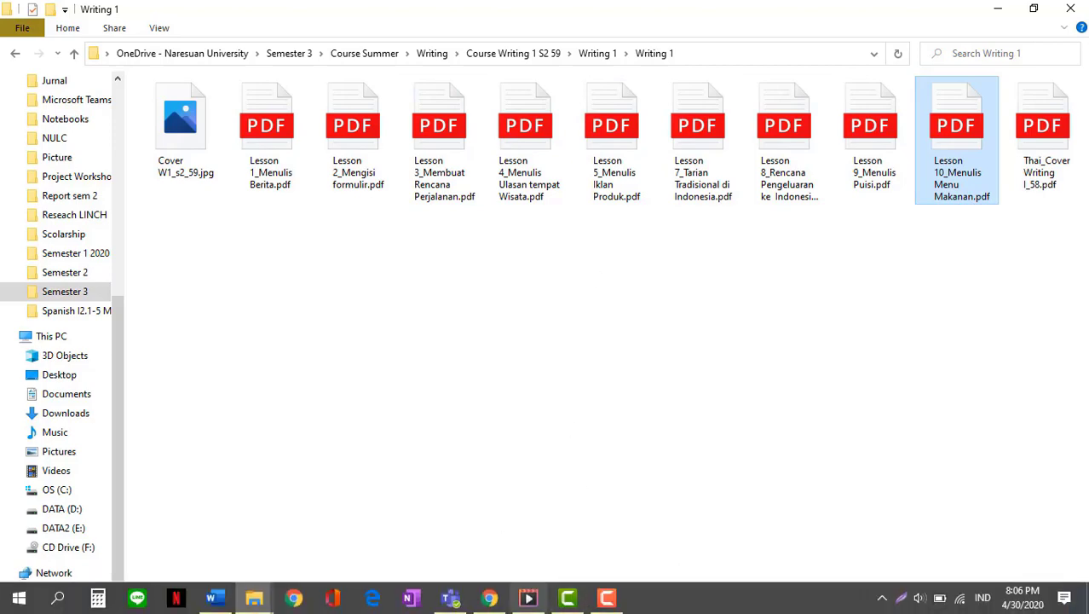
{"action": "left_click", "coordinate": [499, 601]}
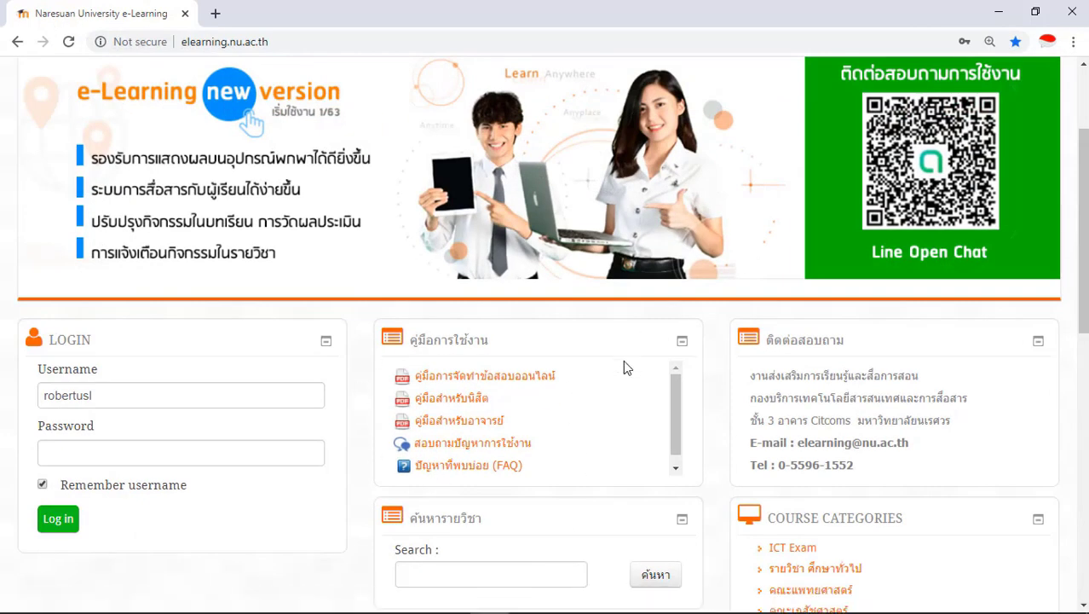
{"action": "scroll", "coordinate": [651, 417], "scroll_direction": "up", "scroll_amount": 2}
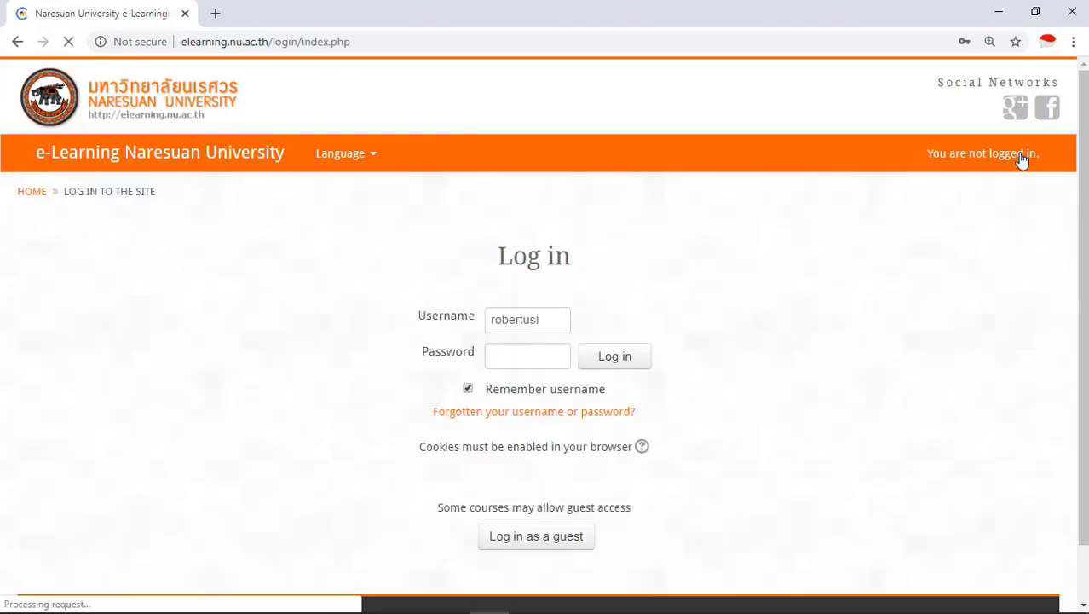
{"action": "left_click", "coordinate": [553, 320]}
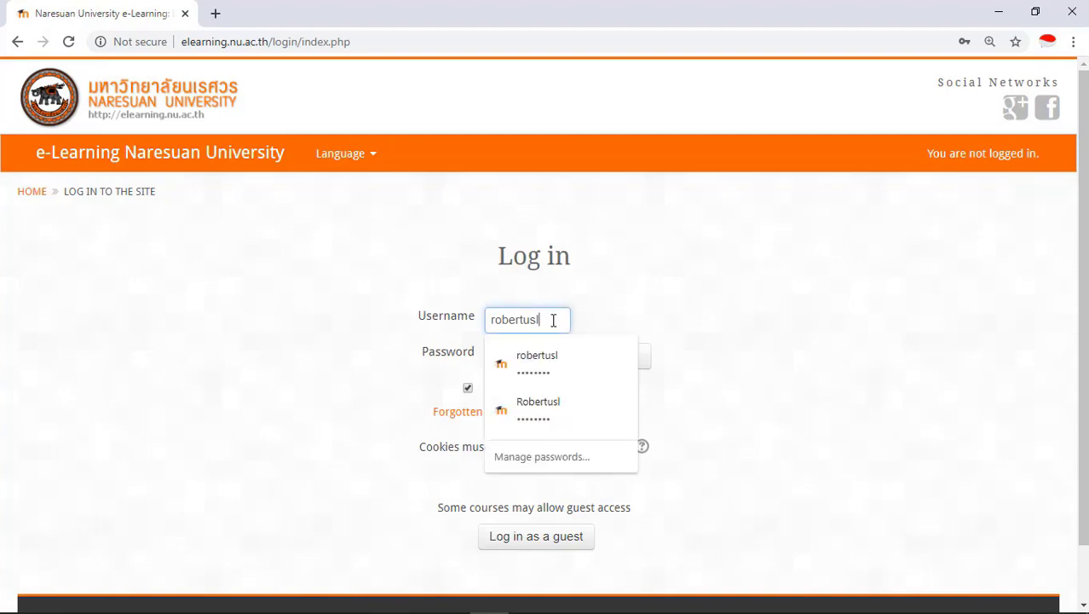
{"action": "left_click", "coordinate": [555, 360]}
{"action": "left_click", "coordinate": [616, 366]}
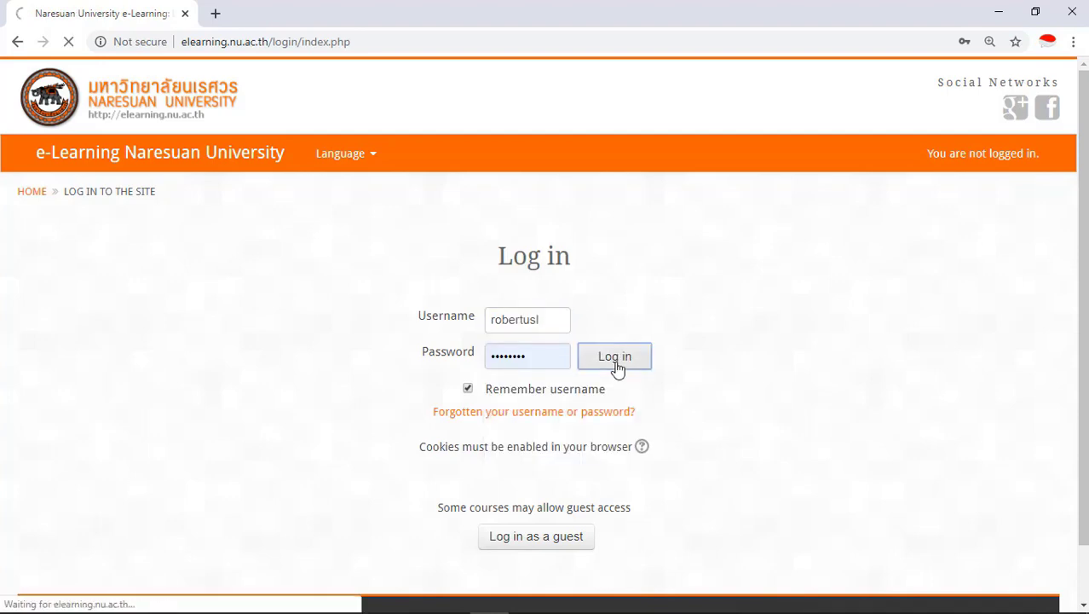
- Open the M11 course from My Courses and turn on course editing
{"action": "scroll", "coordinate": [771, 408], "scroll_direction": "down", "scroll_amount": 4}
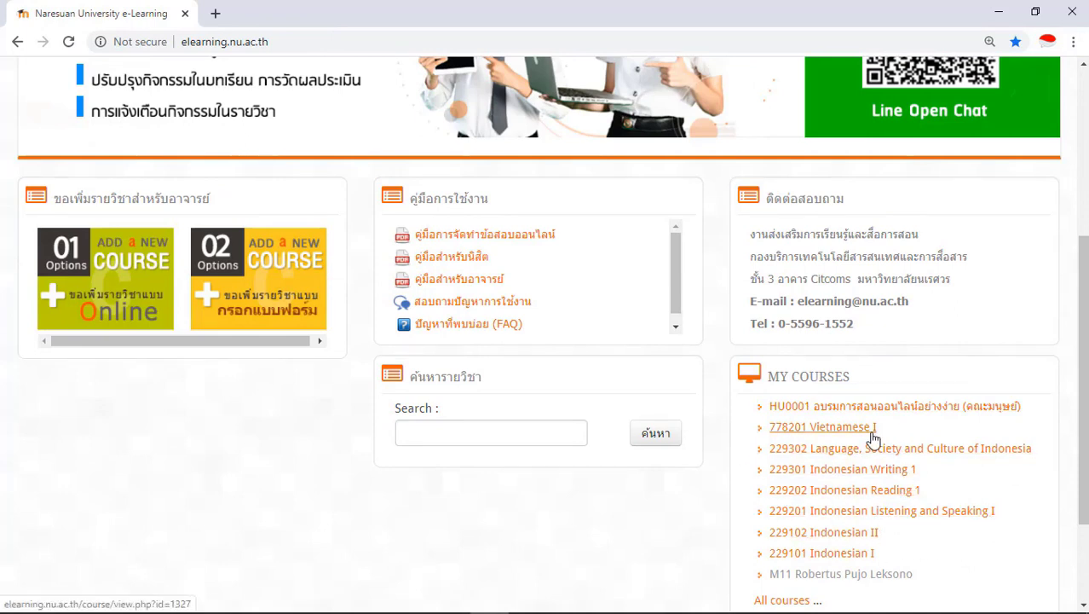
{"action": "scroll", "coordinate": [865, 458], "scroll_direction": "down", "scroll_amount": 2}
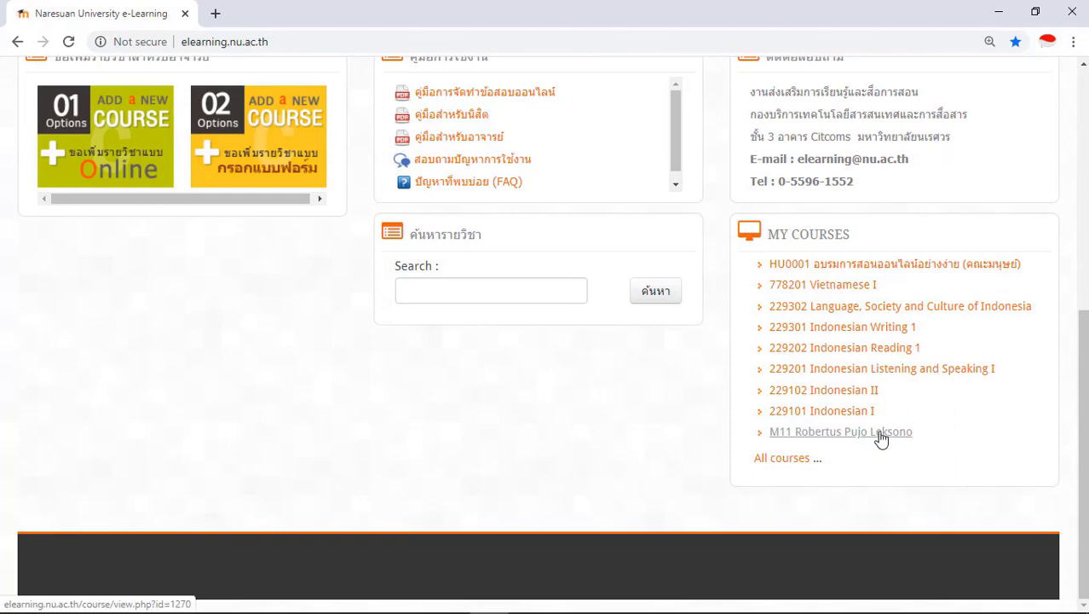
{"action": "left_click", "coordinate": [827, 432]}
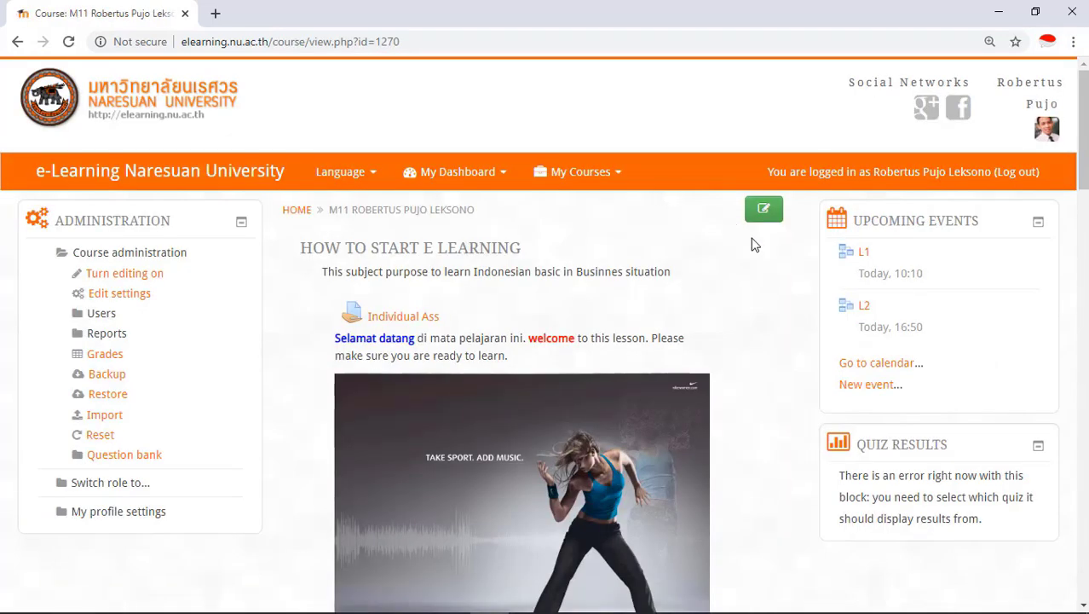
{"action": "left_click", "coordinate": [763, 212]}
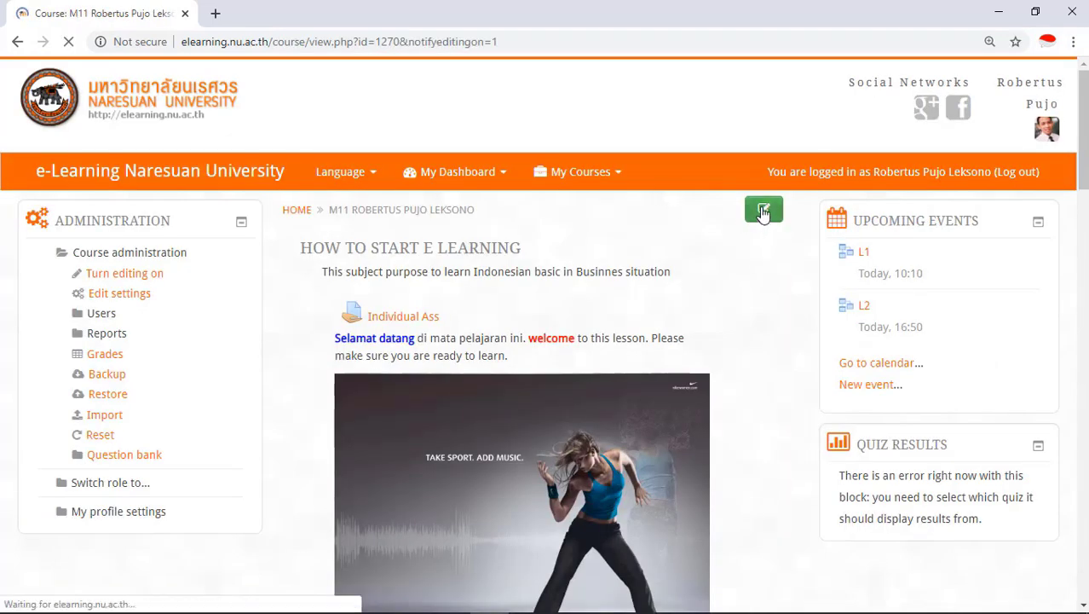
- Choose Lesson as a new activity for the HOW TO MAKE LESSON section and read through its description
{"action": "scroll", "coordinate": [762, 264], "scroll_direction": "down", "scroll_amount": 10}
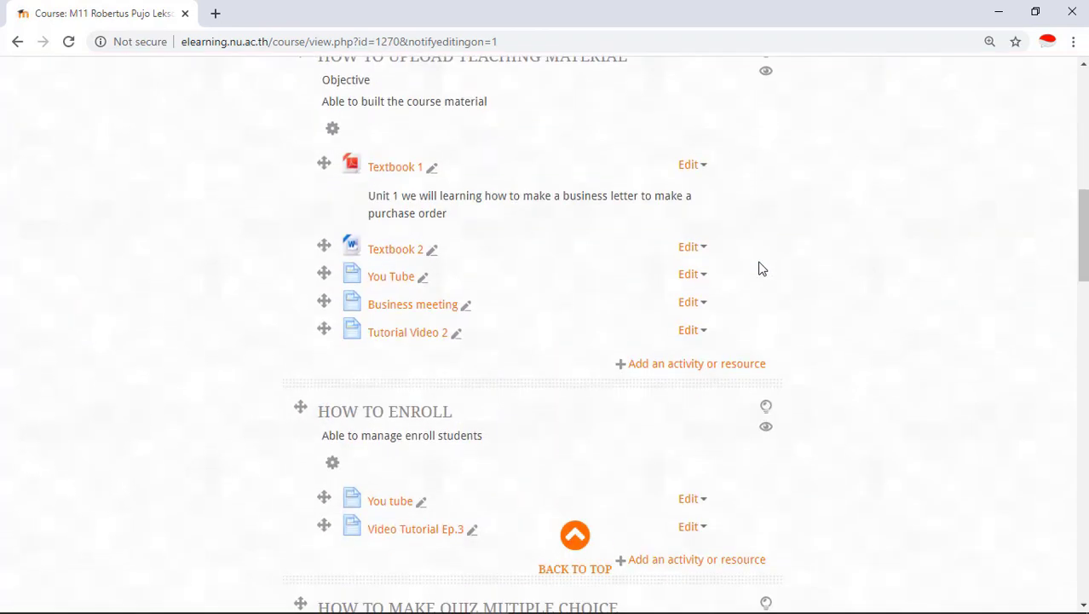
{"action": "scroll", "coordinate": [762, 269], "scroll_direction": "down", "scroll_amount": 9}
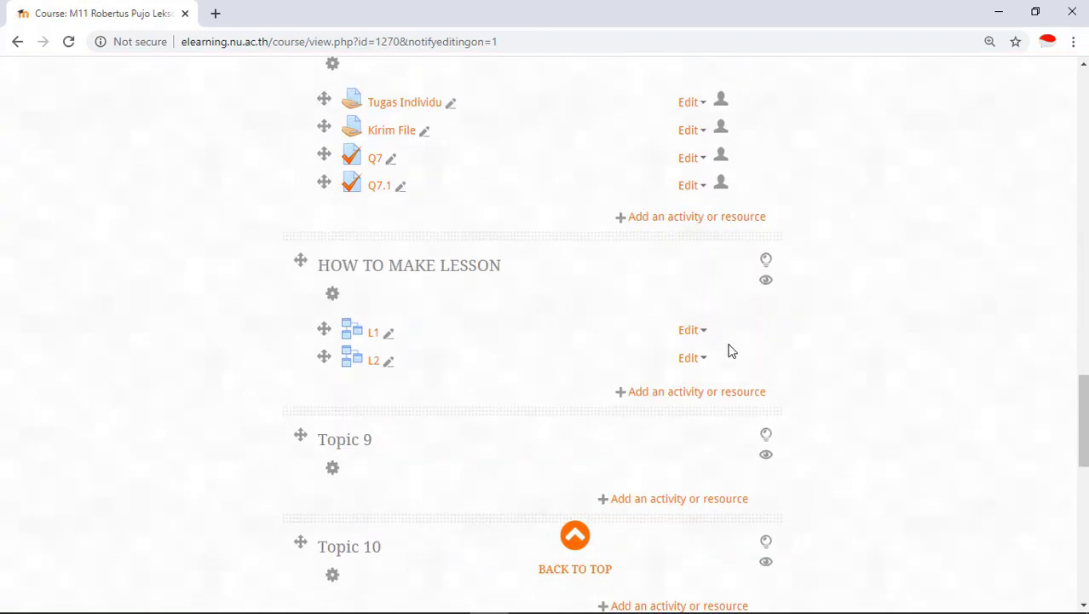
{"action": "left_click", "coordinate": [687, 397]}
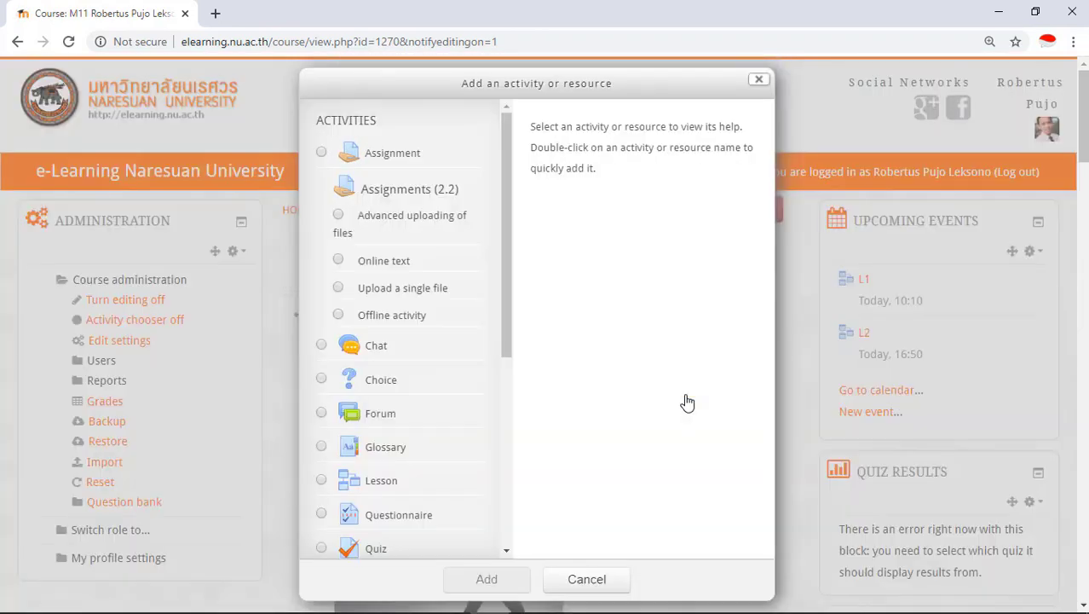
{"action": "scroll", "coordinate": [686, 397], "scroll_direction": "down", "scroll_amount": 2}
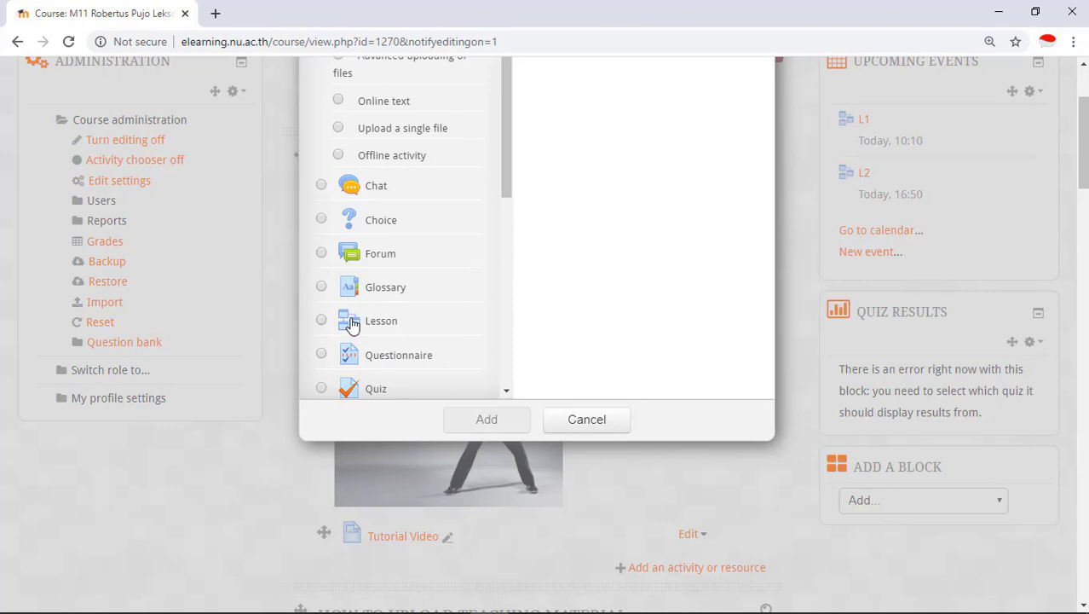
{"action": "left_click", "coordinate": [323, 319]}
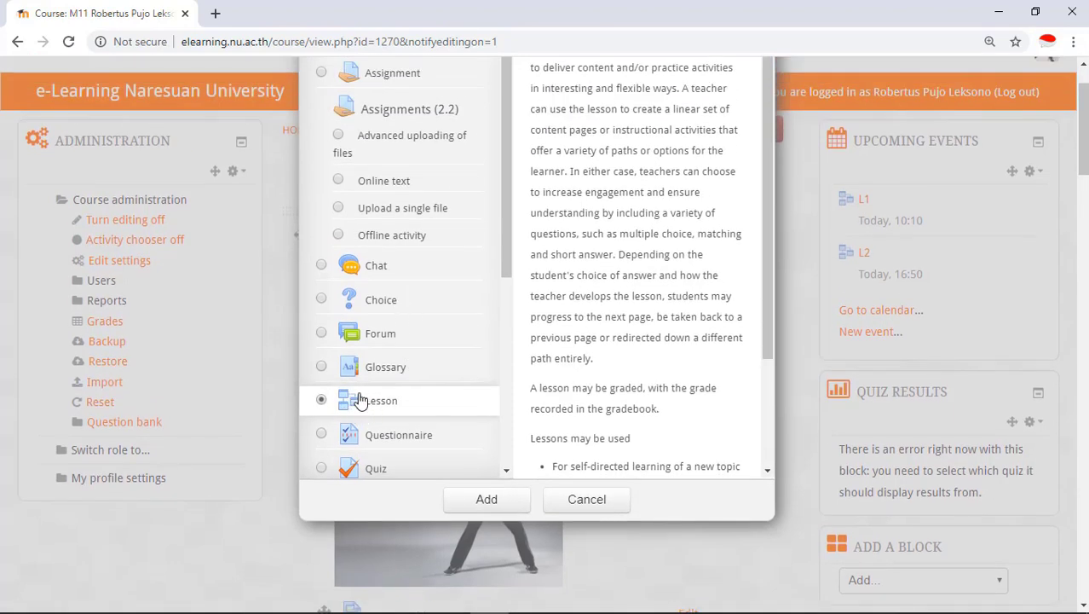
{"action": "scroll", "coordinate": [588, 307], "scroll_direction": "up", "scroll_amount": 1}
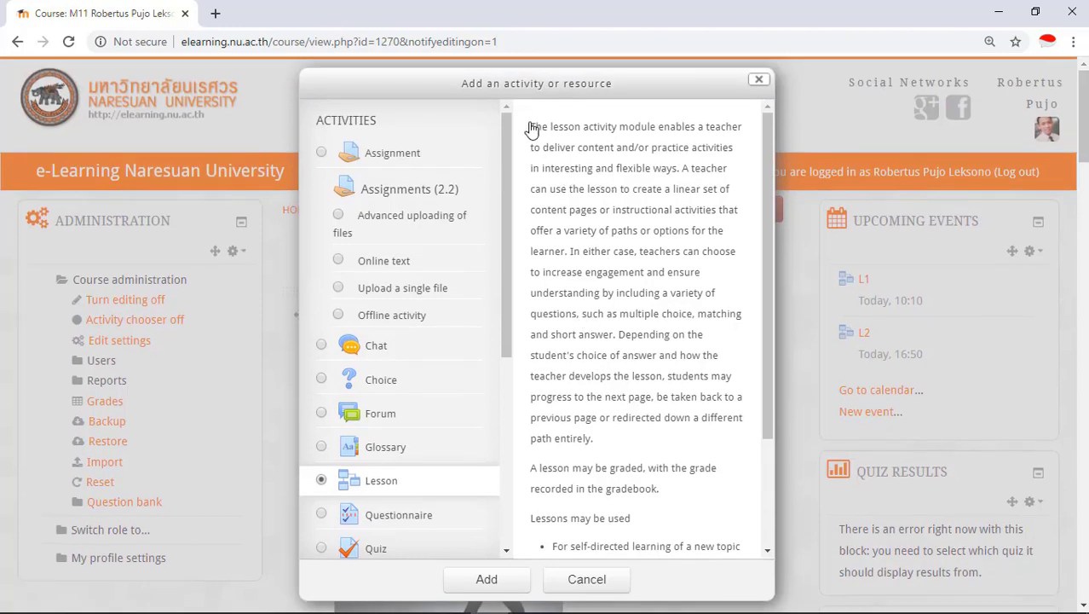
{"action": "left_click_drag", "start_coordinate": [530, 128], "coordinate": [682, 544]}
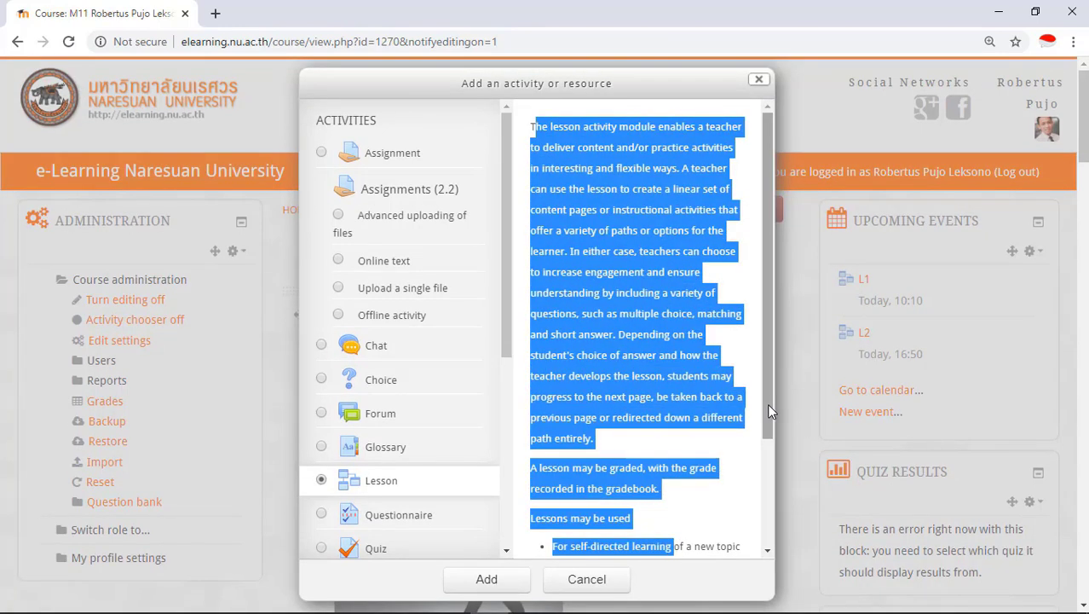
{"action": "left_click_drag", "start_coordinate": [769, 411], "coordinate": [767, 496]}
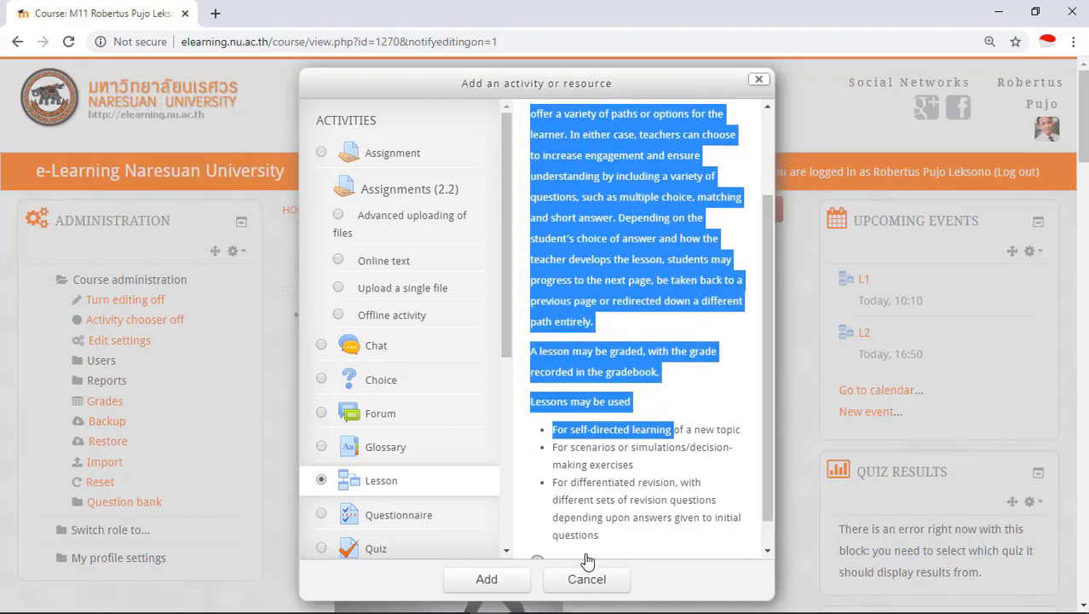
- Add the chosen Lesson activity and name it L3
{"action": "left_click", "coordinate": [488, 580]}
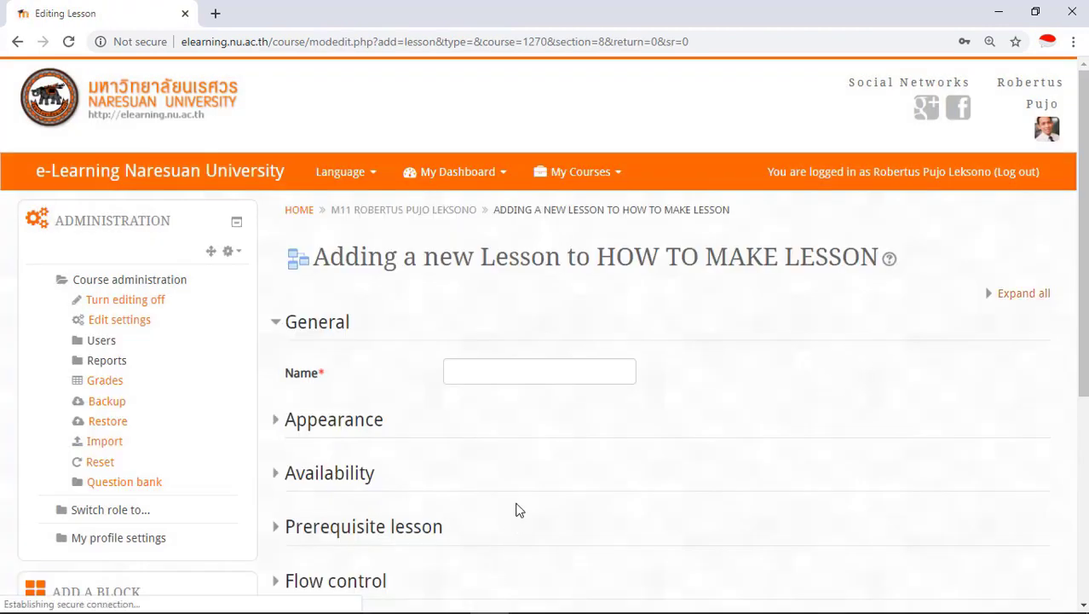
{"action": "scroll", "coordinate": [524, 478], "scroll_direction": "down", "scroll_amount": 2}
{"action": "left_click", "coordinate": [522, 216]}
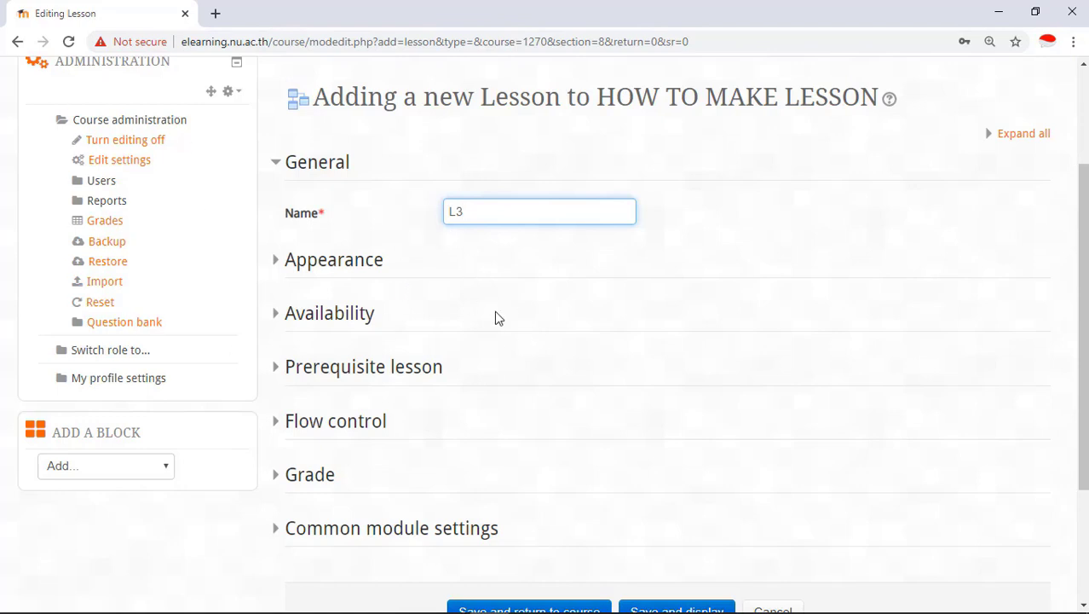
- Change the new lesson's name to L1
{"action": "scroll", "coordinate": [495, 311], "scroll_direction": "down", "scroll_amount": 1}
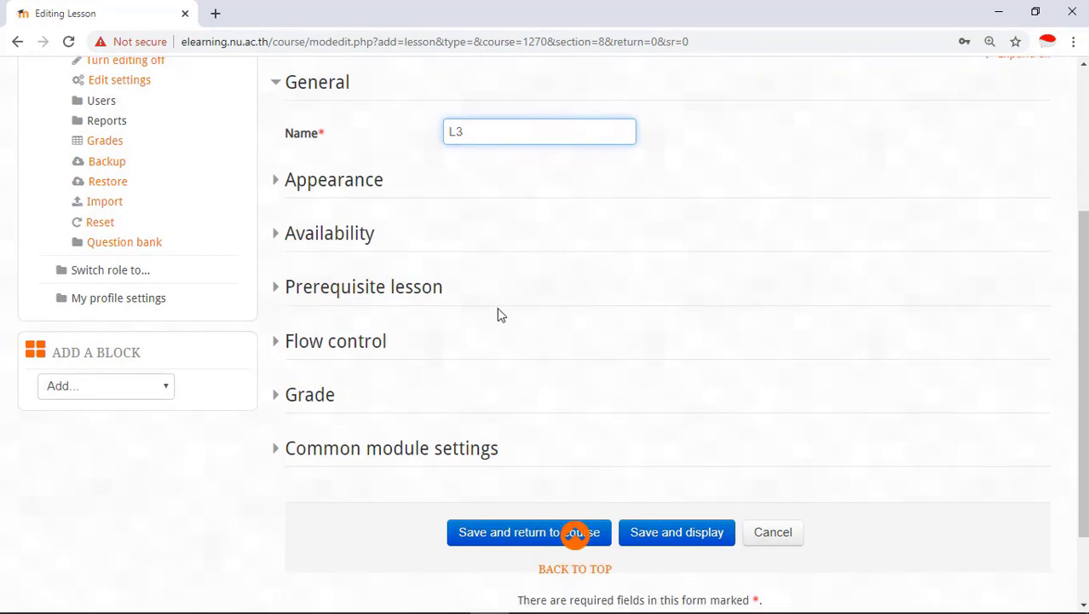
{"action": "scroll", "coordinate": [500, 313], "scroll_direction": "up", "scroll_amount": 1}
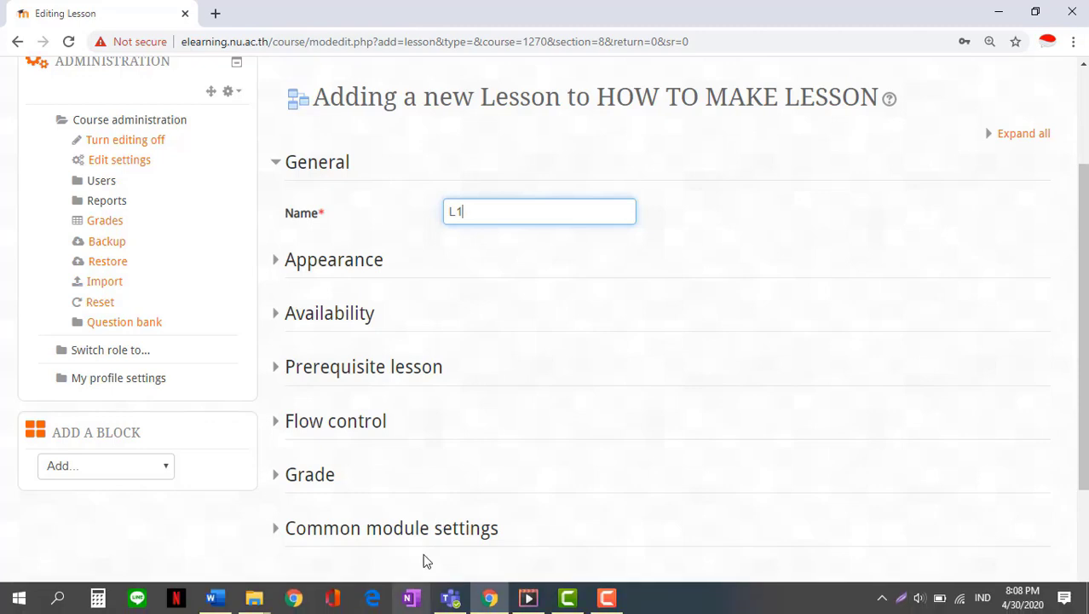
{"action": "scroll", "coordinate": [469, 433], "scroll_direction": "down", "scroll_amount": 1}
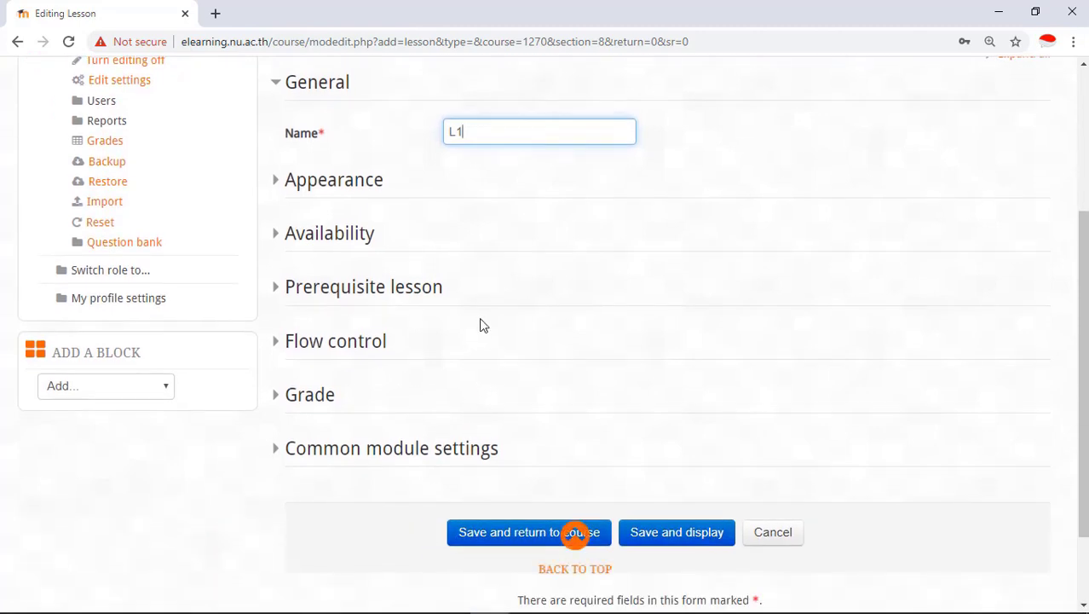
{"action": "scroll", "coordinate": [482, 323], "scroll_direction": "up", "scroll_amount": 1}
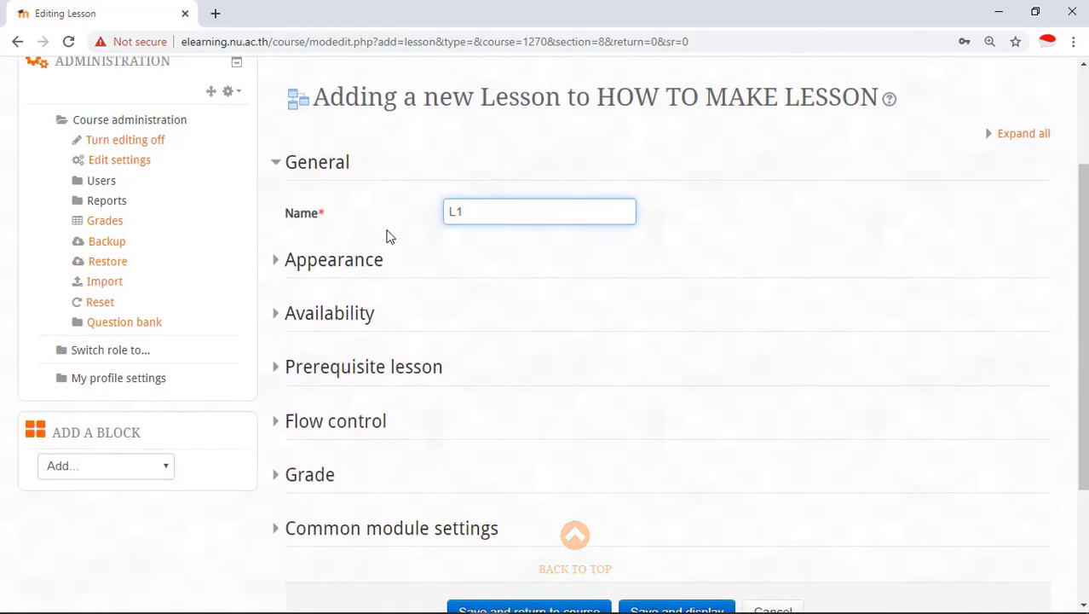
- View the course's grader report in a separate browser tab, then return to the lesson form
{"action": "right_click", "coordinate": [107, 225]}
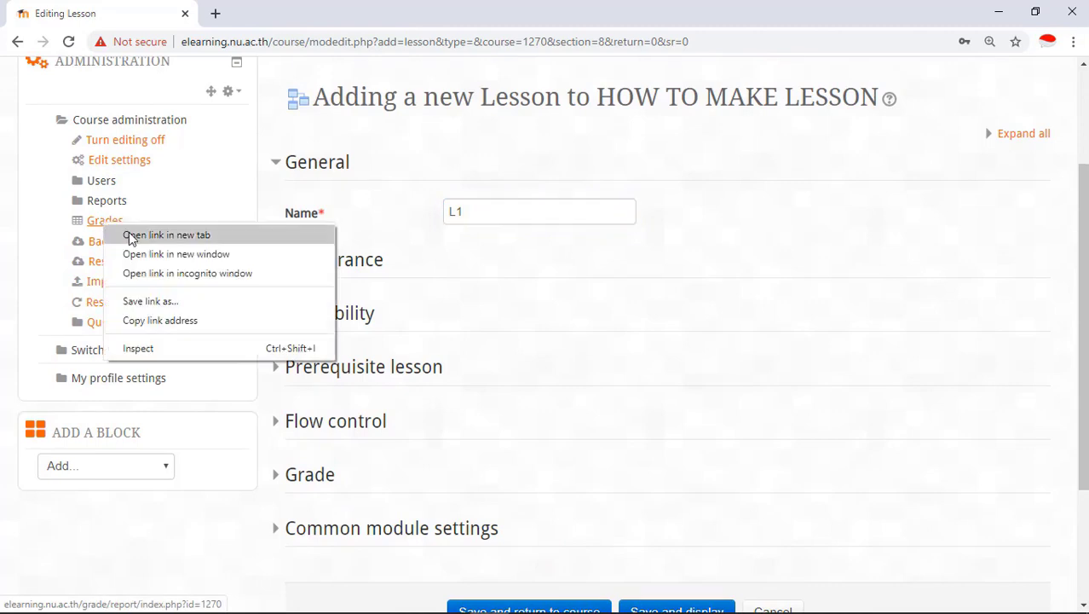
{"action": "left_click", "coordinate": [129, 235]}
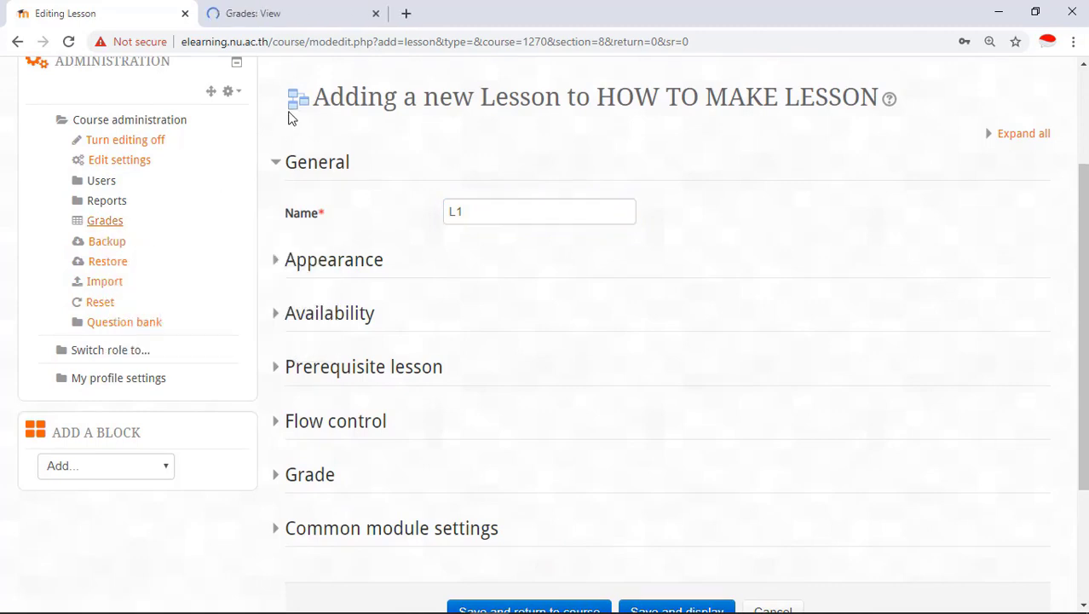
{"action": "left_click", "coordinate": [279, 11]}
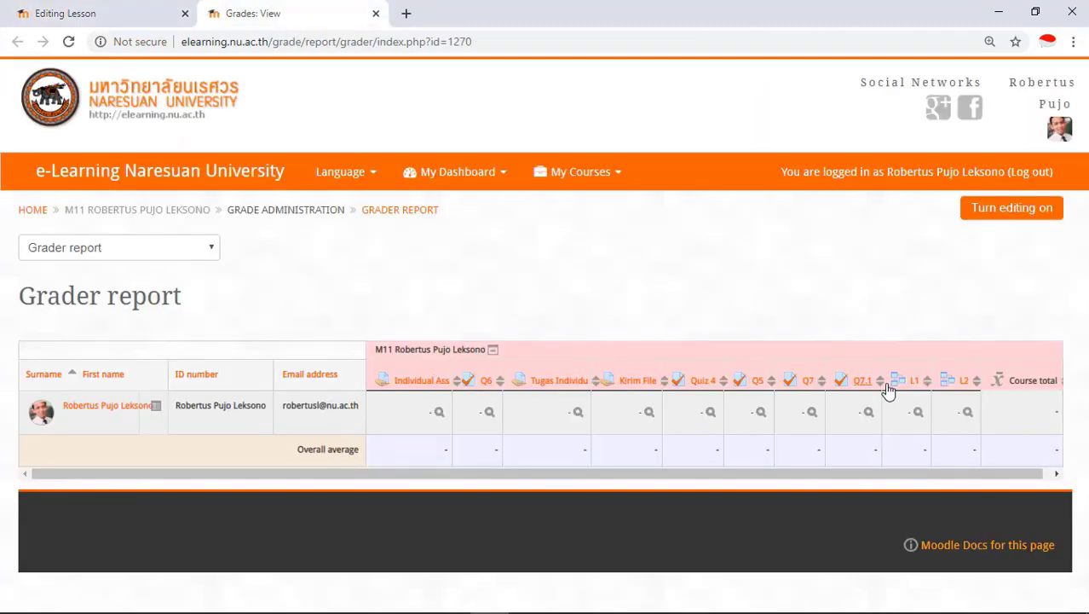
{"action": "left_click", "coordinate": [60, 13]}
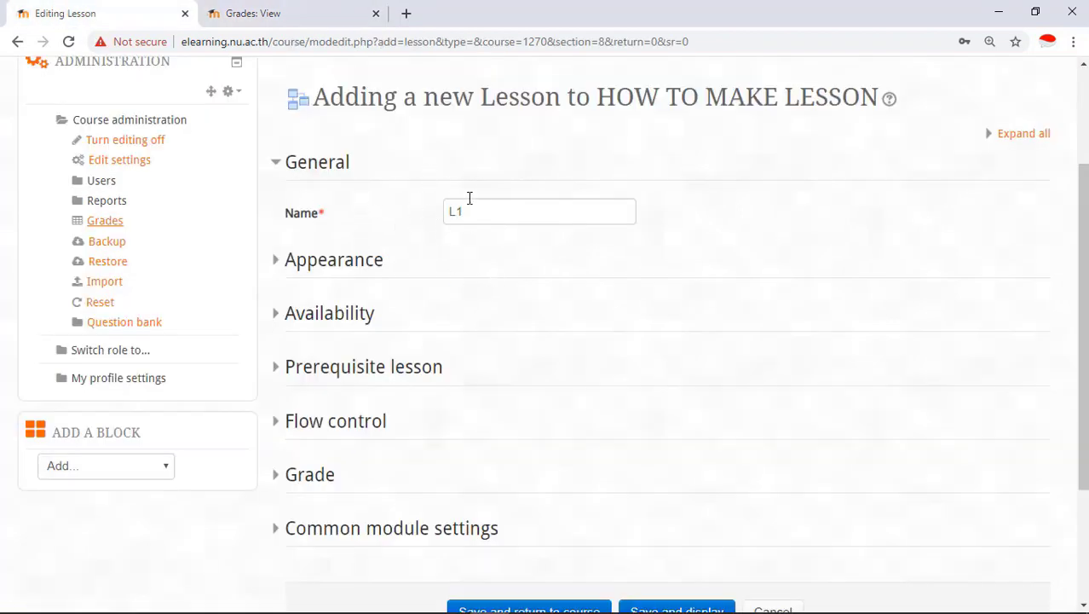
- Enable both the Available from date and the Deadline date in the lesson's Availability settings
{"action": "left_click", "coordinate": [275, 315]}
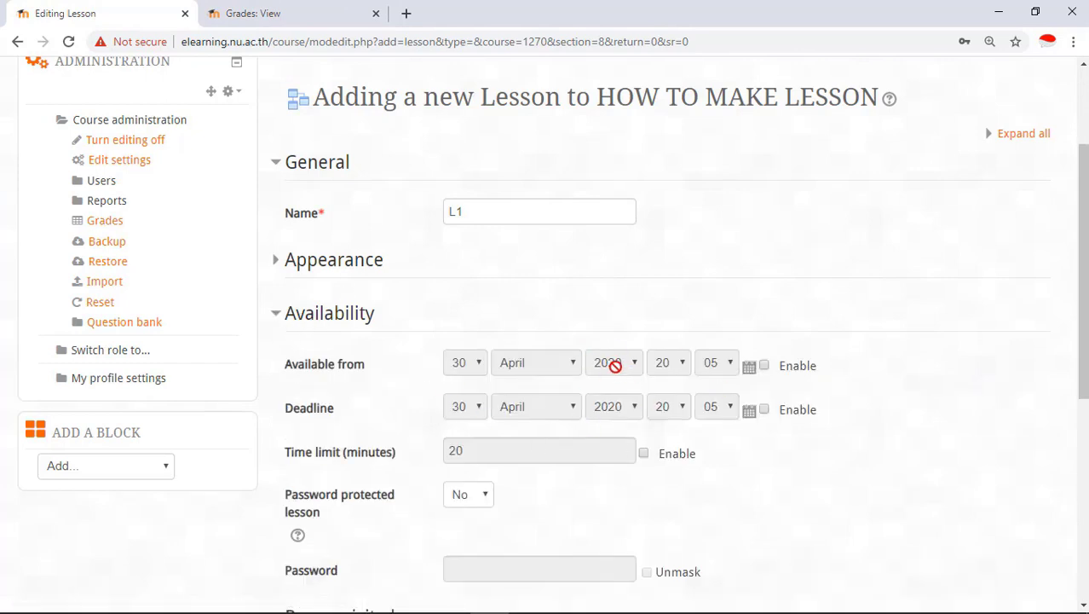
{"action": "left_click", "coordinate": [764, 366]}
{"action": "left_click", "coordinate": [764, 410]}
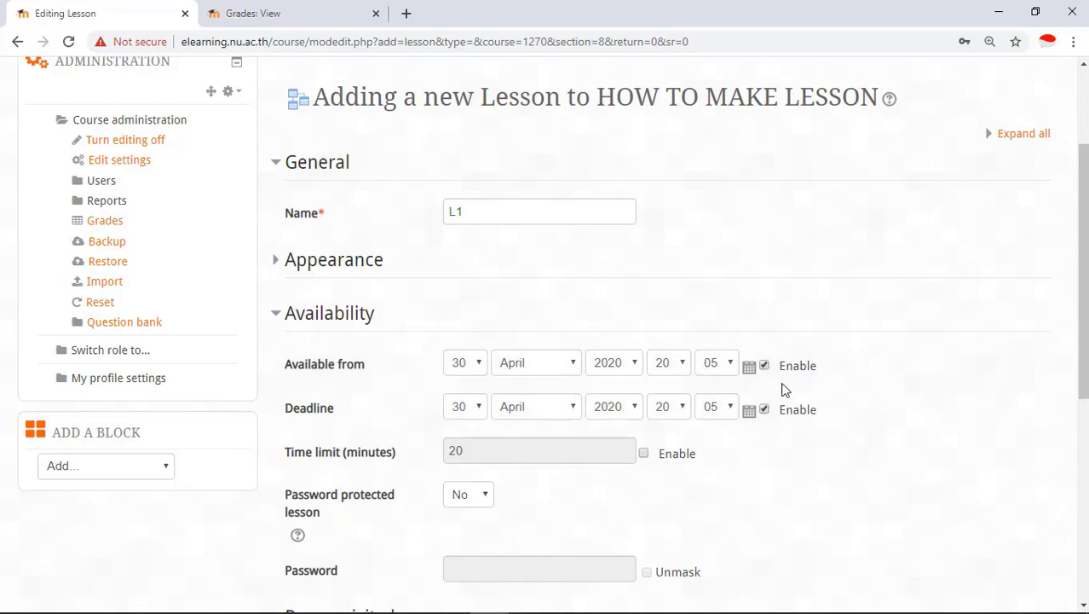
- Set the day of both the Available from date and the Deadline to 1
{"action": "scroll", "coordinate": [839, 320], "scroll_direction": "down", "scroll_amount": 1}
{"action": "scroll", "coordinate": [838, 308], "scroll_direction": "down", "scroll_amount": 1}
{"action": "scroll", "coordinate": [838, 306], "scroll_direction": "up", "scroll_amount": 1}
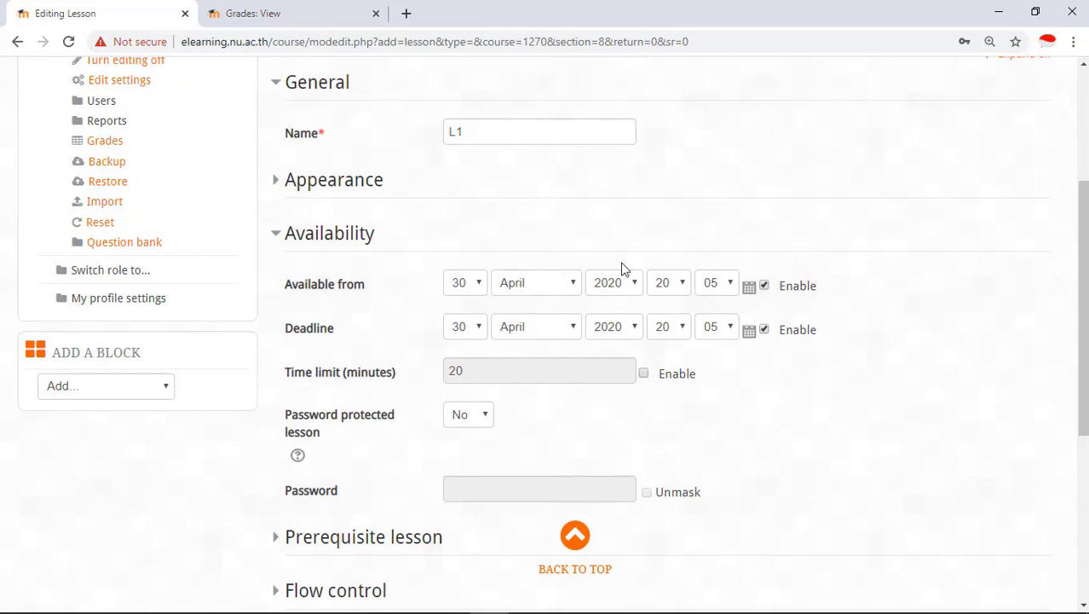
{"action": "left_click", "coordinate": [481, 288]}
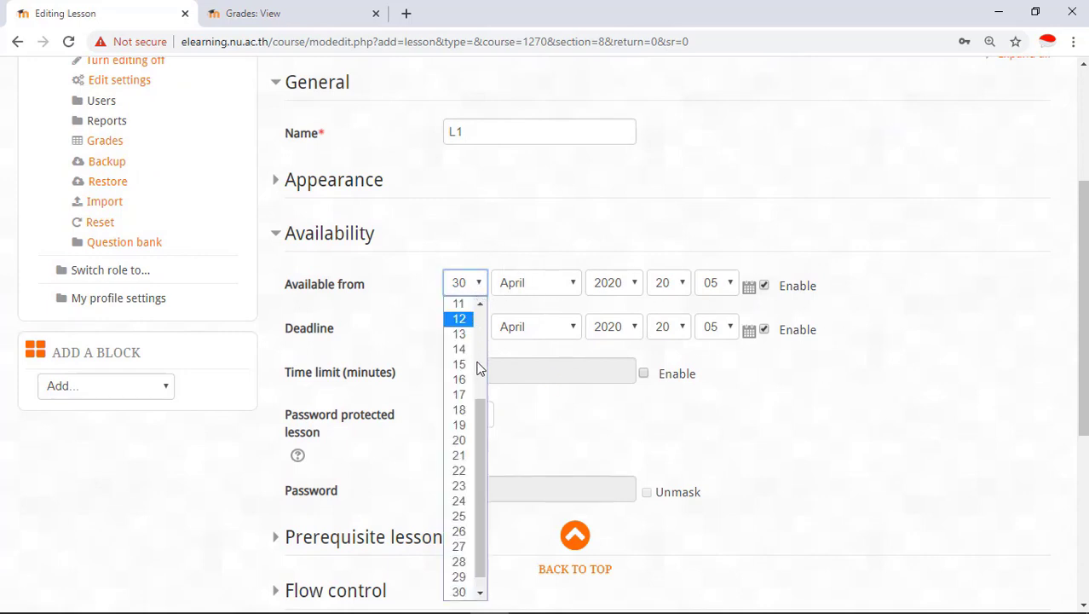
{"action": "left_click_drag", "start_coordinate": [483, 409], "coordinate": [480, 317]}
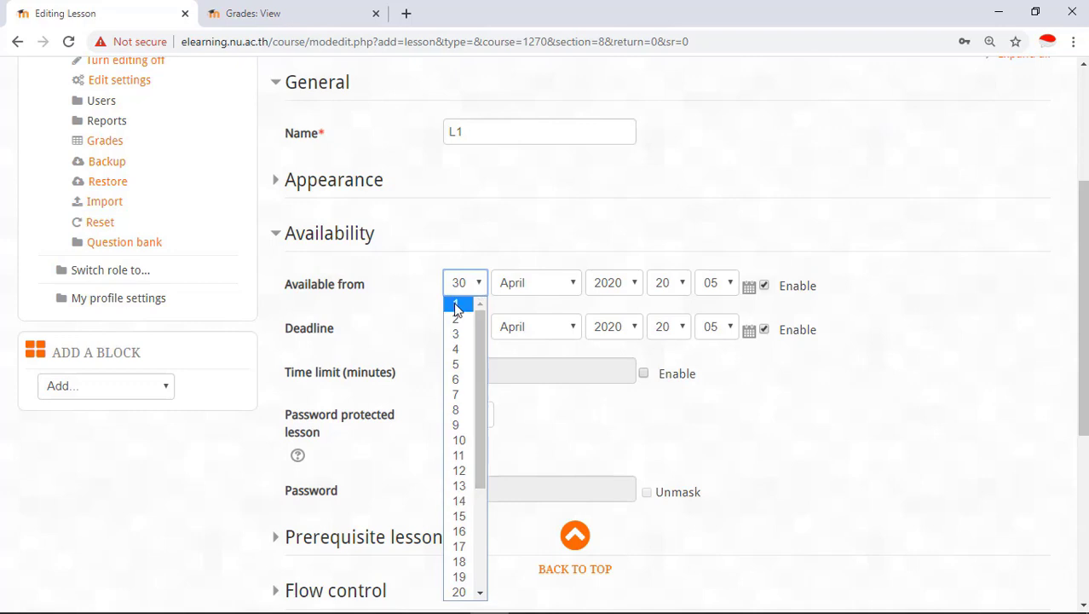
{"action": "left_click", "coordinate": [456, 307]}
{"action": "left_click", "coordinate": [477, 327]}
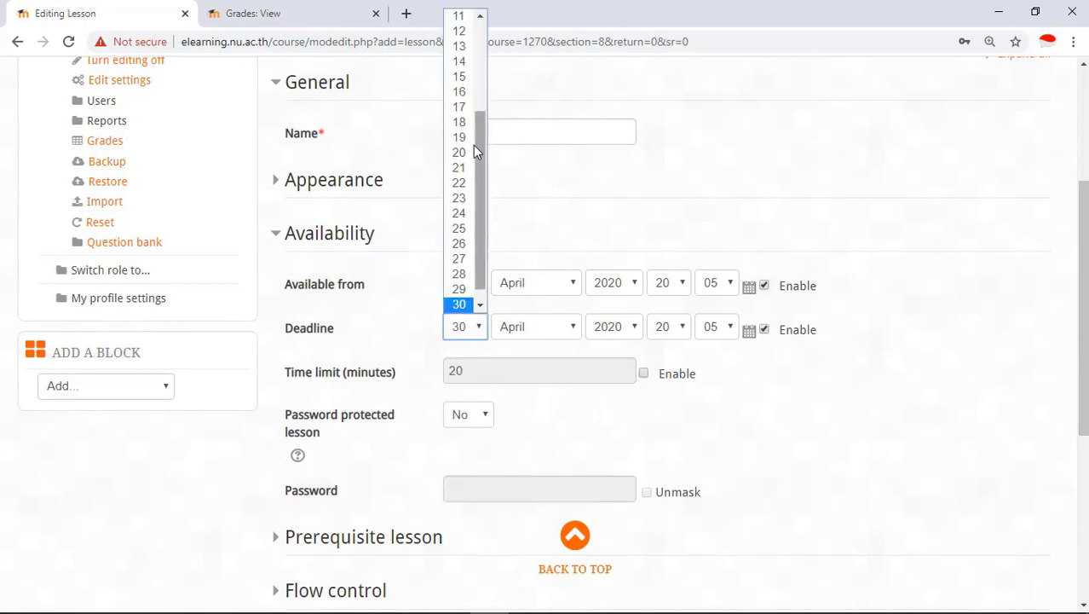
{"action": "left_click_drag", "start_coordinate": [476, 150], "coordinate": [503, 57]}
{"action": "left_click", "coordinate": [459, 14]}
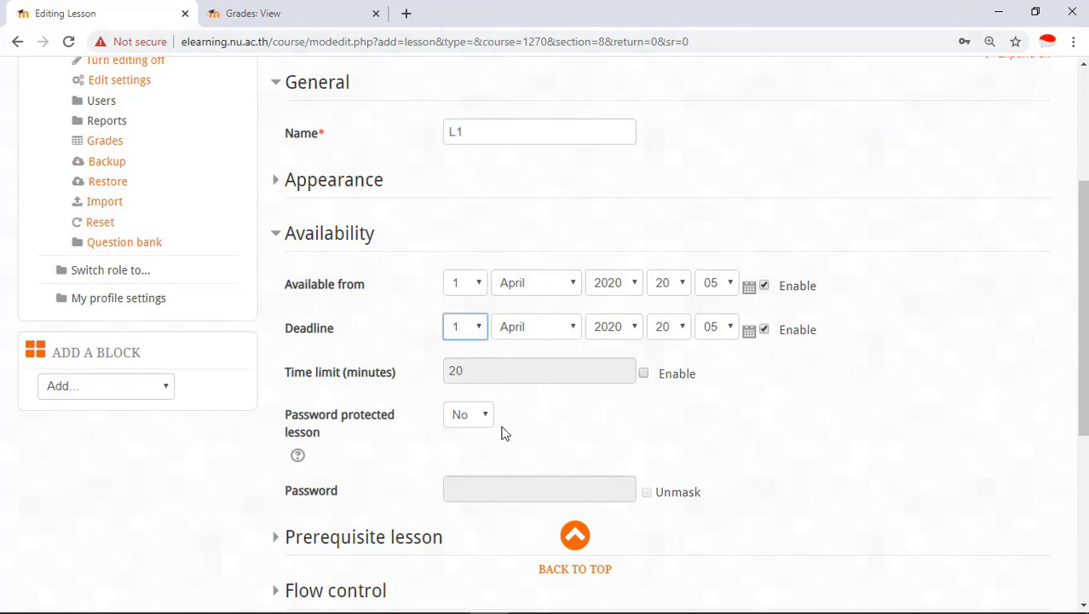
- Set the month of both availability dates to May and enable the lesson's time limit
{"action": "scroll", "coordinate": [513, 456], "scroll_direction": "down", "scroll_amount": 2}
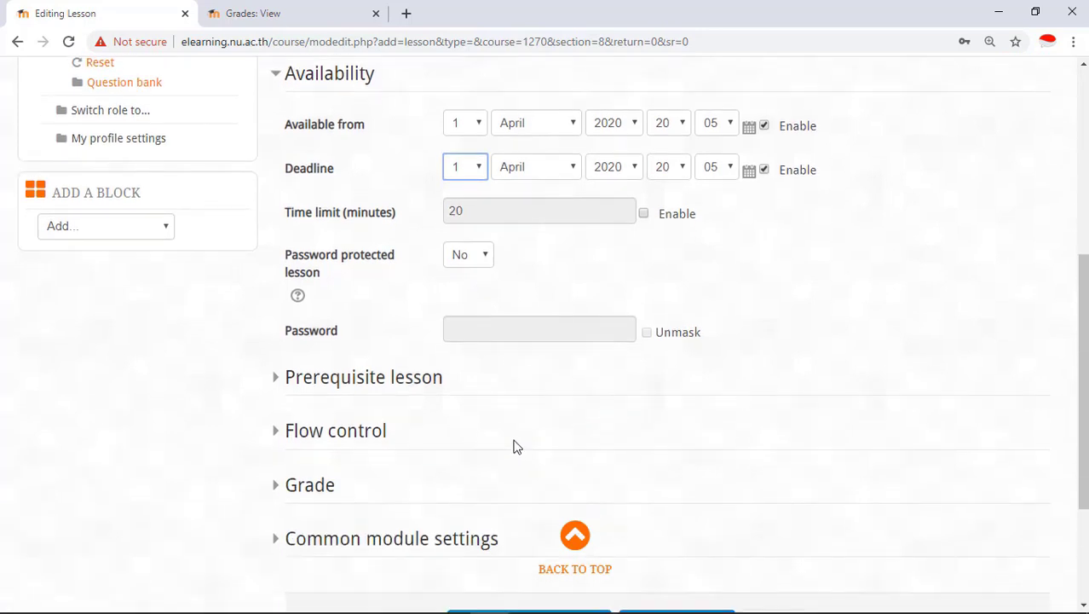
{"action": "left_click", "coordinate": [574, 125]}
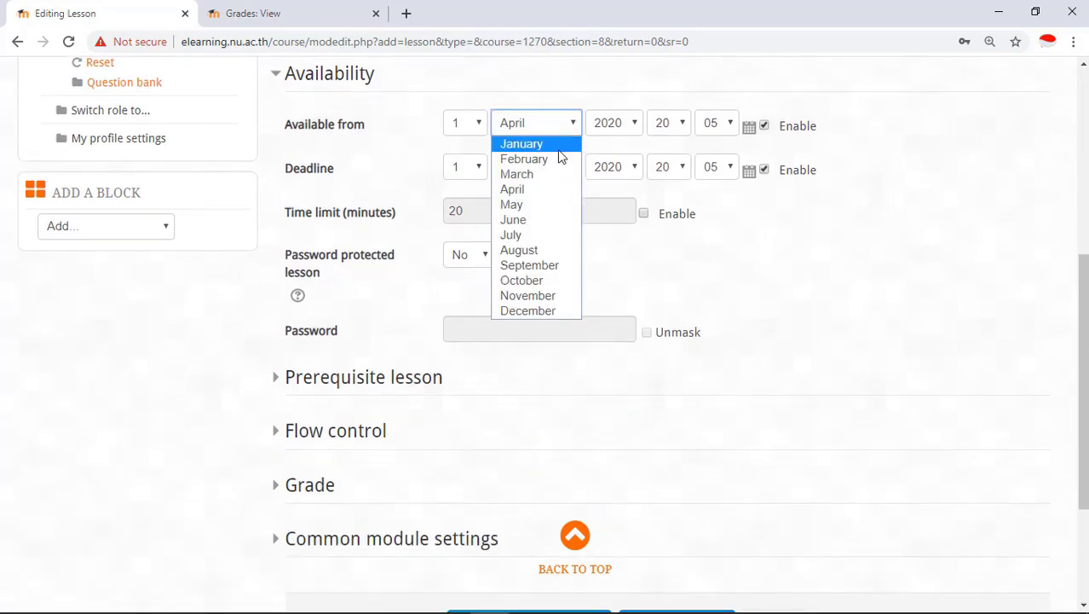
{"action": "left_click", "coordinate": [542, 205]}
{"action": "left_click", "coordinate": [566, 168]}
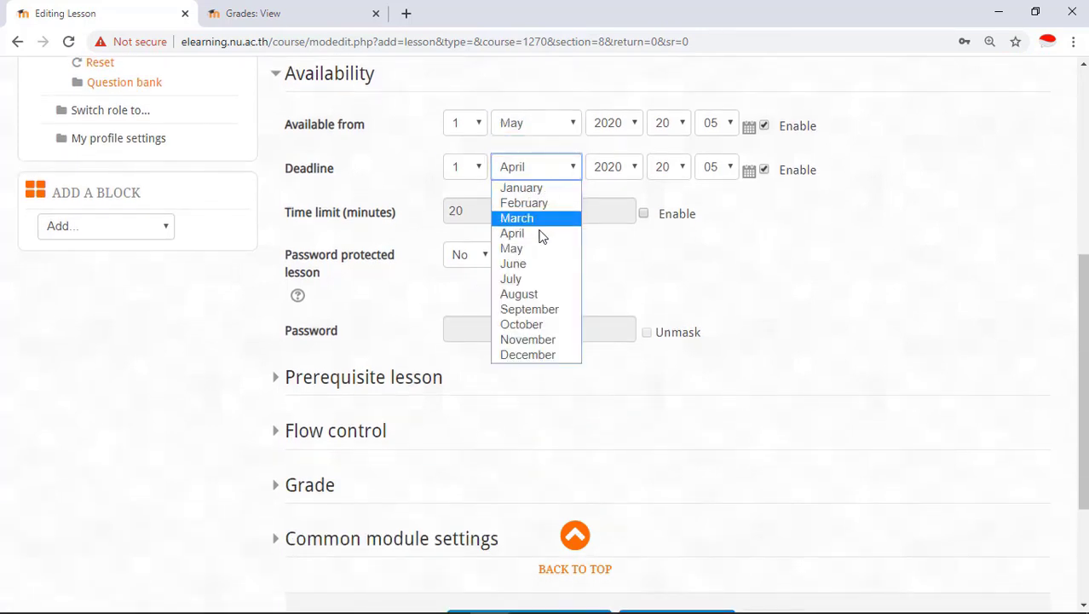
{"action": "left_click", "coordinate": [538, 249]}
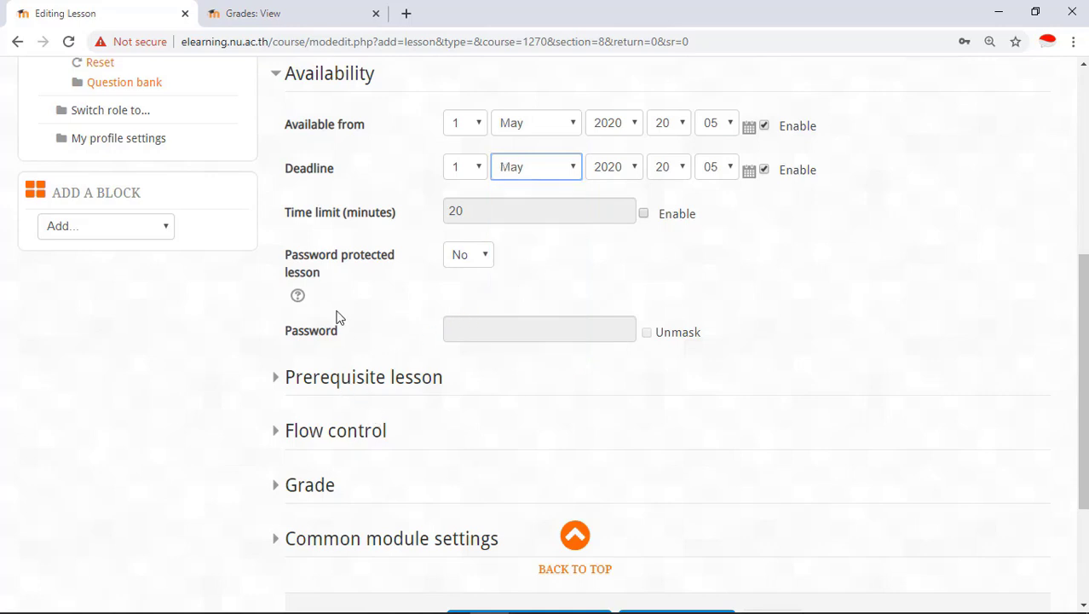
{"action": "left_click", "coordinate": [643, 213]}
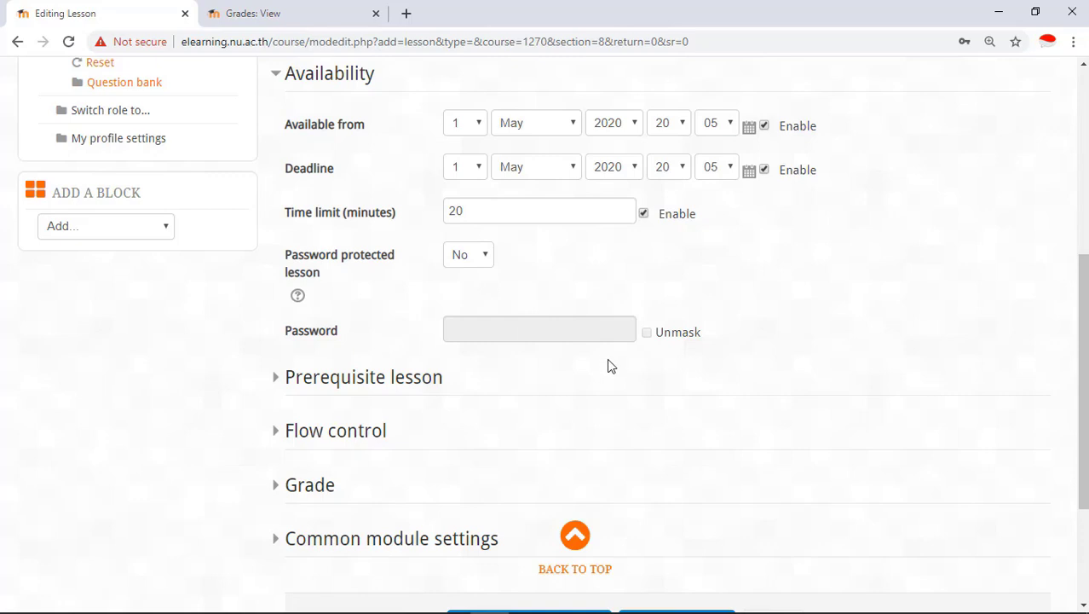
- Review the lesson's password, Prerequisite lesson and Flow control settings, leaving the expandable sections collapsed again
{"action": "scroll", "coordinate": [610, 366], "scroll_direction": "down", "scroll_amount": 1}
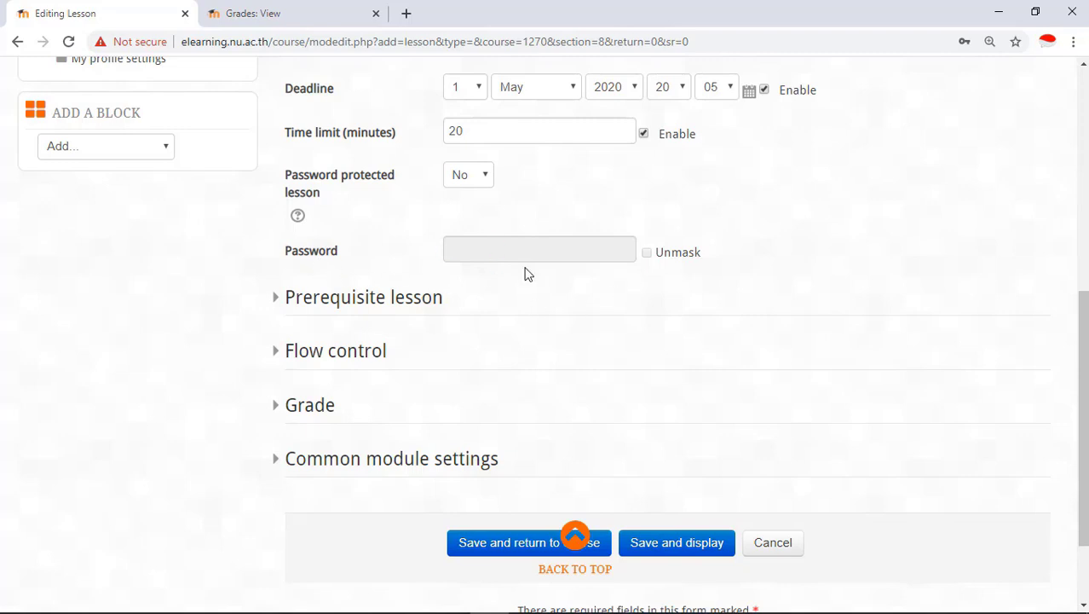
{"action": "scroll", "coordinate": [512, 278], "scroll_direction": "down", "scroll_amount": 1}
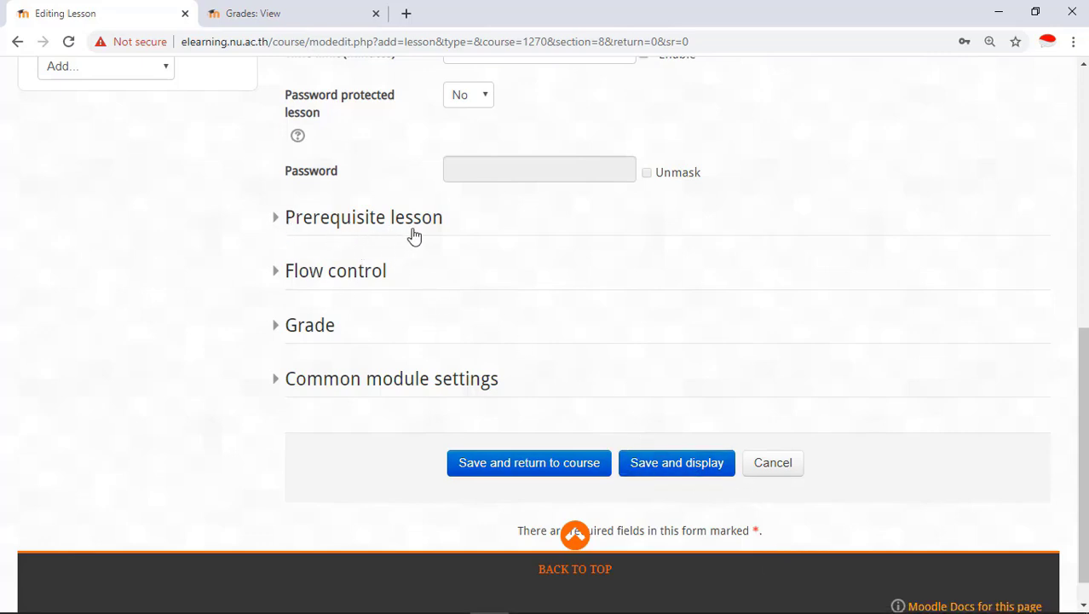
{"action": "left_click", "coordinate": [281, 226]}
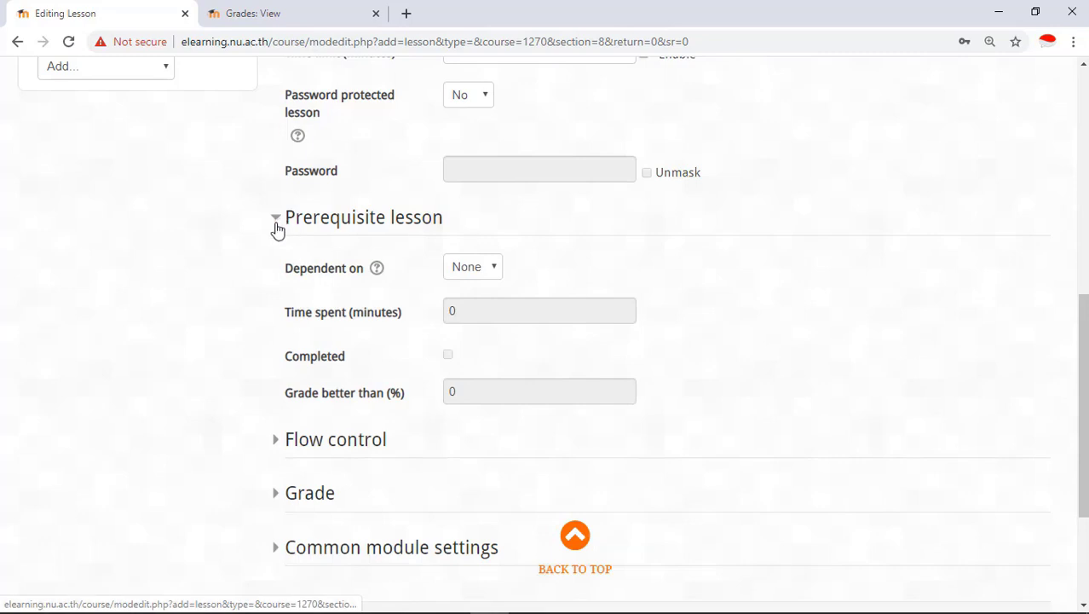
{"action": "left_click", "coordinate": [278, 223]}
{"action": "scroll", "coordinate": [324, 256], "scroll_direction": "down", "scroll_amount": 1}
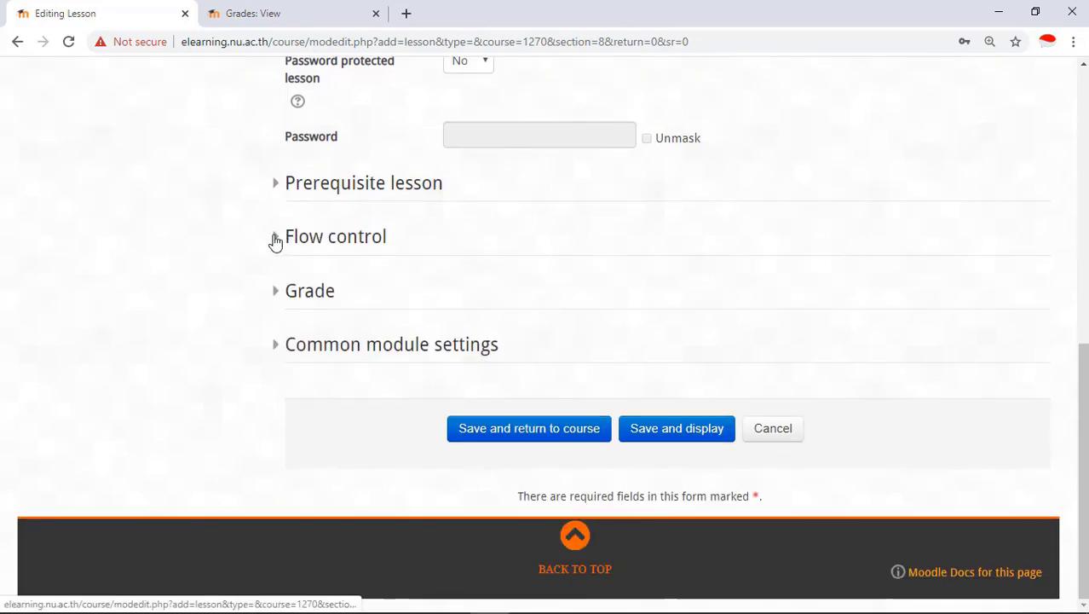
{"action": "left_click", "coordinate": [275, 239]}
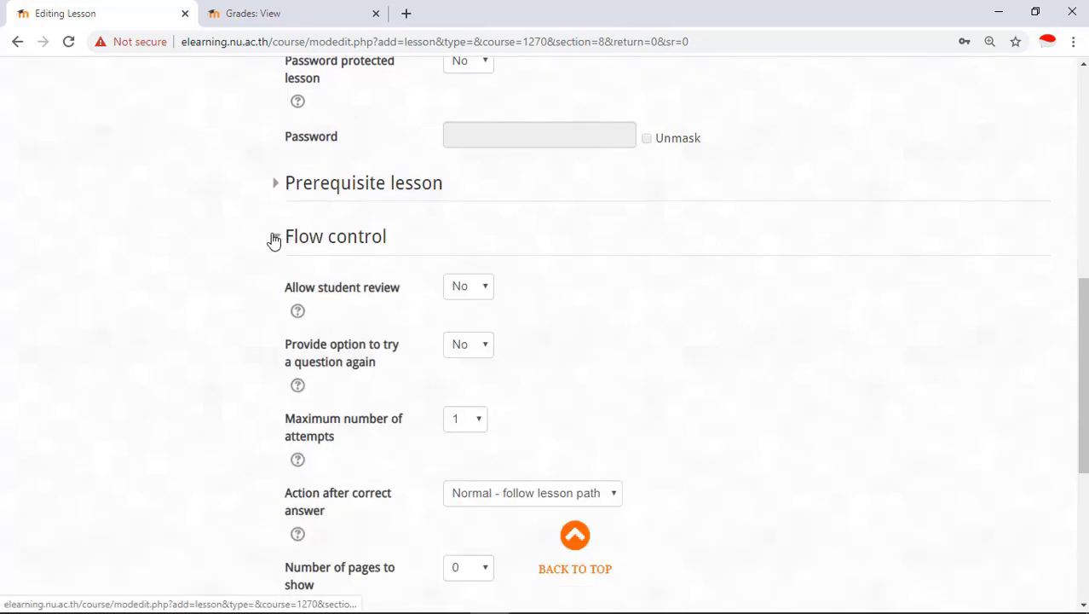
{"action": "left_click", "coordinate": [276, 237]}
- Check the lesson's Grade settings, keep the grade at 100, and save and display the lesson
{"action": "left_click", "coordinate": [274, 295]}
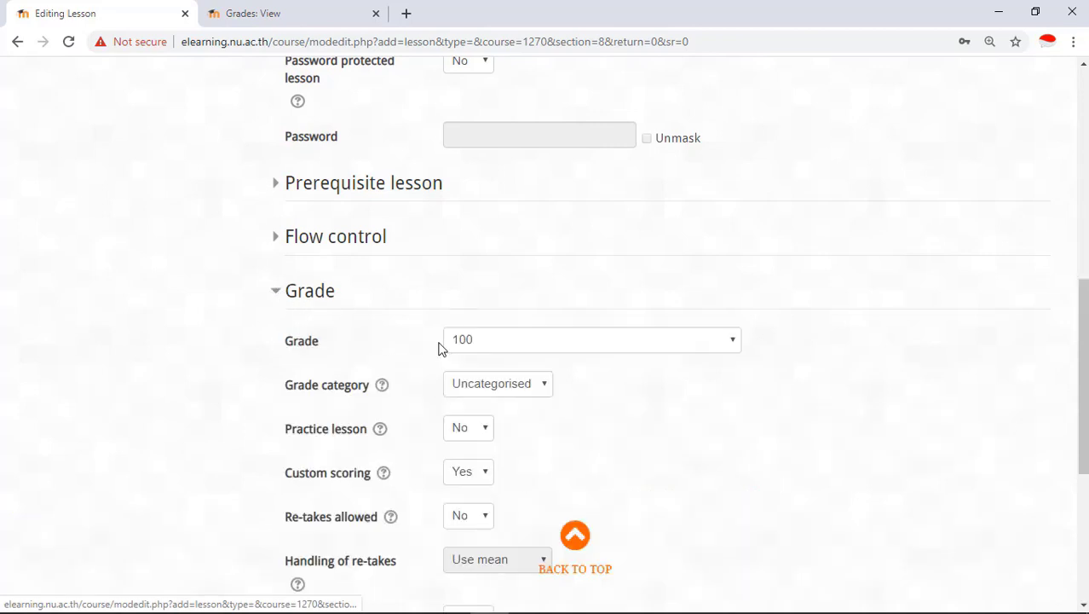
{"action": "left_click", "coordinate": [728, 344]}
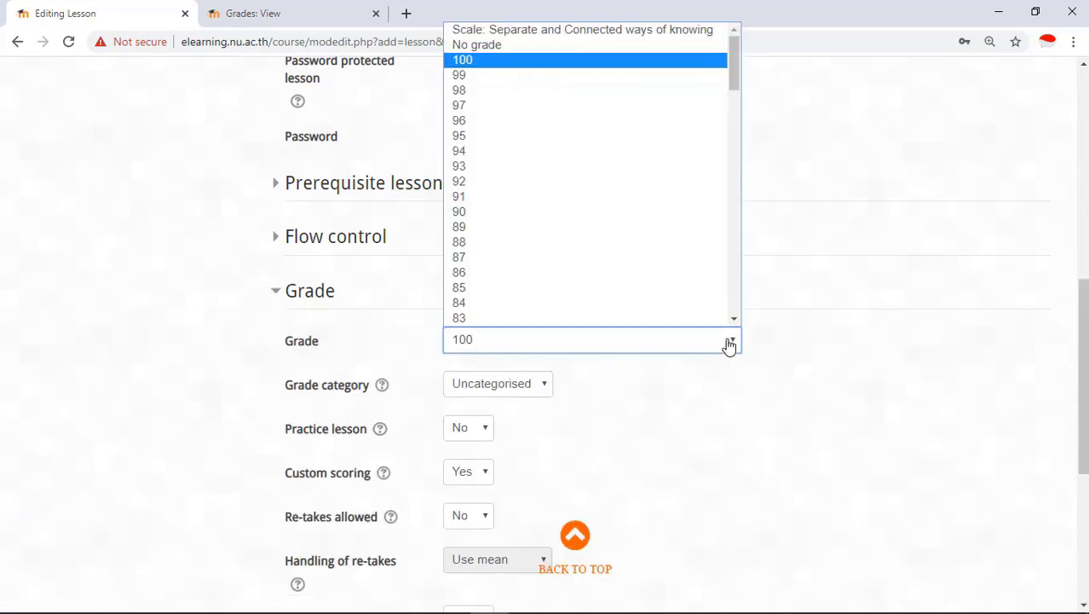
{"action": "left_click", "coordinate": [615, 36]}
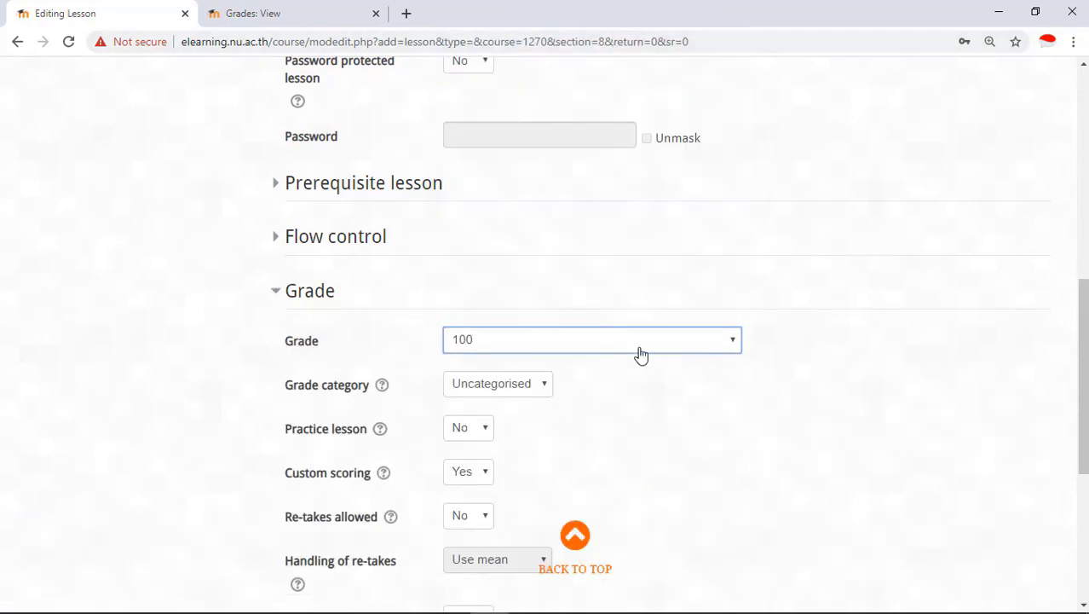
{"action": "scroll", "coordinate": [641, 354], "scroll_direction": "down", "scroll_amount": 4}
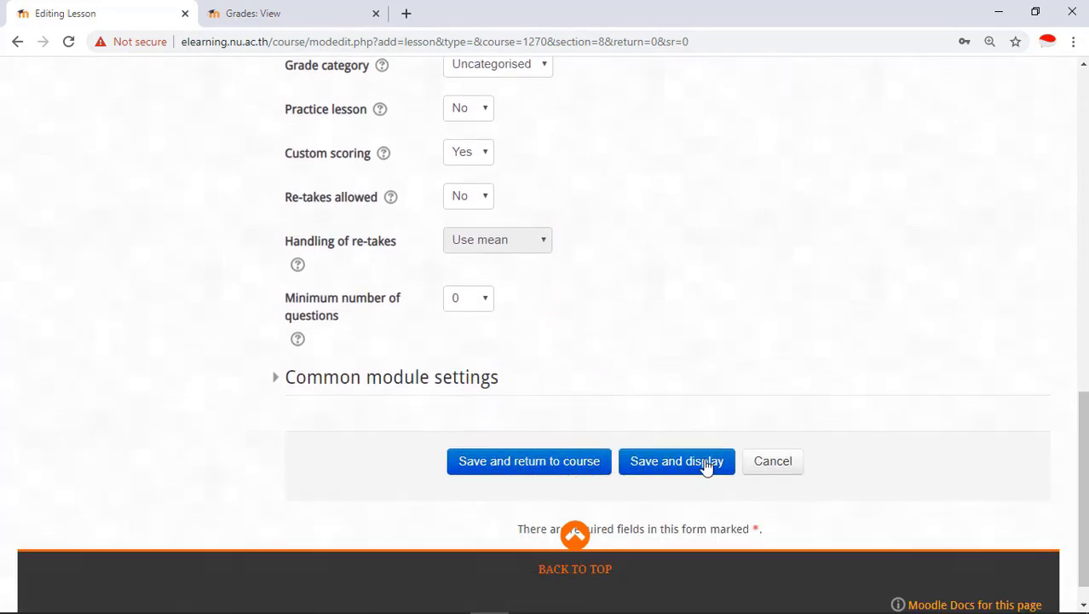
{"action": "left_click", "coordinate": [687, 470]}
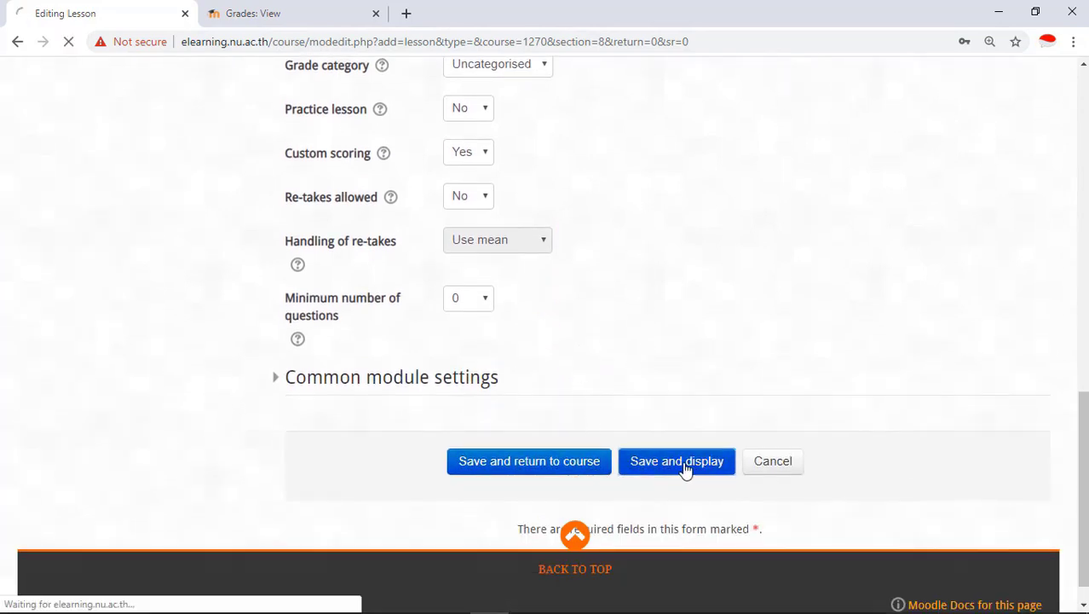
- Start adding a content page to lesson L1 and look through its form down to the Content 1 fields
{"action": "scroll", "coordinate": [686, 444], "scroll_direction": "down", "scroll_amount": 1}
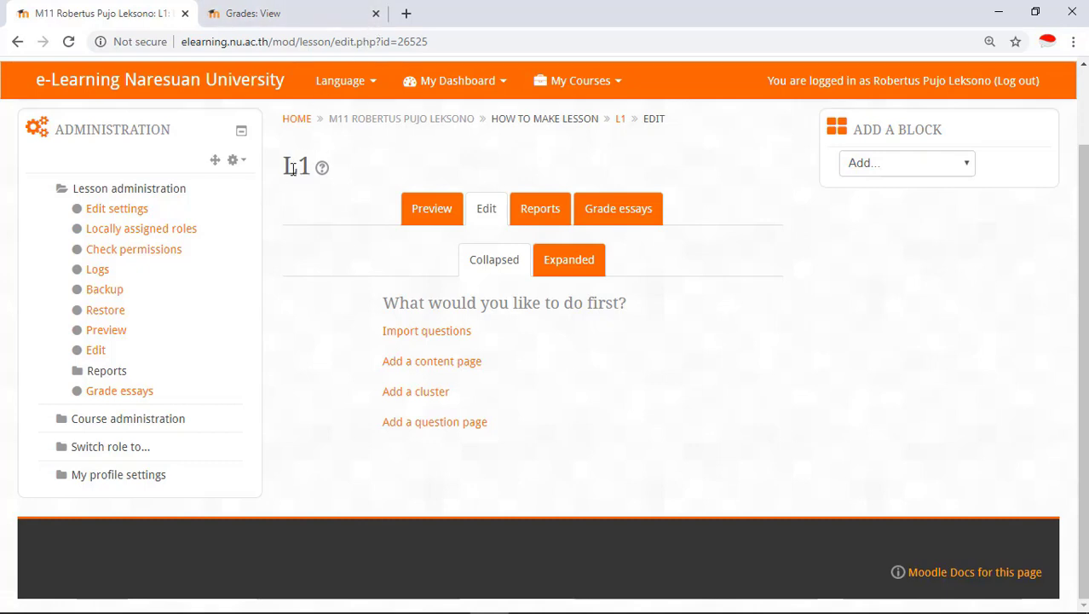
{"action": "left_click", "coordinate": [433, 368]}
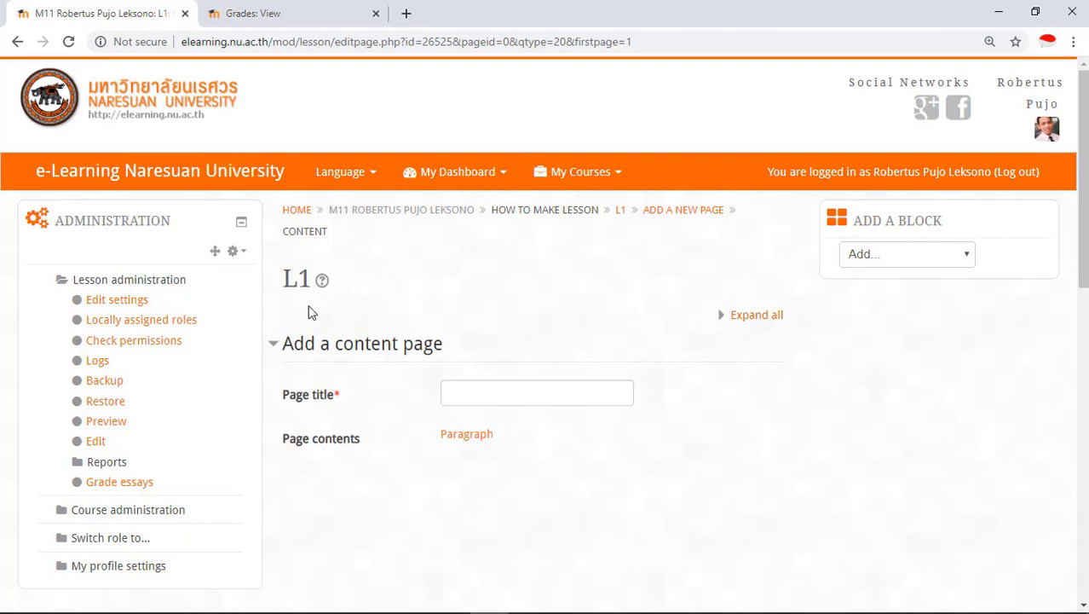
{"action": "scroll", "coordinate": [526, 340], "scroll_direction": "down", "scroll_amount": 2}
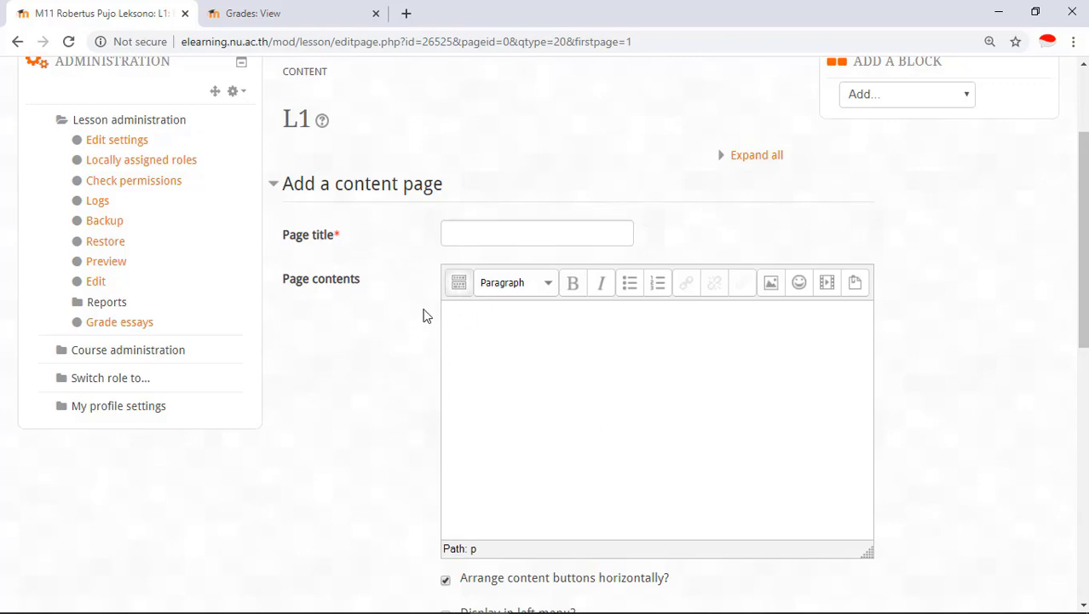
{"action": "scroll", "coordinate": [474, 333], "scroll_direction": "down", "scroll_amount": 1}
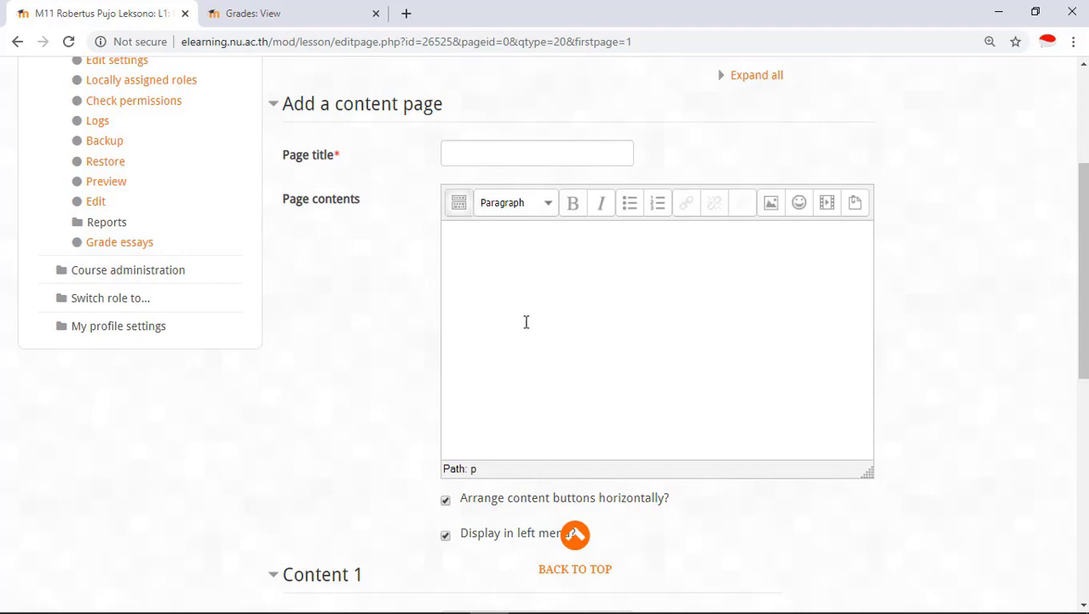
{"action": "scroll", "coordinate": [526, 322], "scroll_direction": "down", "scroll_amount": 2}
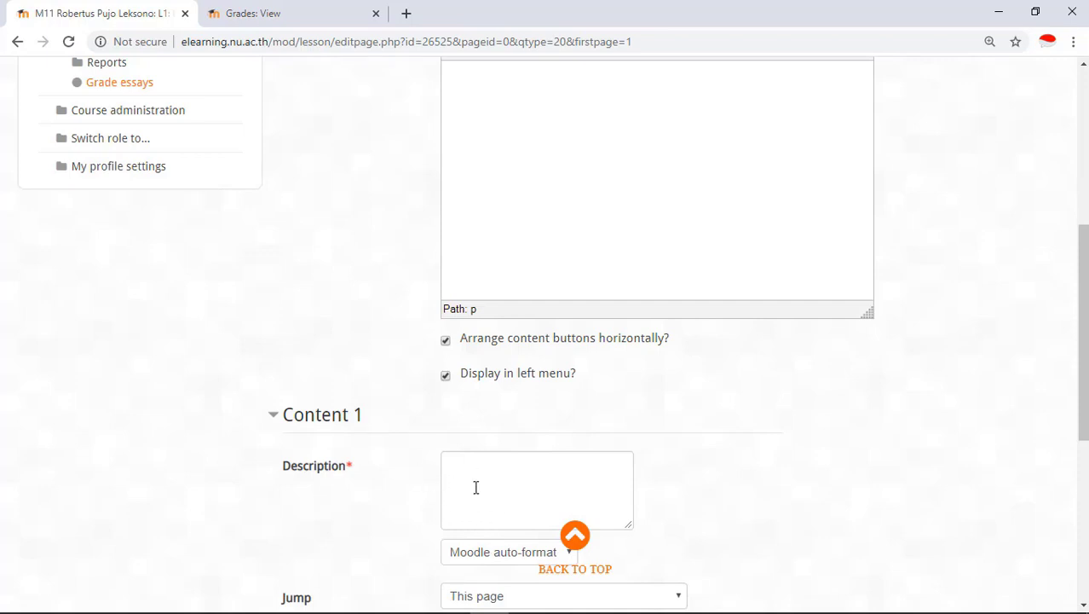
- Open the Lesson 1_Menulis Berita PDF from the Writing 1 folder in File Explorer, and return to the content page form in Chrome
{"action": "scroll", "coordinate": [470, 468], "scroll_direction": "up", "scroll_amount": 2}
{"action": "scroll", "coordinate": [511, 421], "scroll_direction": "down", "scroll_amount": 2}
{"action": "scroll", "coordinate": [452, 255], "scroll_direction": "up", "scroll_amount": 2}
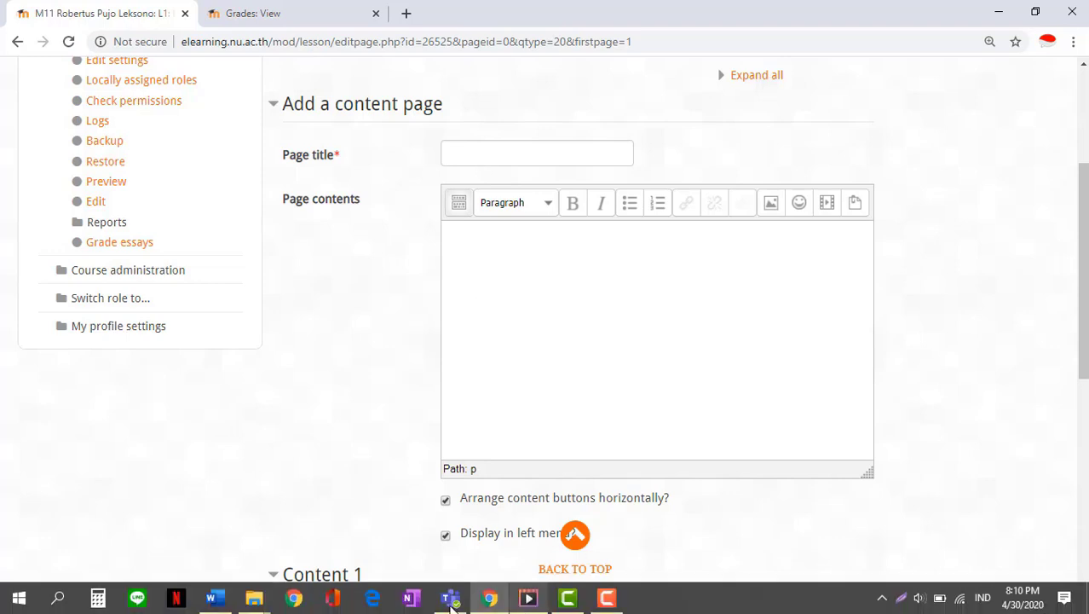
{"action": "mouse_move", "coordinate": [253, 603]}
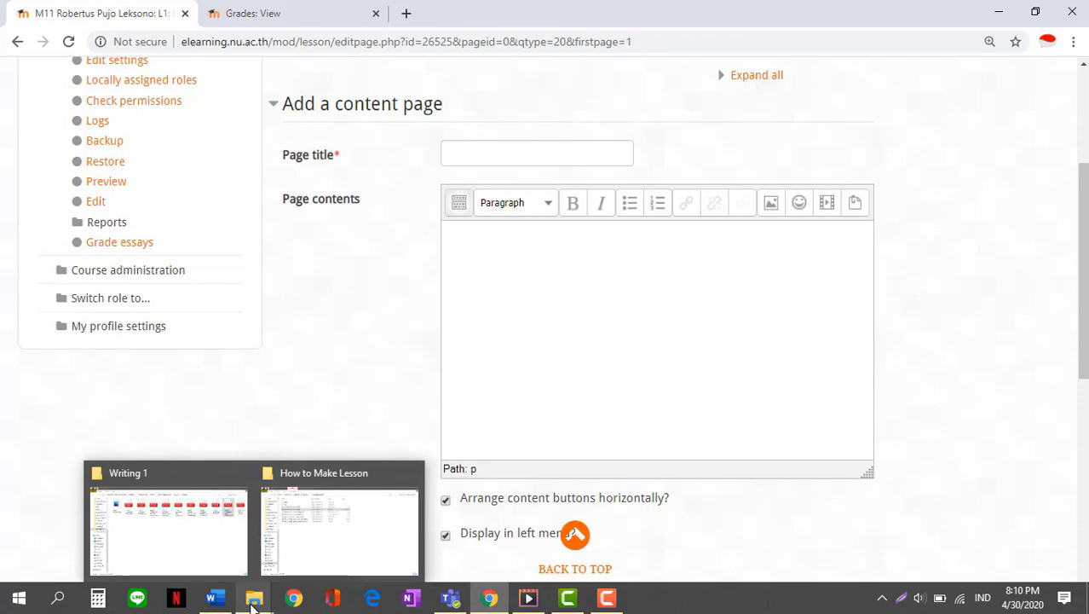
{"action": "left_click", "coordinate": [226, 564]}
{"action": "double_click", "coordinate": [280, 143]}
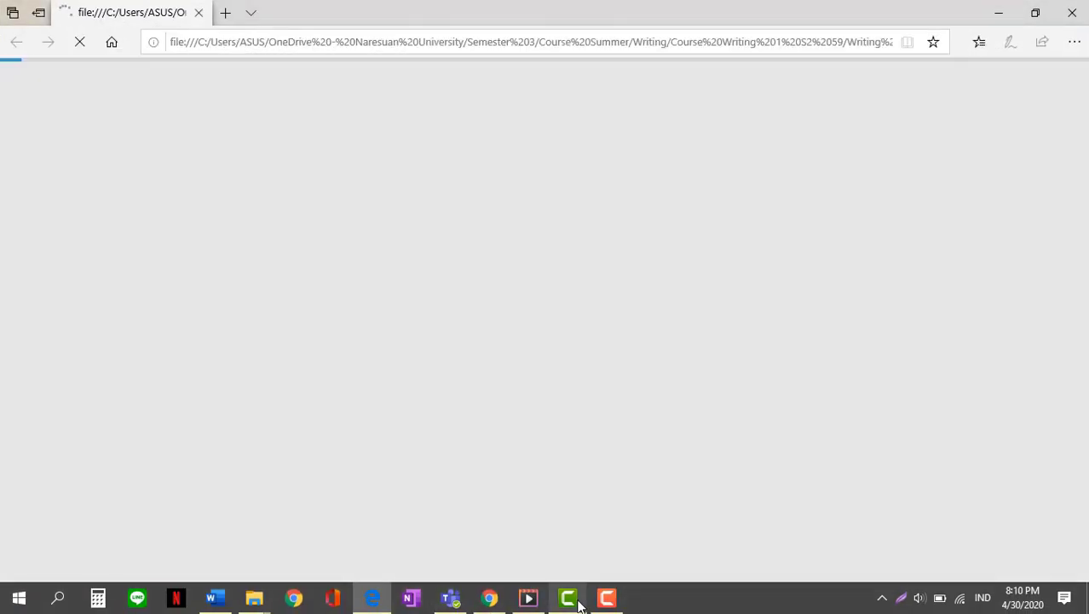
{"action": "mouse_move", "coordinate": [578, 605]}
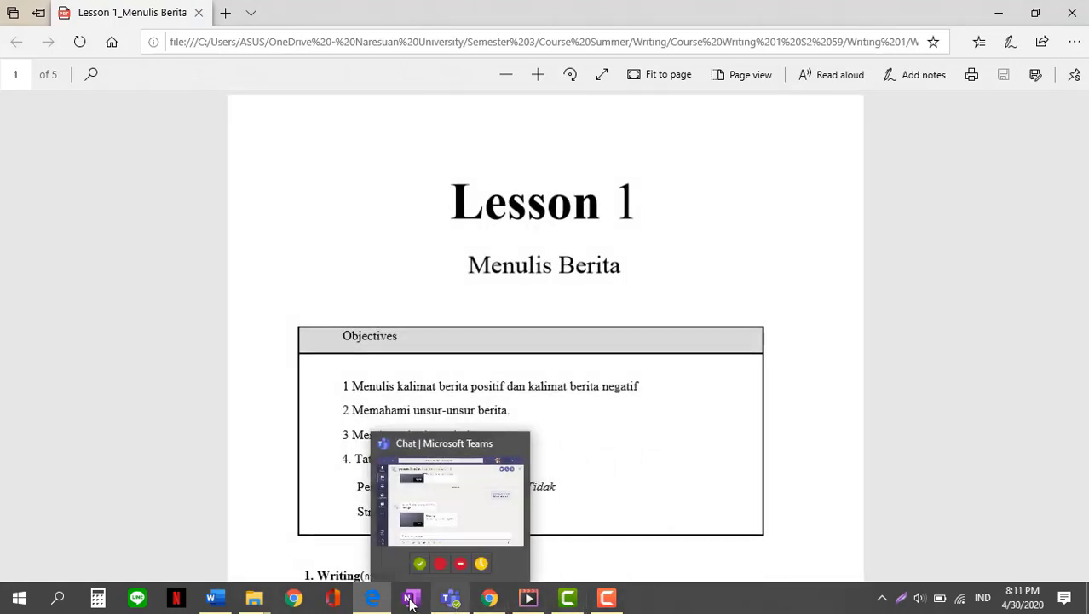
{"action": "left_click", "coordinate": [490, 598]}
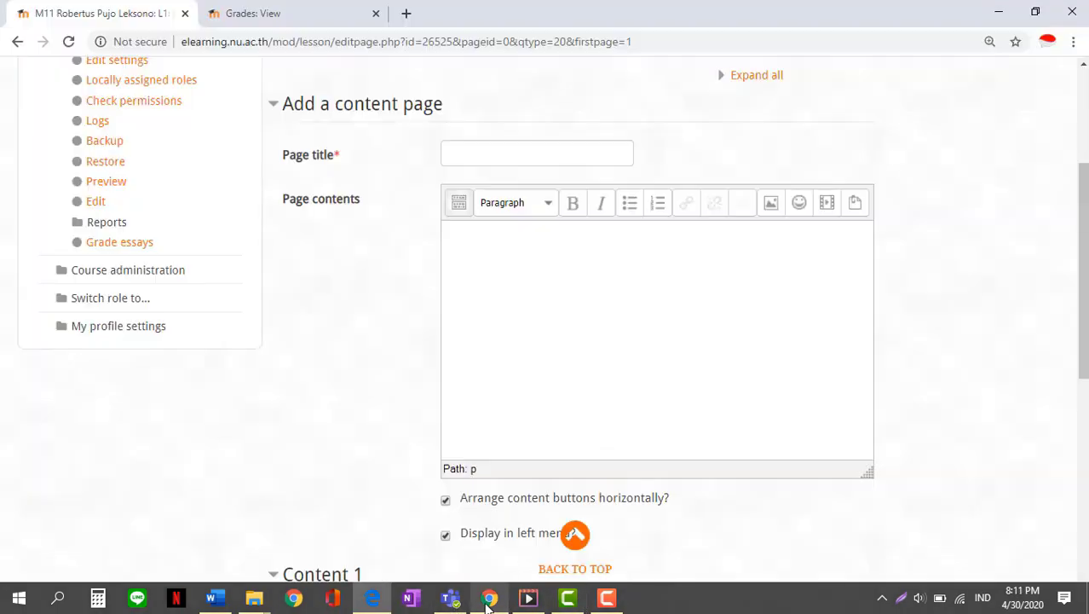
{"action": "left_click", "coordinate": [464, 155]}
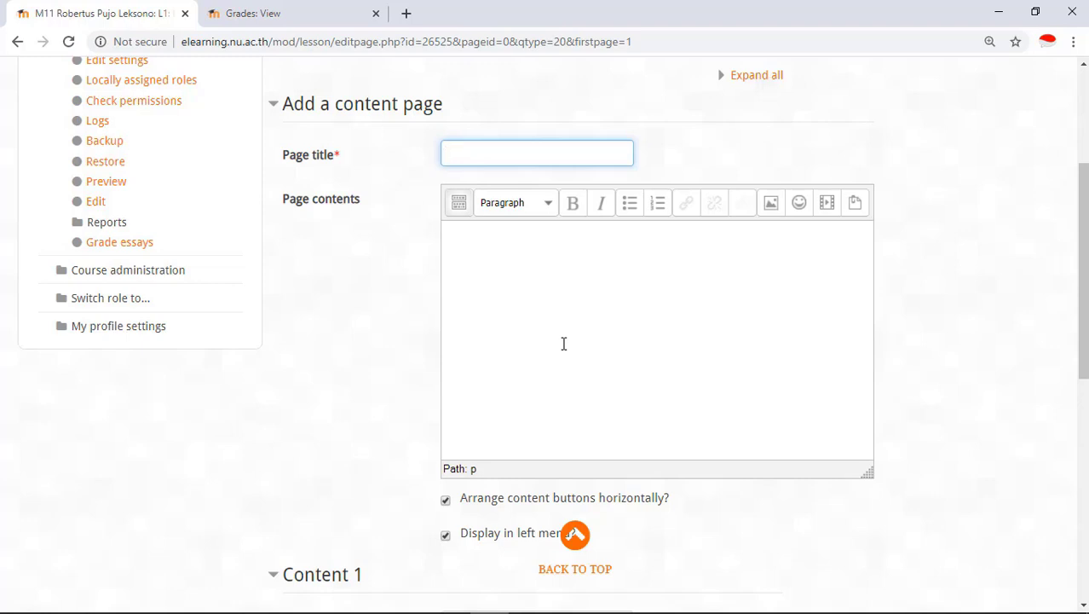
{"action": "scroll", "coordinate": [564, 343], "scroll_direction": "up", "scroll_amount": 1}
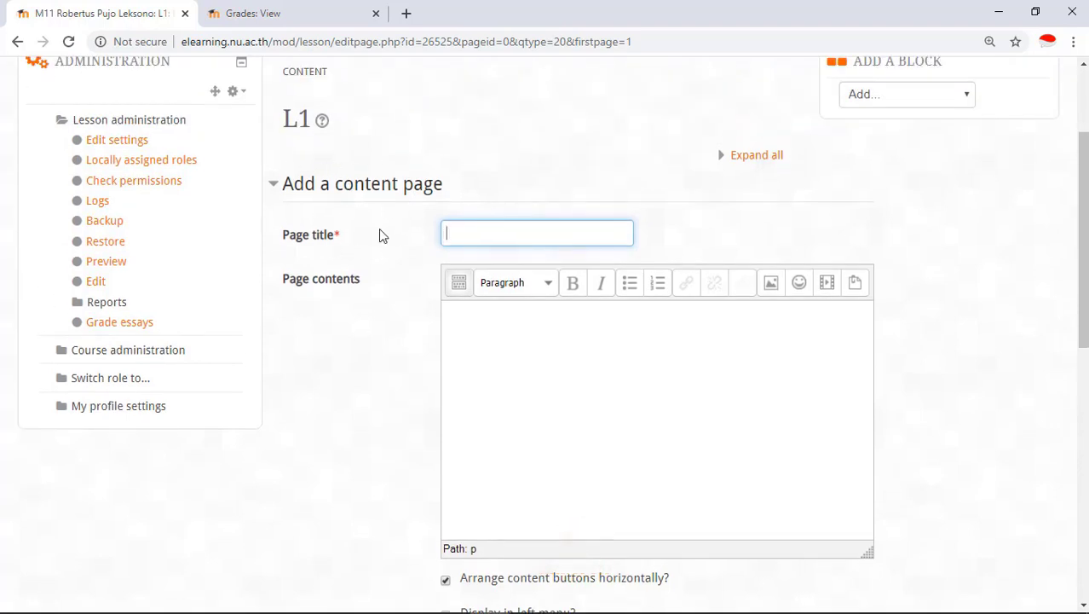
- Copy the section 1.1 heading "Menulis kalimat positif dan kalimat negatif." from the PDF in Edge into the content page's title in Chrome
{"action": "mouse_move", "coordinate": [478, 607]}
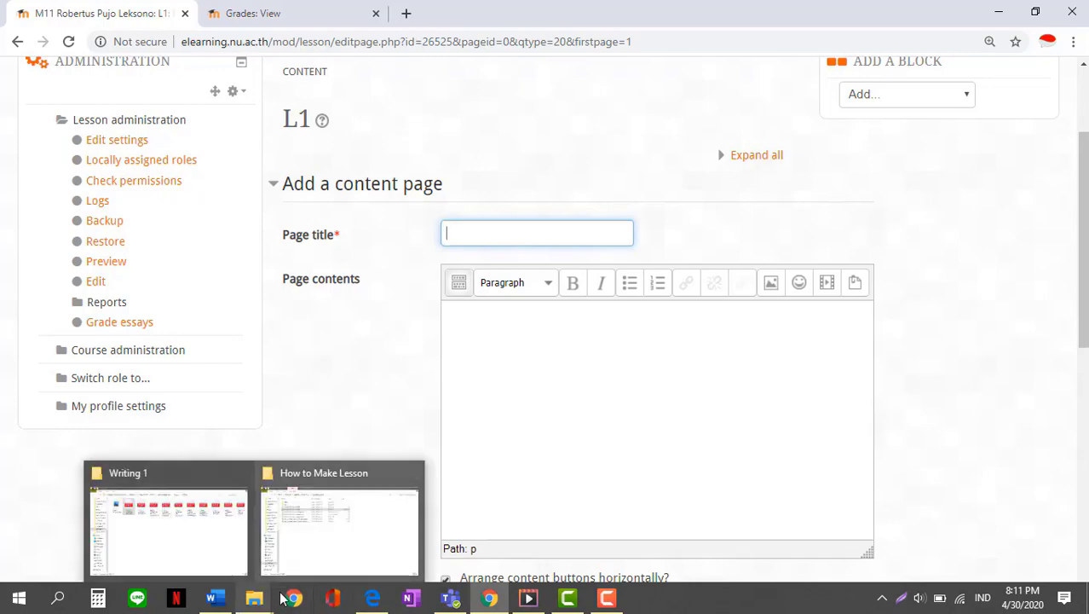
{"action": "left_click", "coordinate": [373, 598]}
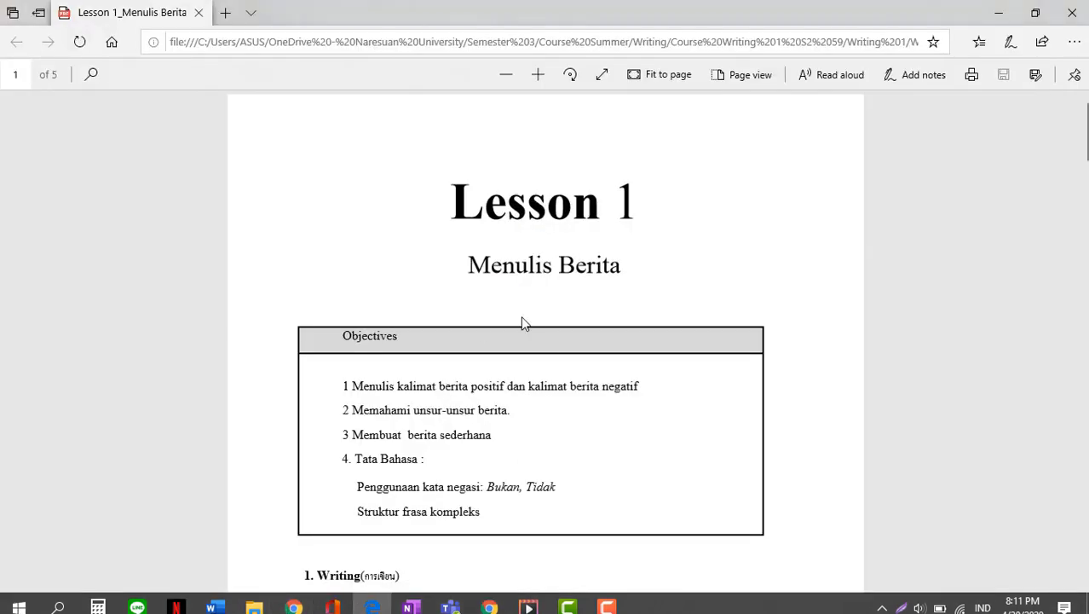
{"action": "scroll", "coordinate": [441, 402], "scroll_direction": "down", "scroll_amount": 5}
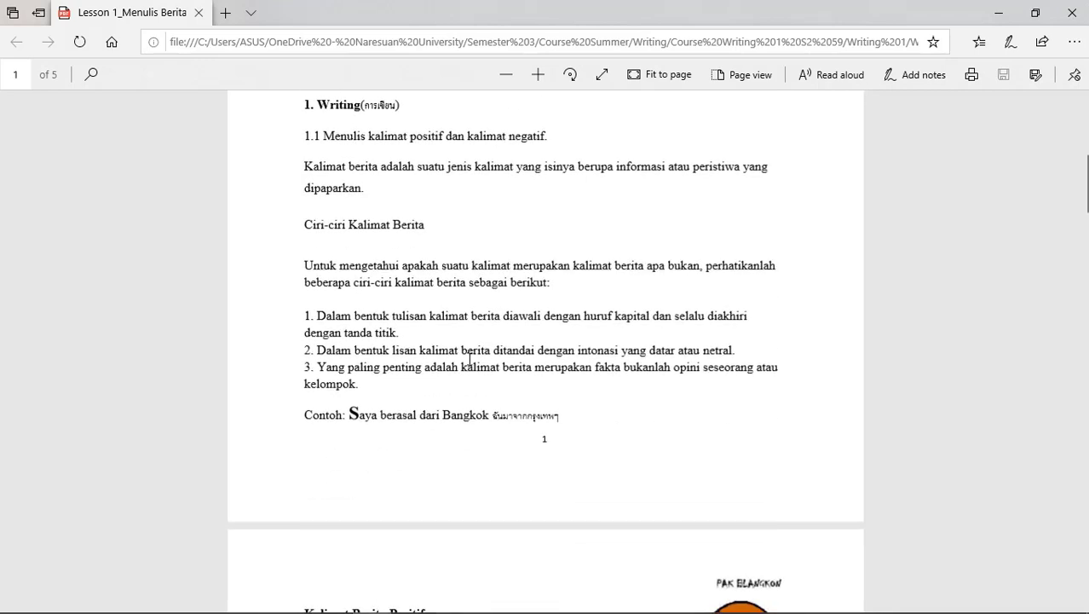
{"action": "scroll", "coordinate": [473, 323], "scroll_direction": "up", "scroll_amount": 1}
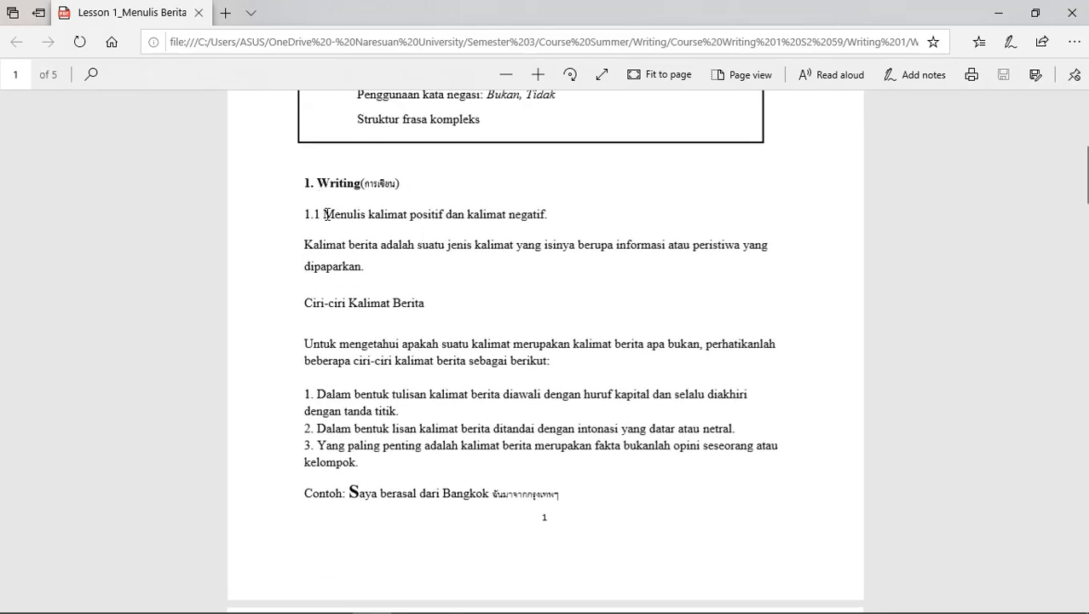
{"action": "left_click_drag", "start_coordinate": [325, 214], "coordinate": [559, 220]}
{"action": "key", "text": "ctrl+c"}
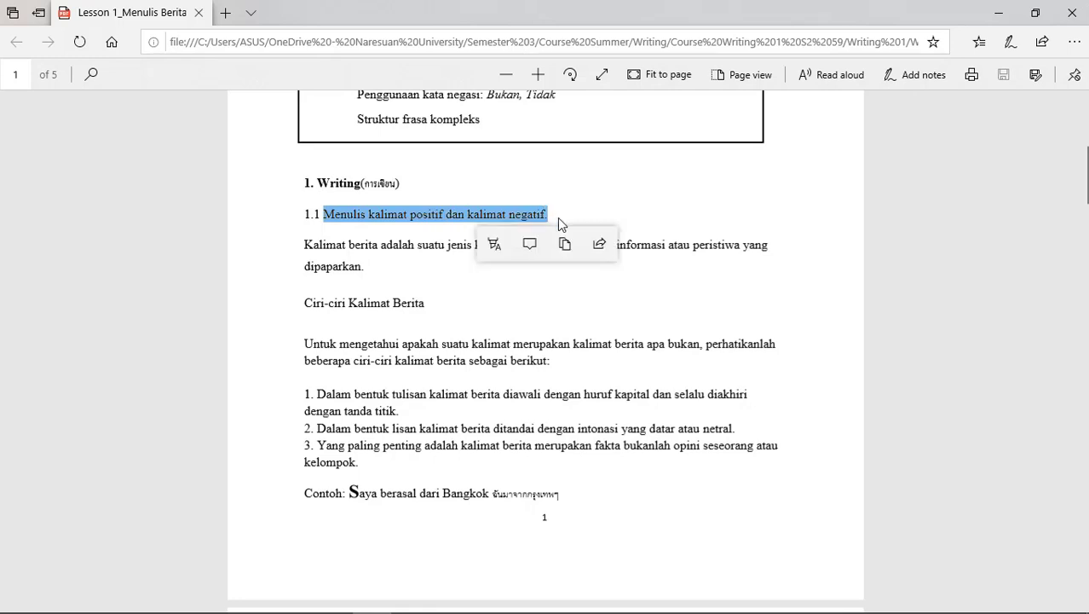
{"action": "mouse_move", "coordinate": [467, 611]}
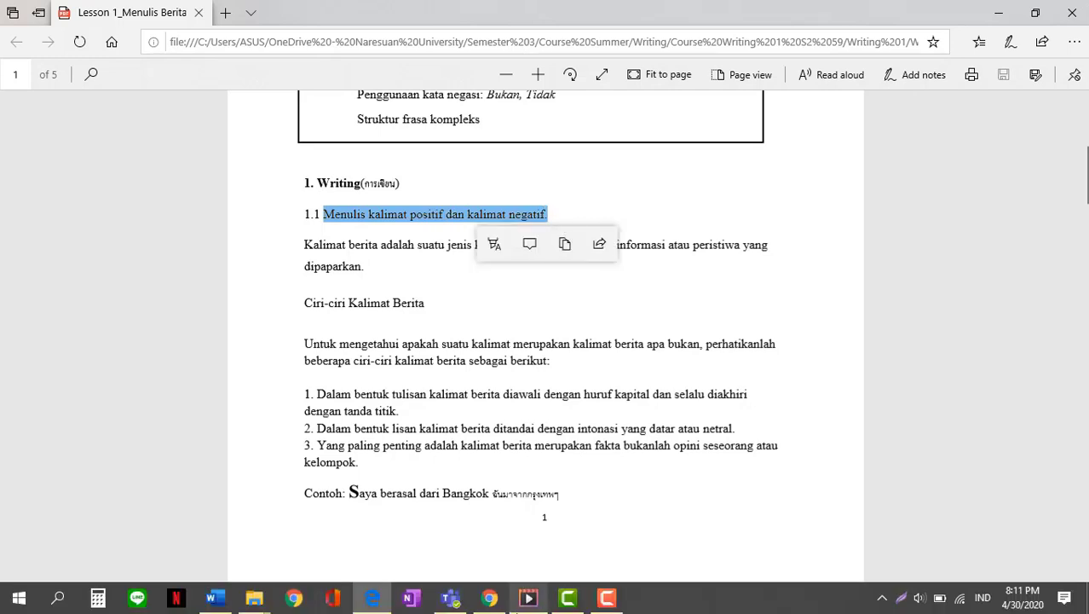
{"action": "left_click", "coordinate": [489, 598]}
{"action": "left_click", "coordinate": [482, 235]}
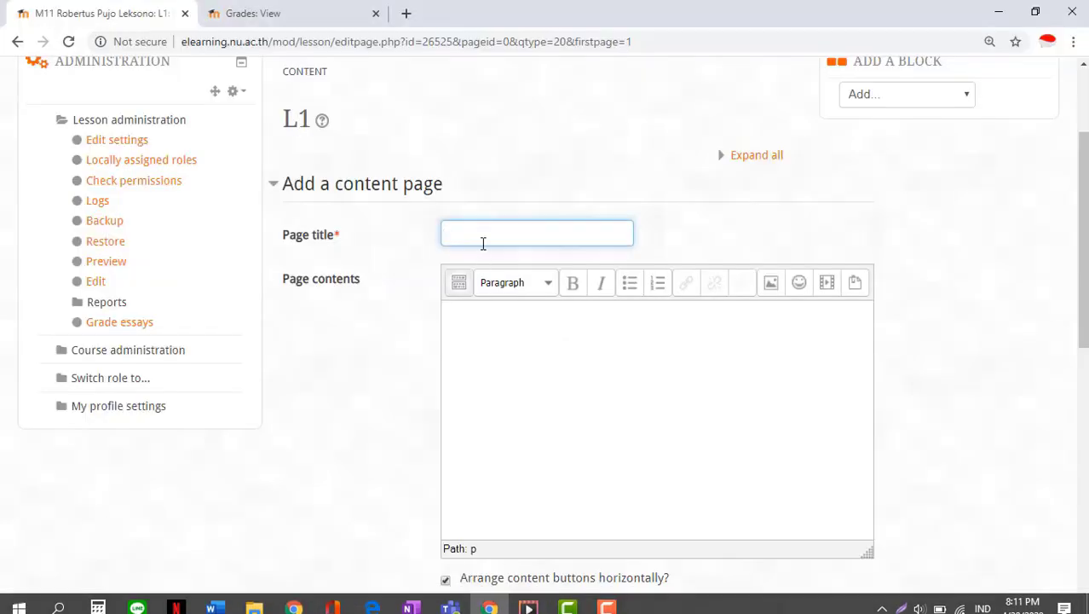
{"action": "key", "text": "ctrl+v"}
- Copy the PDF's section 1.1 text, from "Kalimat berita adalah" through the Contoh line, into the page contents in Chrome
{"action": "left_click", "coordinate": [495, 359]}
{"action": "mouse_move", "coordinate": [386, 611]}
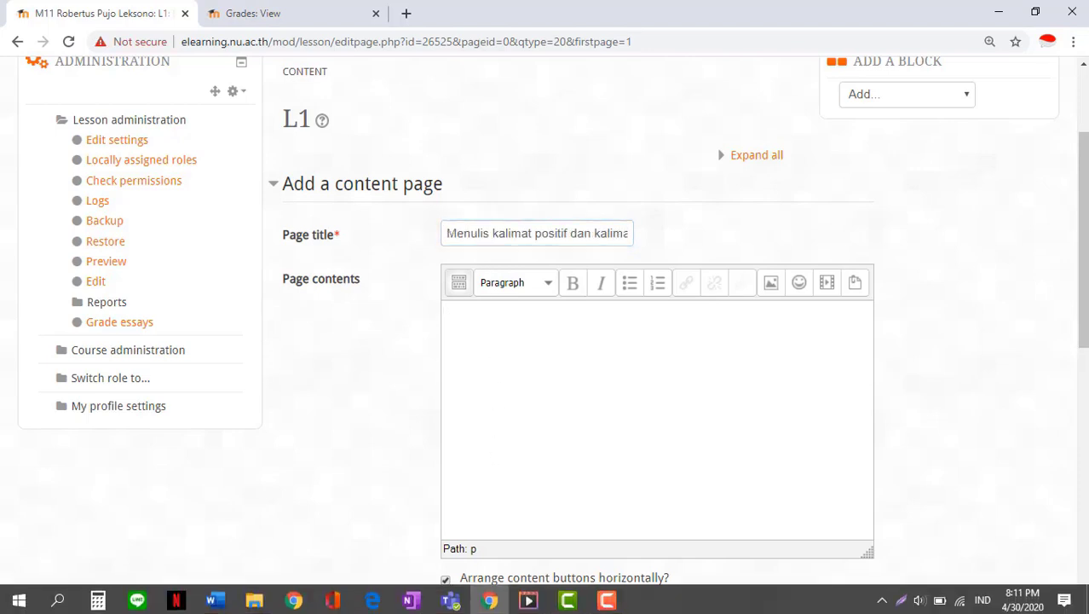
{"action": "left_click", "coordinate": [373, 598]}
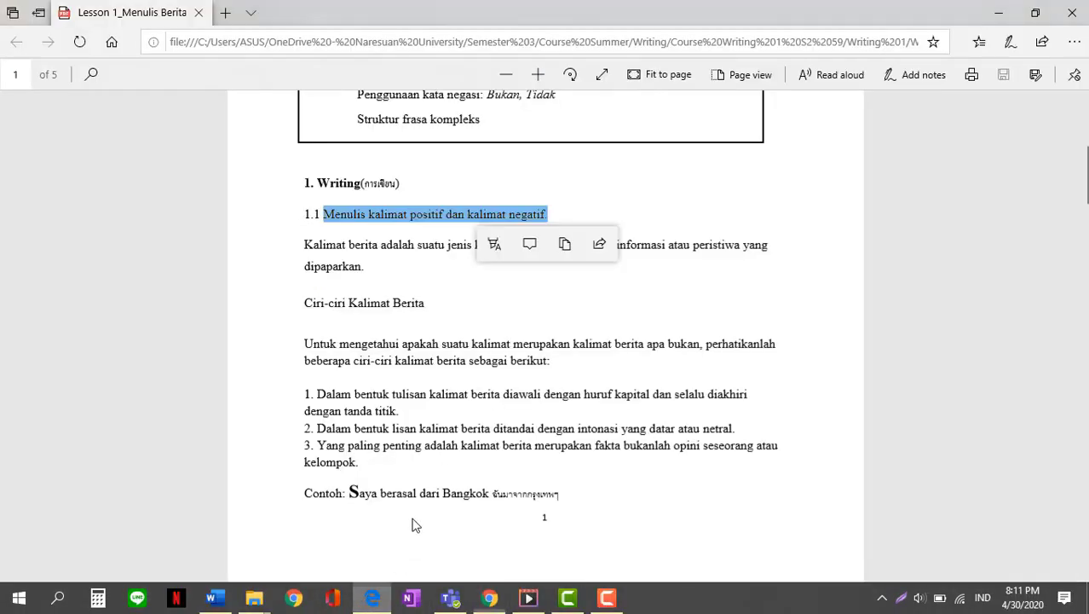
{"action": "left_click", "coordinate": [302, 243]}
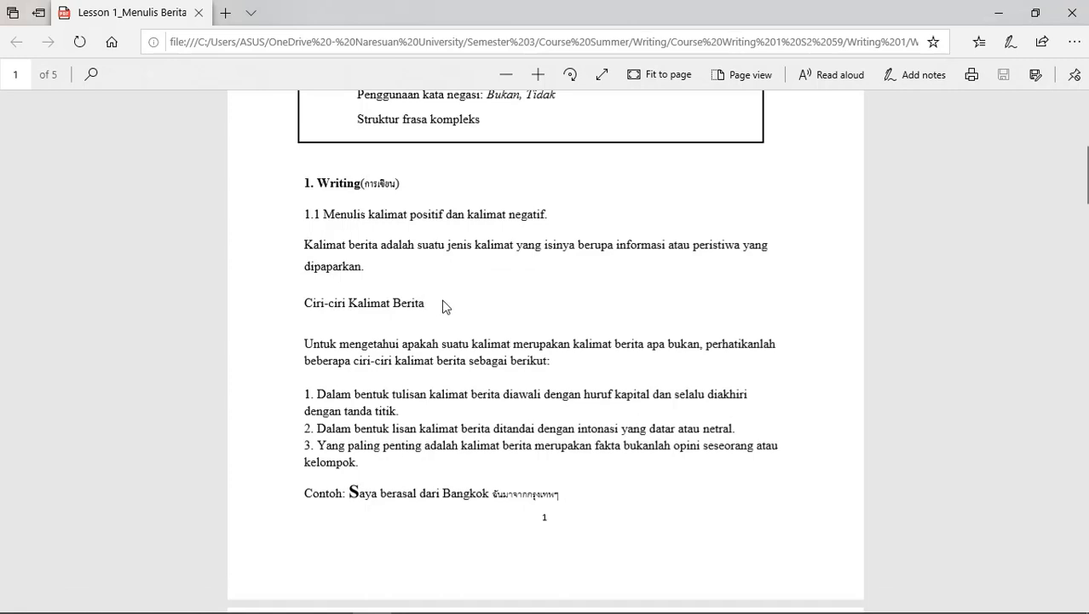
{"action": "left_click_drag", "start_coordinate": [313, 240], "coordinate": [481, 479]}
{"action": "left_click_drag", "start_coordinate": [583, 503], "coordinate": [578, 508]}
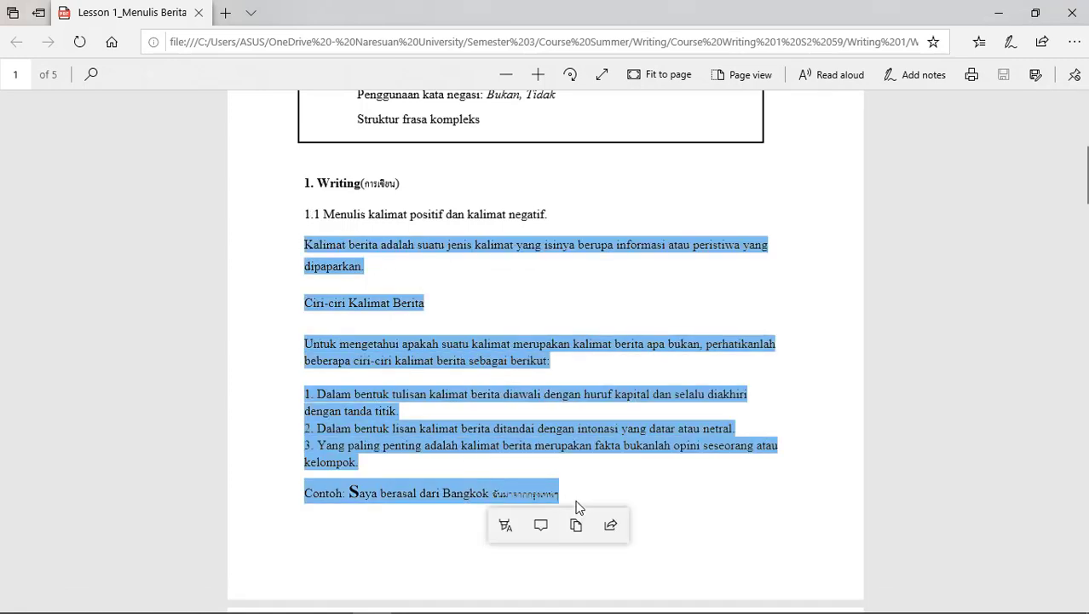
{"action": "mouse_move", "coordinate": [453, 602]}
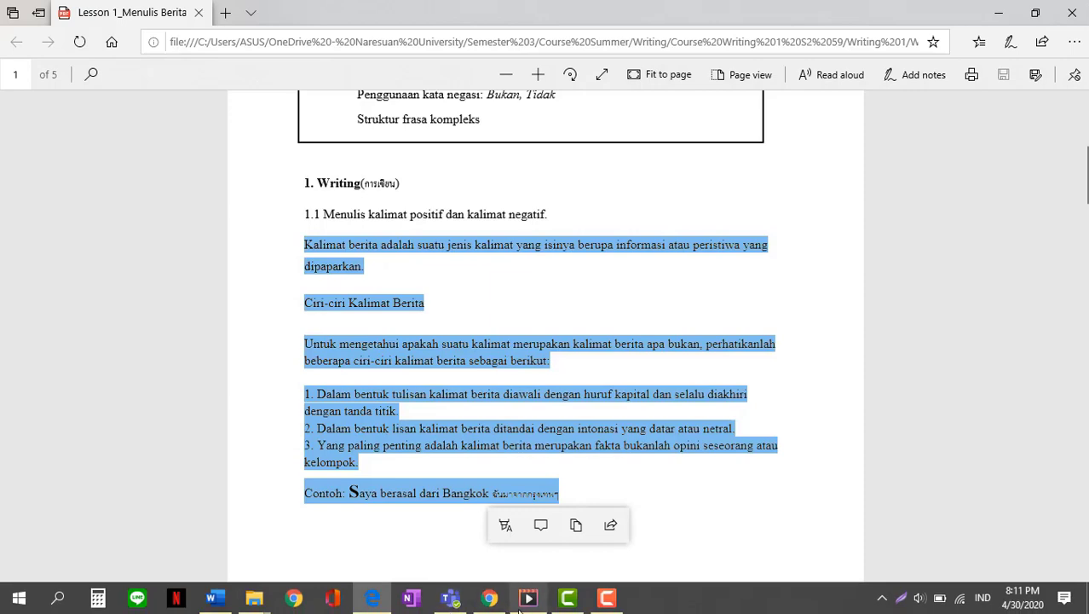
{"action": "left_click", "coordinate": [482, 604]}
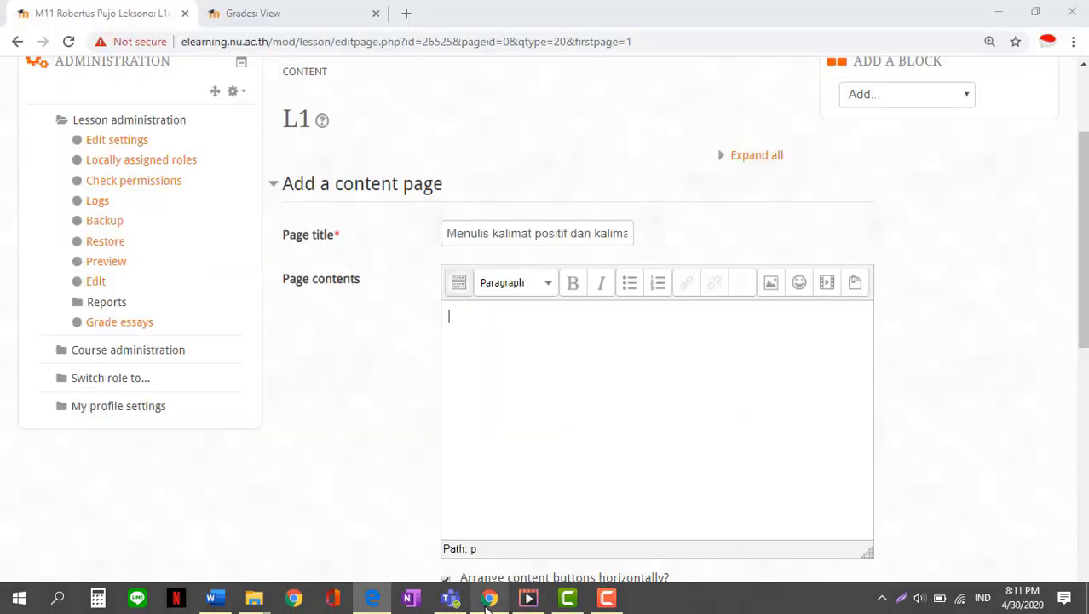
{"action": "type", "text": "Kalimat berita adalah suatu jenis kalimat yang isinya berupa informasi atau peristiwa yang dipaparkan. Ciri-ciri Kalimat Berita Untuk mengetahui apakah suatu kalimat merupakan kalimat berita apa bukan, perhatikanlah beberapa ciri-ciri kalimat berita sebagai berikut: 1.Dalam bentuk tulisan kalimat berita diawali dengan huruf kapital dan selalu diakhiri dengan tanda titik. 2. Dalam bentuk lisan kalimat berita ditandai dengan intonasi yang datar atau netral. 3. Yang paling penting adalah kalimat berita merupakan fakta bukanlah opini seseorang atau kelompok. Contoh:Saya berasal dari Bangkokฉันมาจากกรุงเทพฯ"}
- Set the Content 1 description to "Question" and its jump to Next page, and save the content page
{"action": "scroll", "coordinate": [523, 413], "scroll_direction": "down", "scroll_amount": 4}
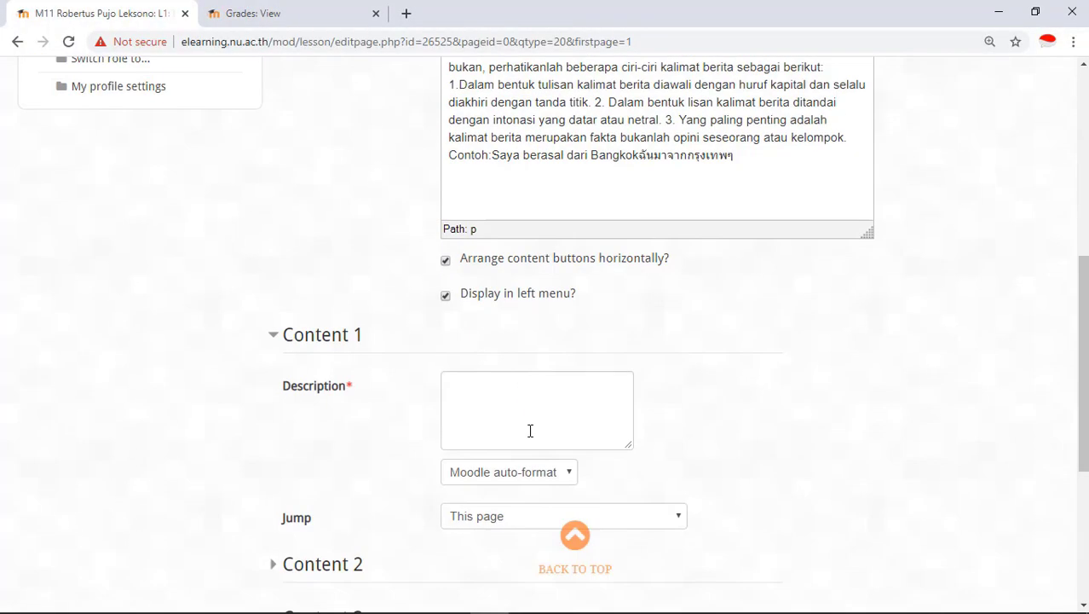
{"action": "left_click", "coordinate": [515, 412]}
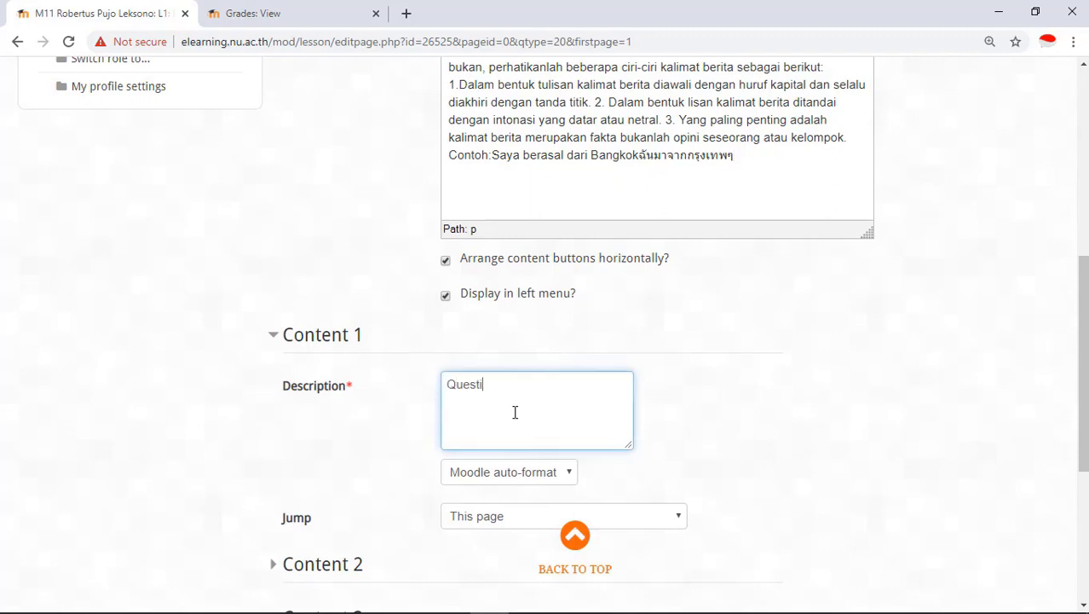
{"action": "type", "text": "Question"}
{"action": "scroll", "coordinate": [515, 412], "scroll_direction": "down", "scroll_amount": 3}
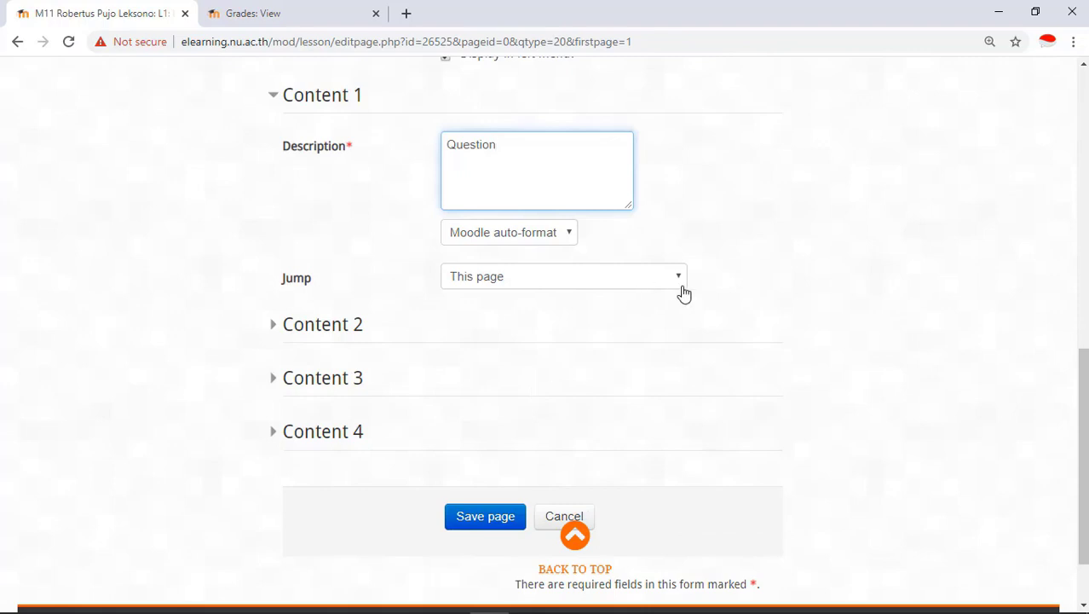
{"action": "left_click", "coordinate": [679, 279]}
{"action": "left_click", "coordinate": [571, 313]}
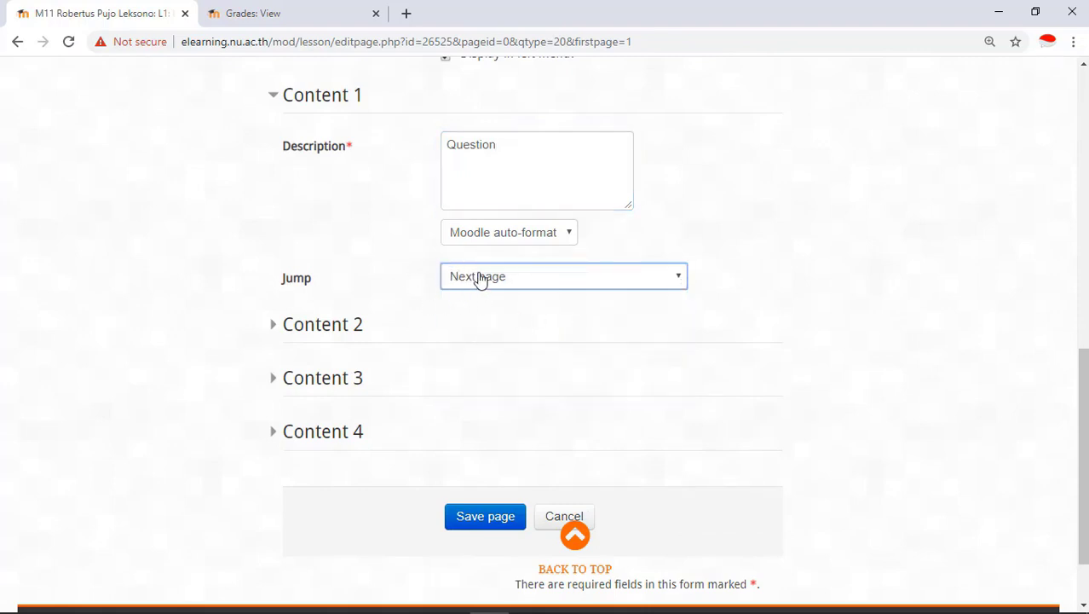
{"action": "left_click_drag", "start_coordinate": [448, 146], "coordinate": [513, 144]}
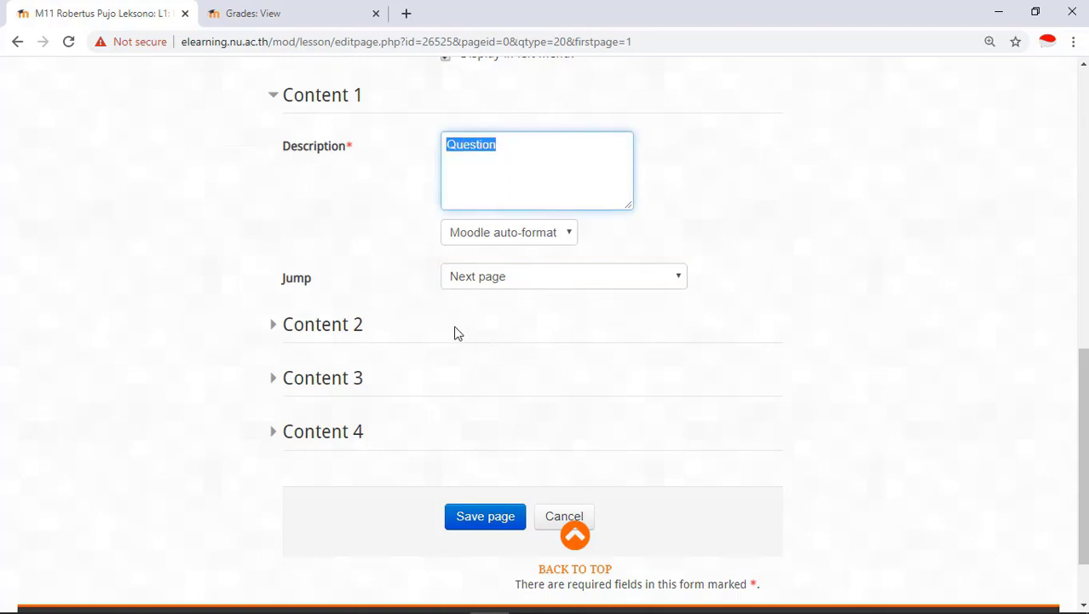
{"action": "left_click", "coordinate": [474, 524]}
- Add a question page after the saved content page, keeping the Multichoice question type
{"action": "scroll", "coordinate": [817, 417], "scroll_direction": "down", "scroll_amount": 1}
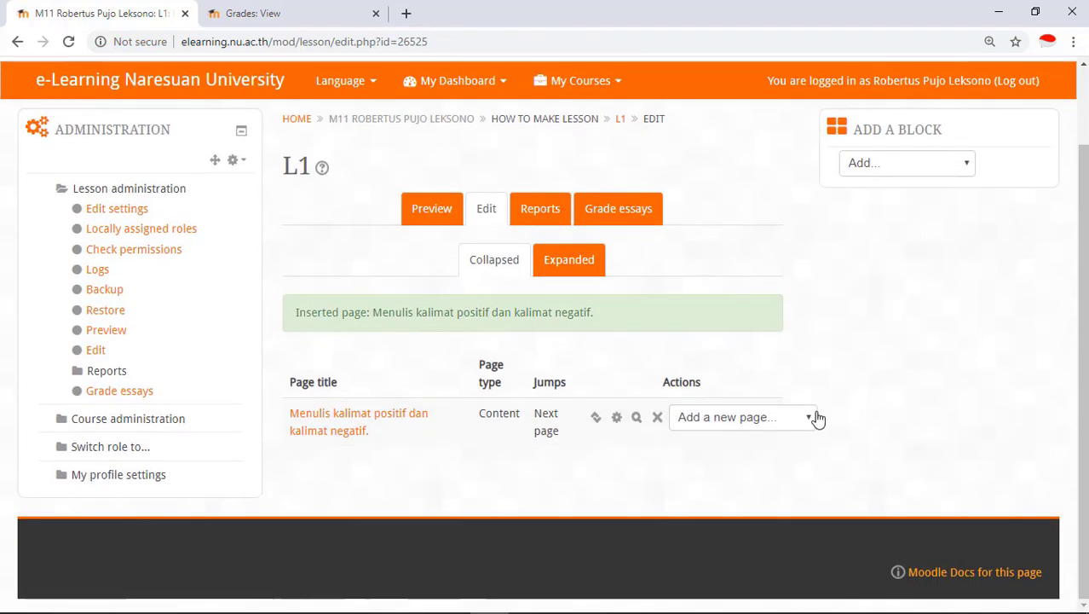
{"action": "left_click", "coordinate": [805, 425]}
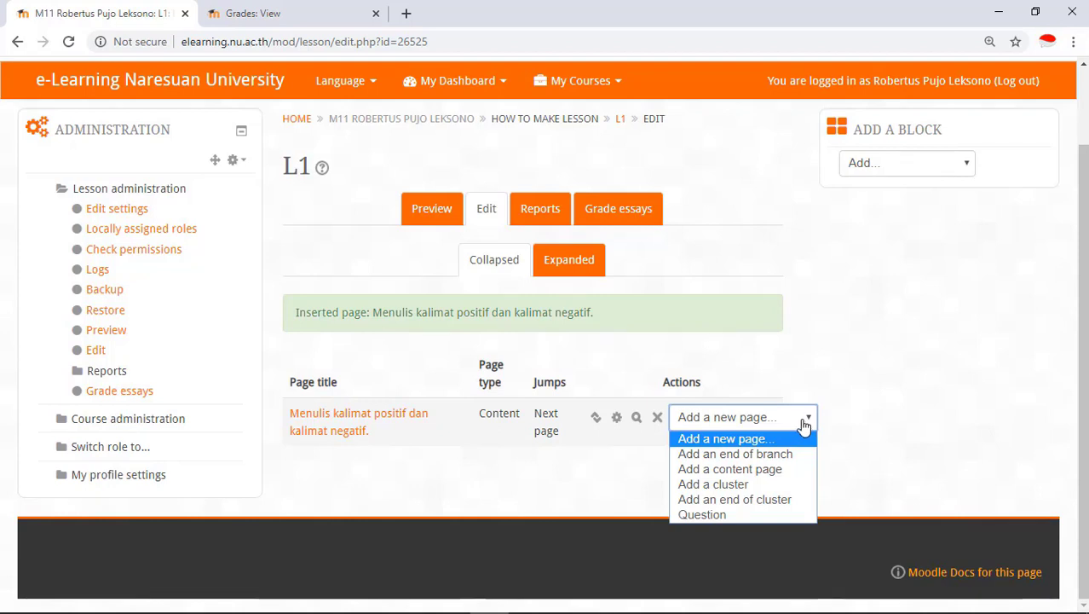
{"action": "left_click", "coordinate": [865, 425]}
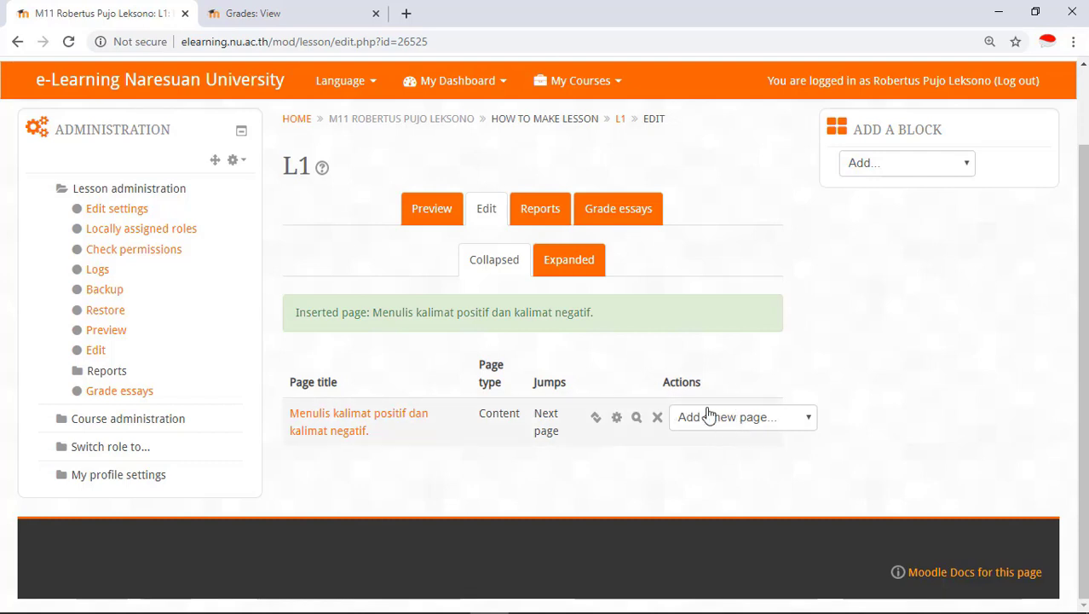
{"action": "left_click", "coordinate": [806, 419]}
{"action": "left_click", "coordinate": [762, 517]}
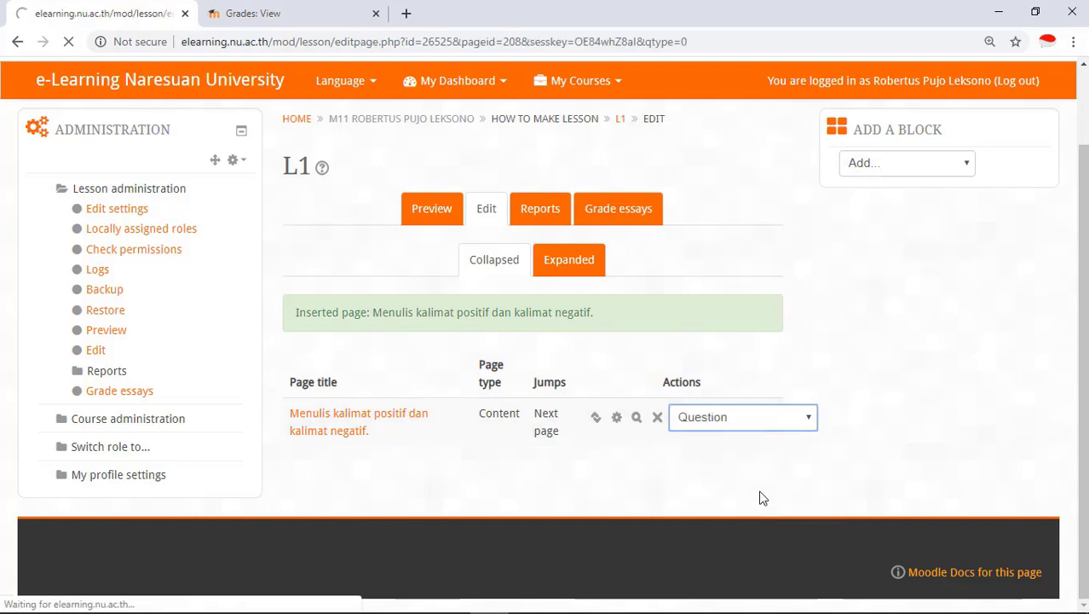
{"action": "scroll", "coordinate": [570, 353], "scroll_direction": "down", "scroll_amount": 1}
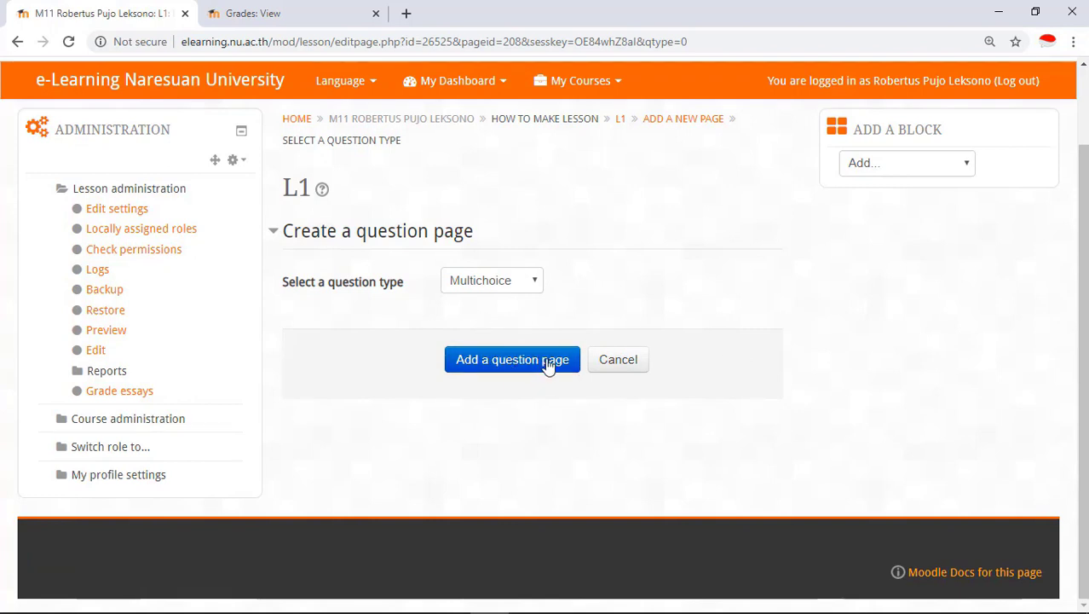
{"action": "left_click", "coordinate": [538, 284]}
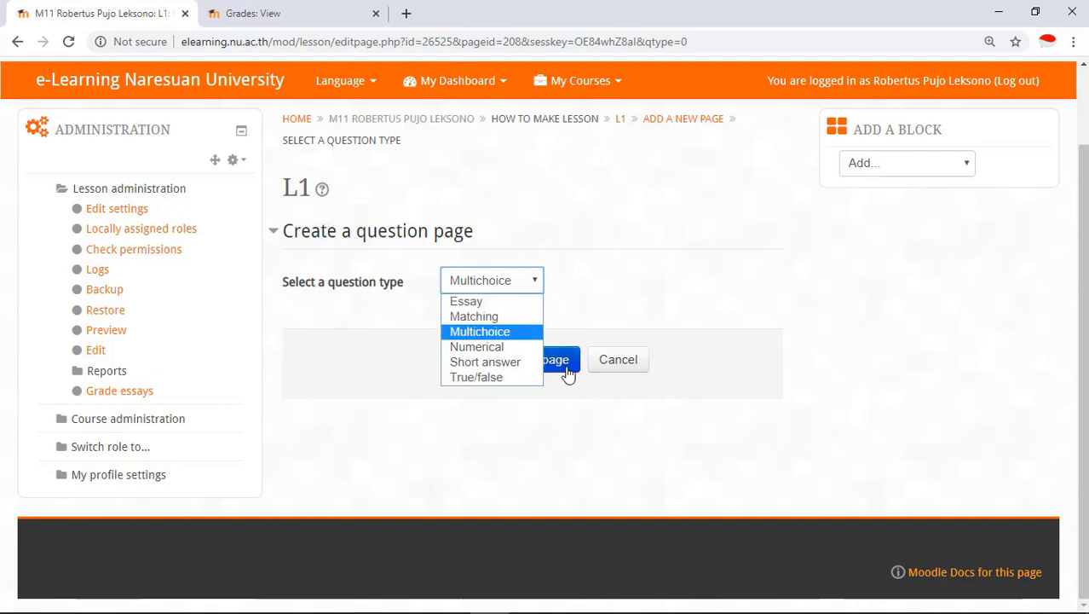
{"action": "left_click", "coordinate": [578, 322]}
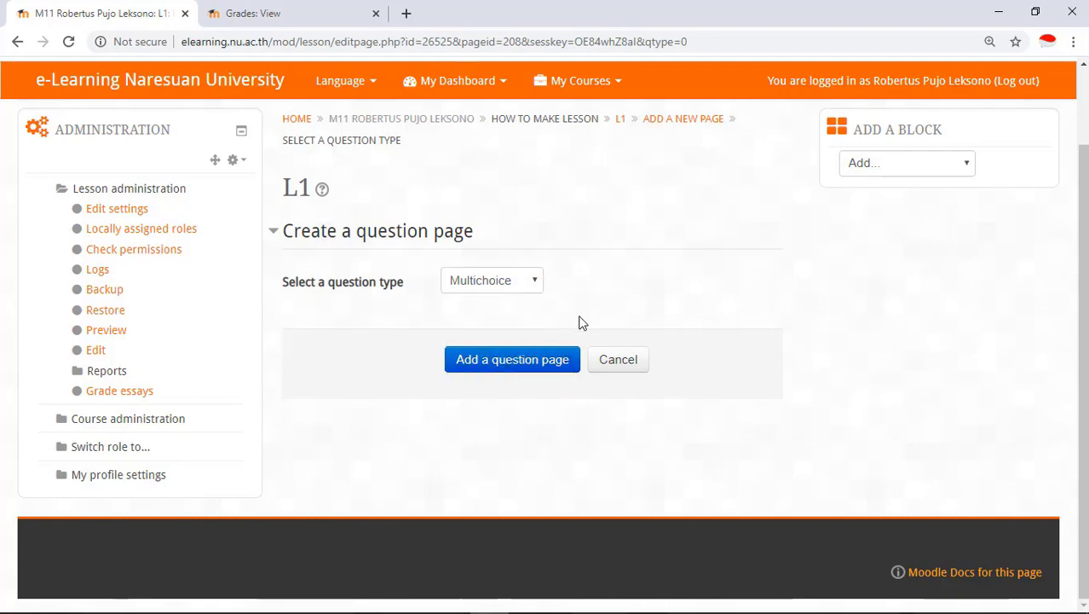
{"action": "left_click", "coordinate": [536, 363]}
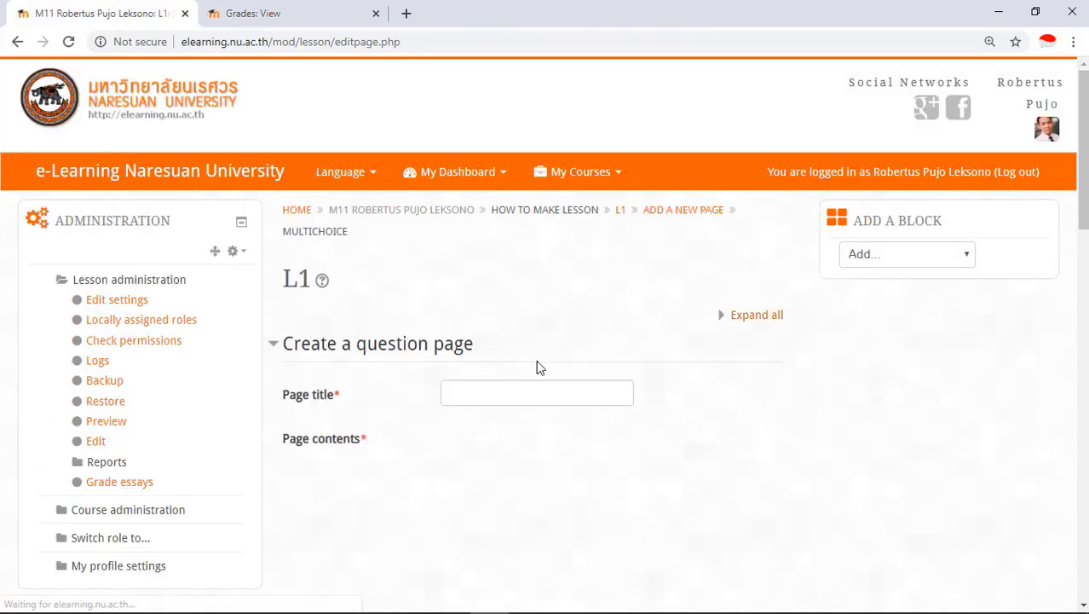
{"action": "scroll", "coordinate": [545, 348], "scroll_direction": "down", "scroll_amount": 2}
{"action": "left_click", "coordinate": [554, 230]}
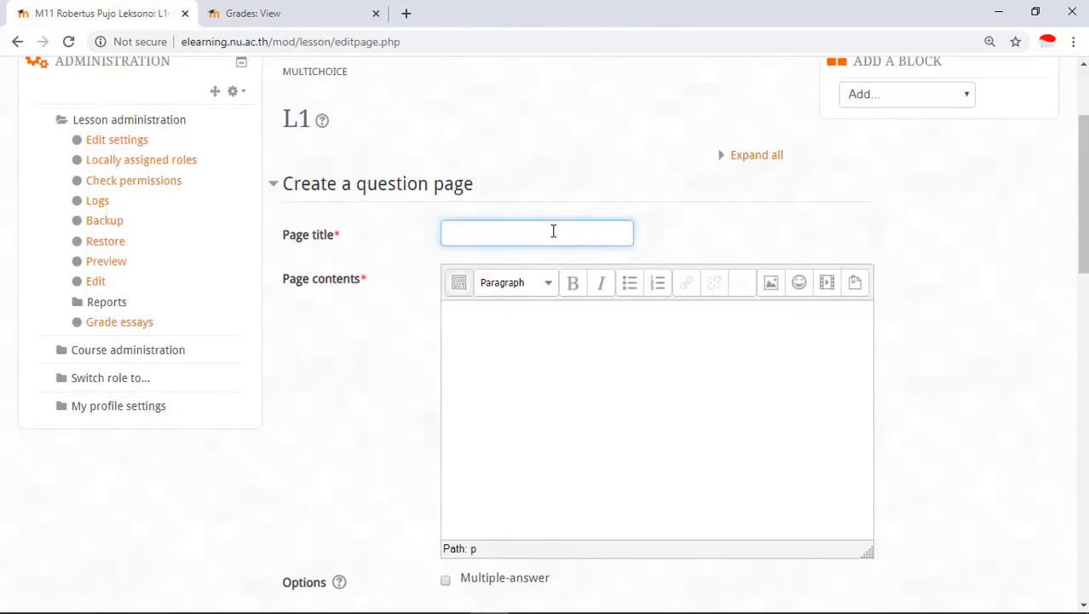
{"action": "type", "text": "M1"}
{"action": "left_click", "coordinate": [529, 343]}
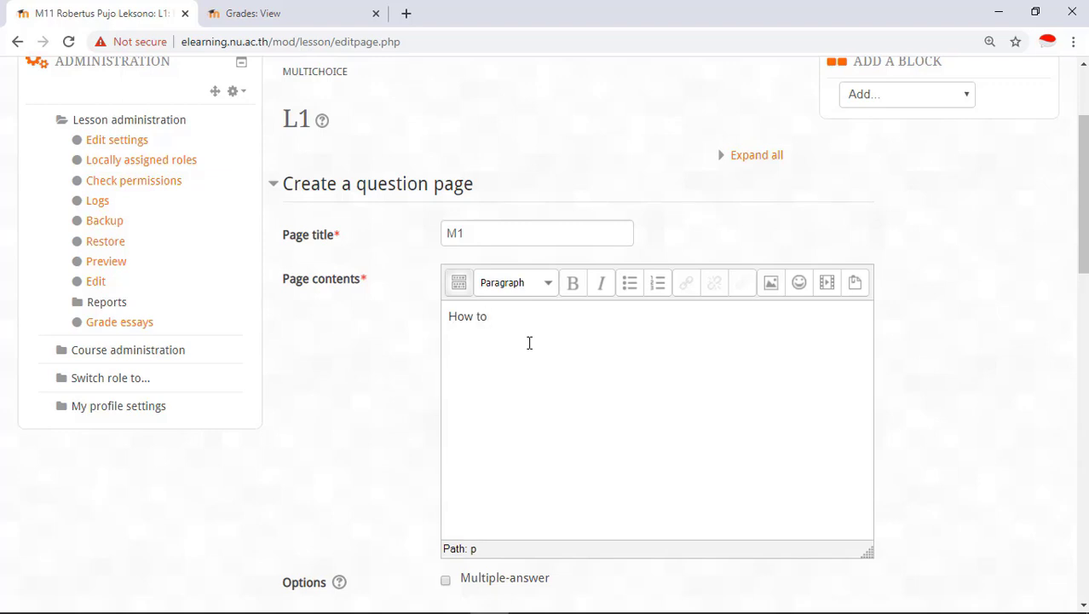
{"action": "scroll", "coordinate": [519, 322], "scroll_direction": "down", "scroll_amount": 10}
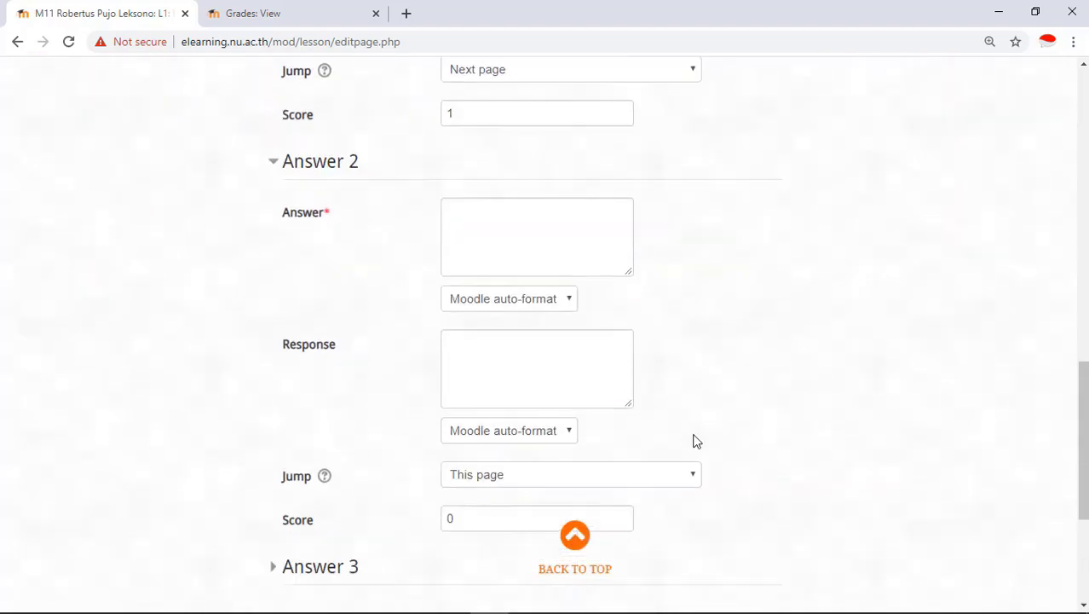
{"action": "scroll", "coordinate": [692, 422], "scroll_direction": "up", "scroll_amount": 2}
{"action": "scroll", "coordinate": [692, 423], "scroll_direction": "up", "scroll_amount": 10}
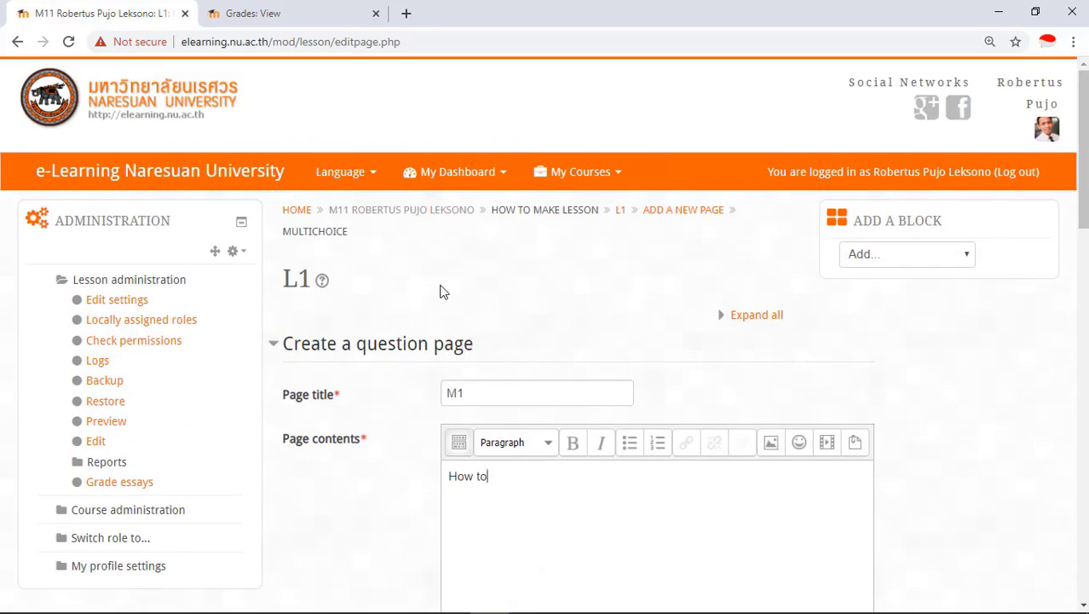
{"action": "scroll", "coordinate": [523, 309], "scroll_direction": "down", "scroll_amount": 2}
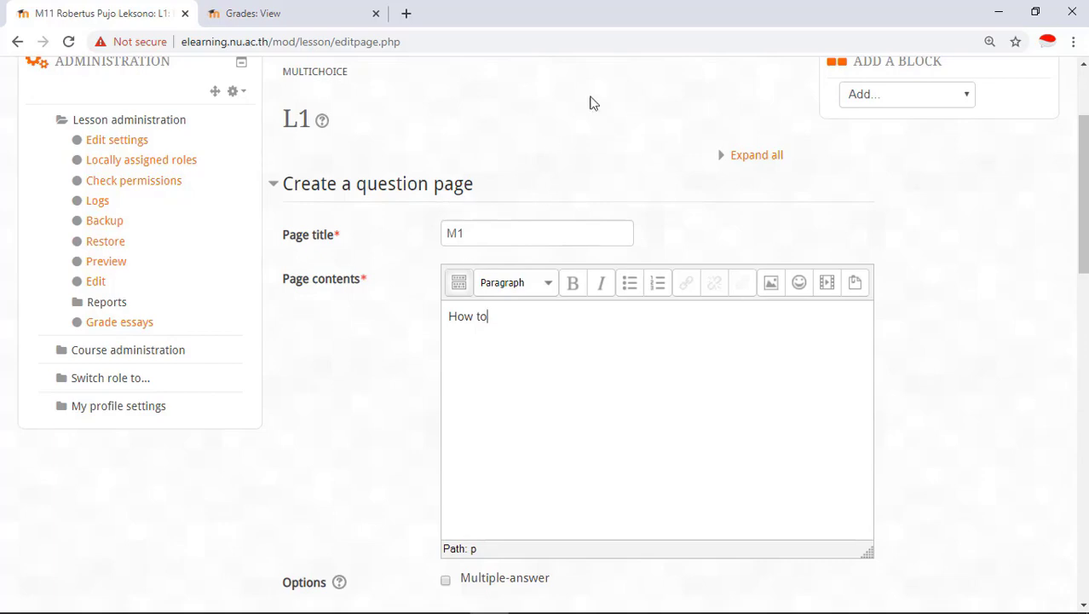
{"action": "scroll", "coordinate": [540, 205], "scroll_direction": "up", "scroll_amount": 1}
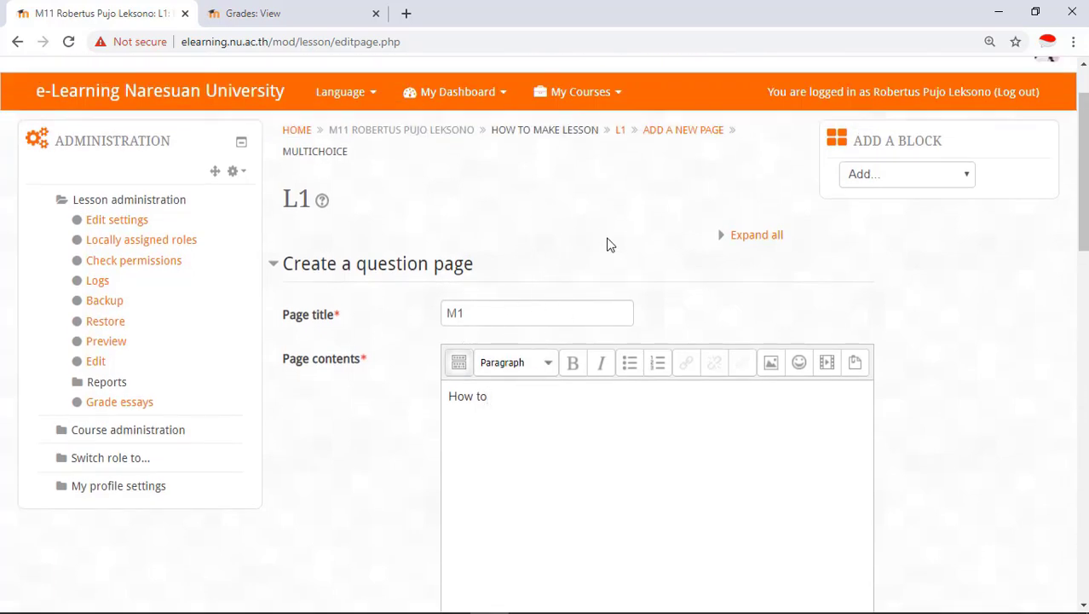
{"action": "scroll", "coordinate": [609, 245], "scroll_direction": "down", "scroll_amount": 15}
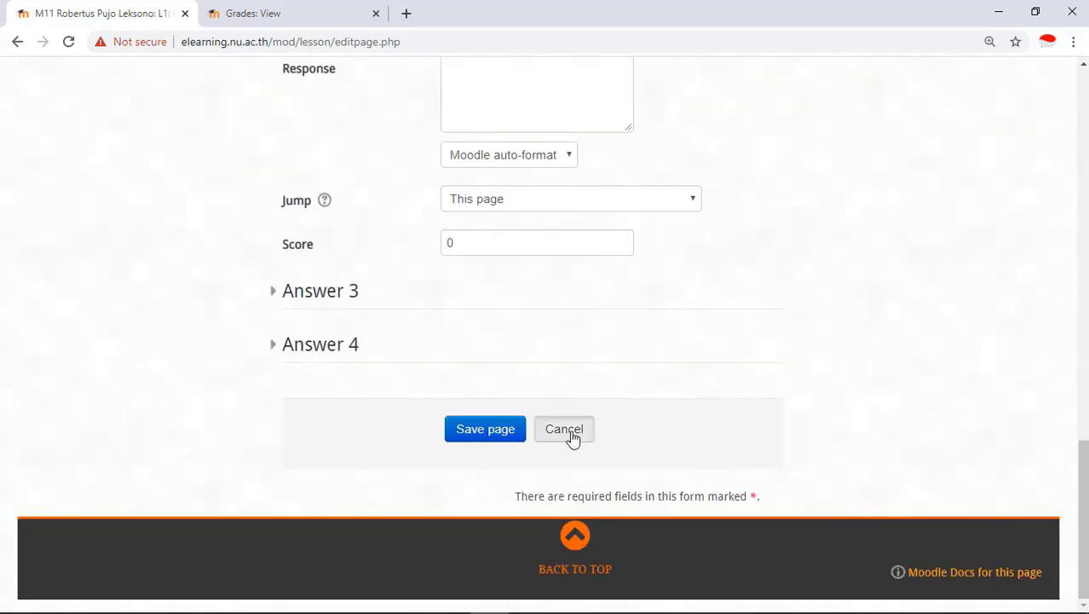
{"action": "left_click", "coordinate": [571, 432]}
- Add a Multichoice question page after the "Menulis kalimat positif dan kalimat negatif." content page
{"action": "scroll", "coordinate": [574, 426], "scroll_direction": "down", "scroll_amount": 1}
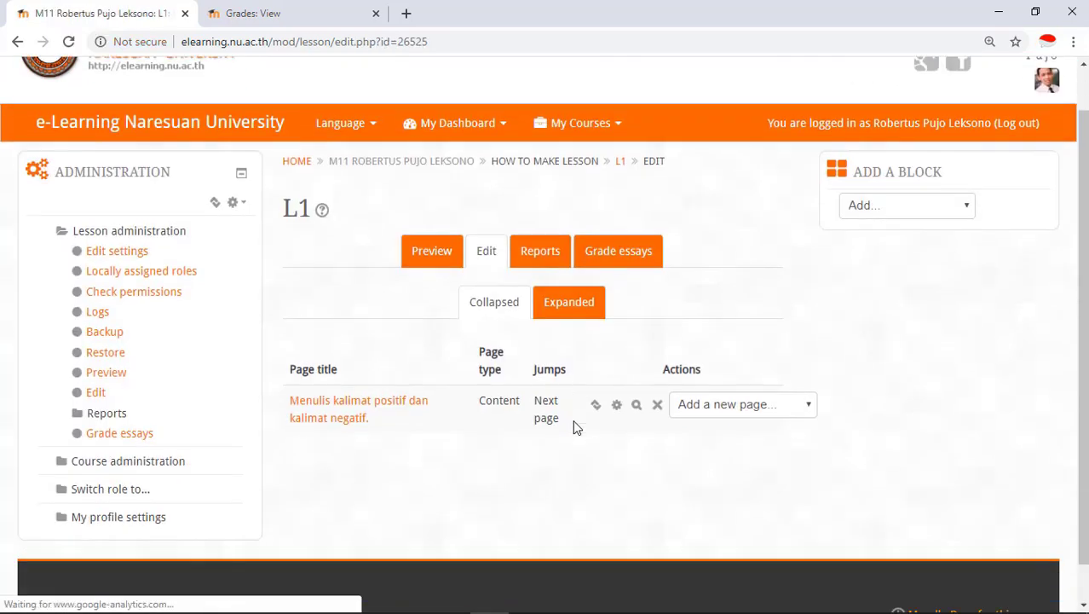
{"action": "left_click", "coordinate": [803, 364]}
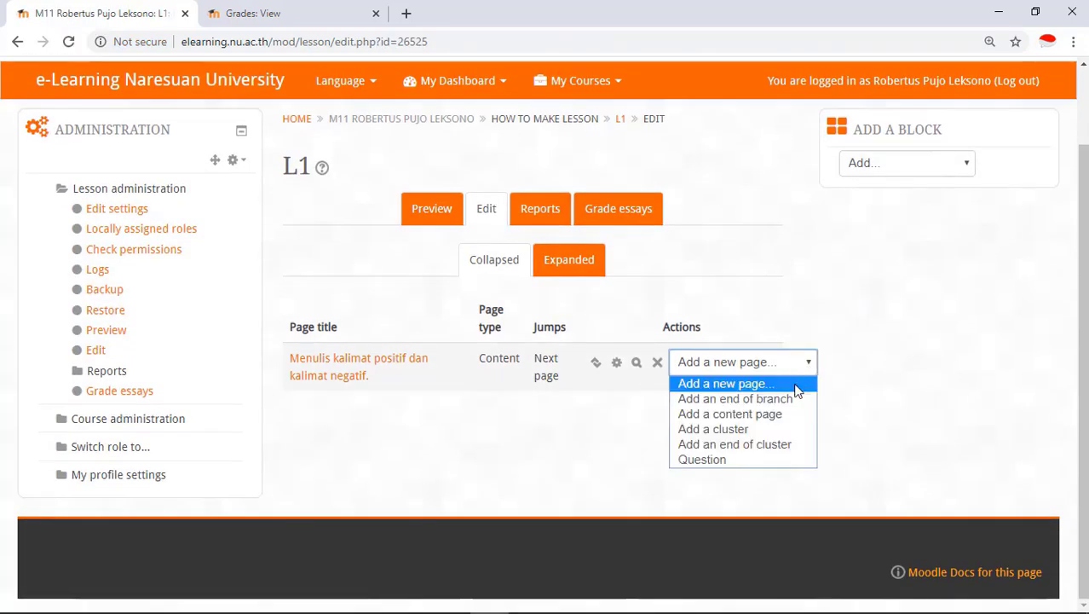
{"action": "left_click", "coordinate": [760, 459]}
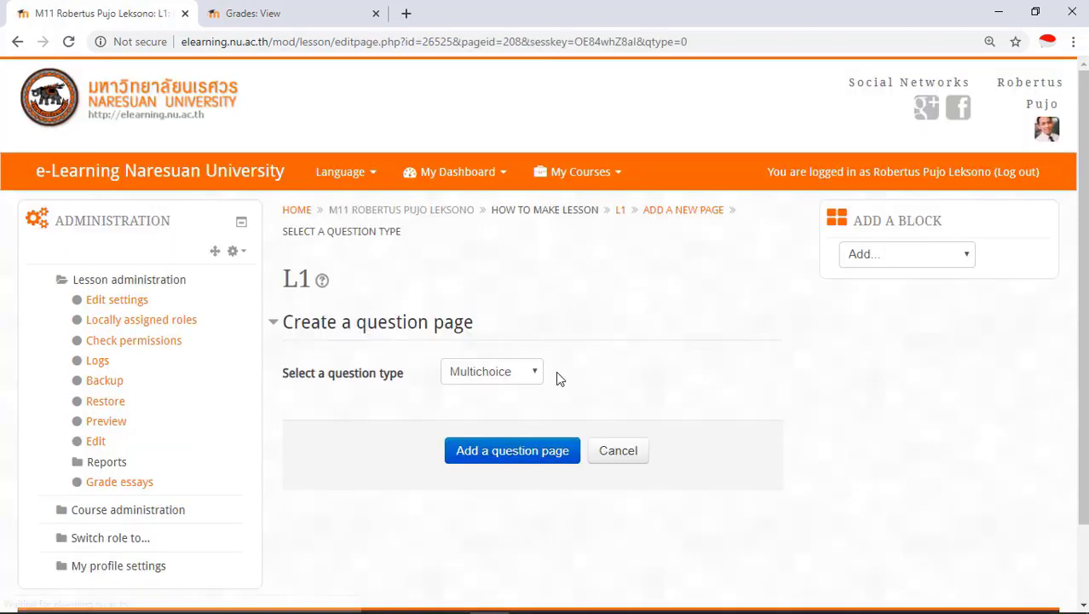
{"action": "left_click", "coordinate": [529, 372]}
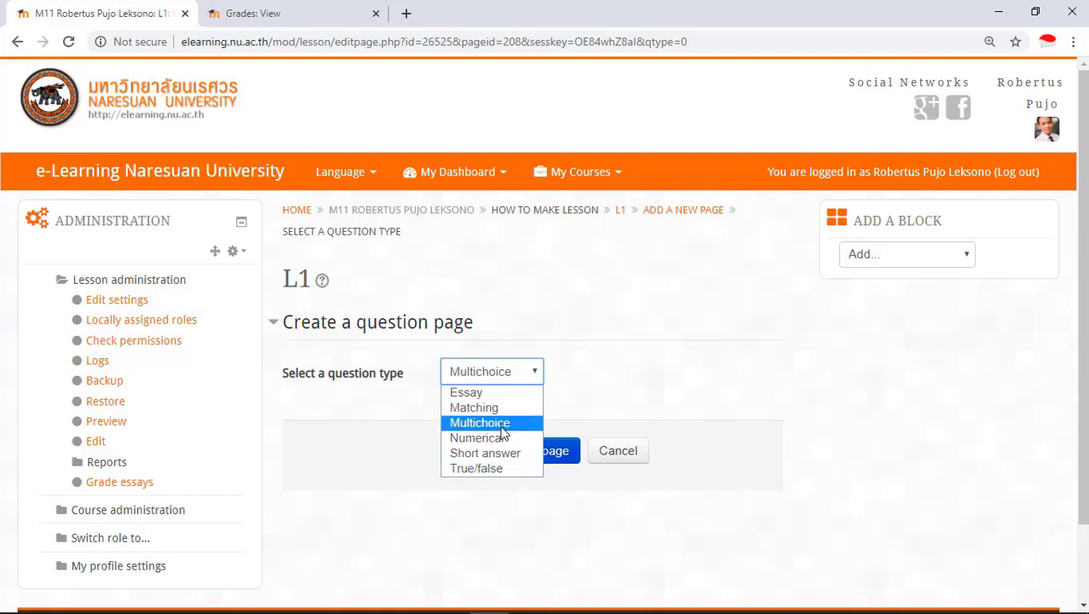
{"action": "left_click", "coordinate": [502, 426]}
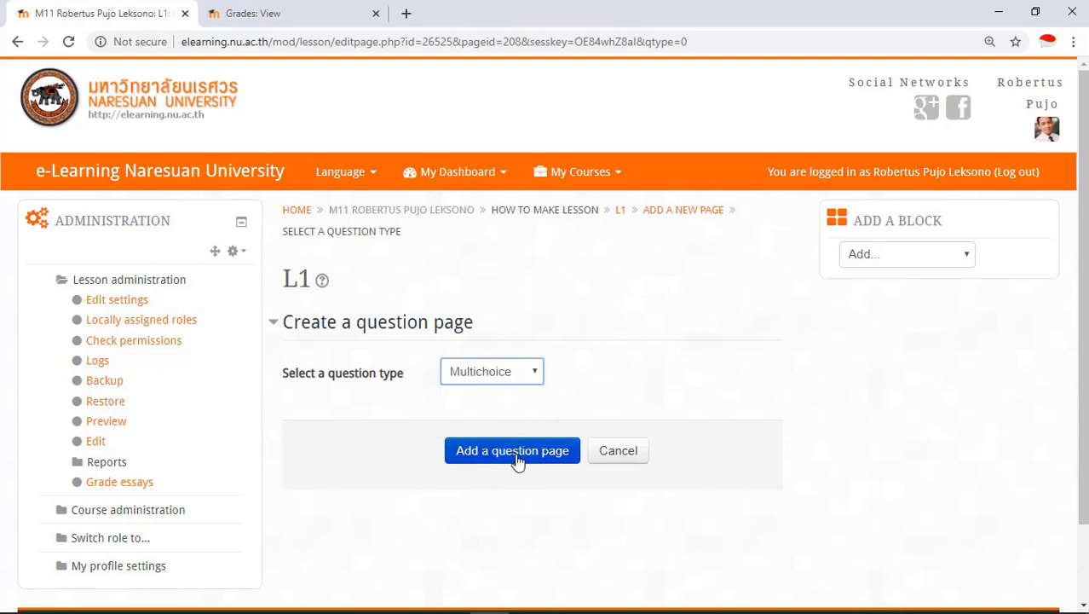
{"action": "left_click", "coordinate": [516, 453]}
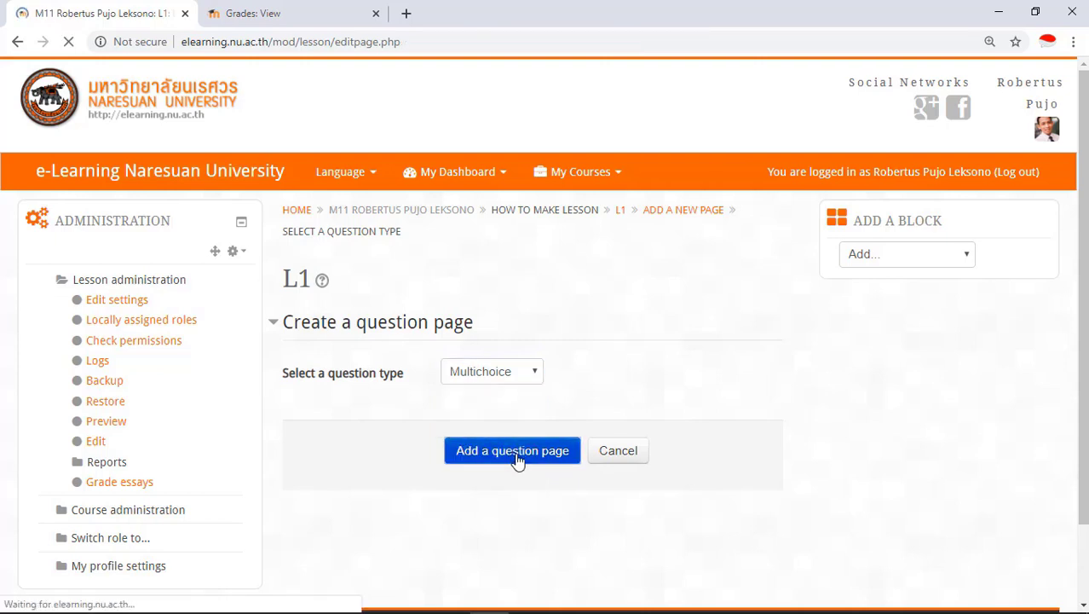
- Title the question page "M1.1" and enter "How to write kapital leter" as its page contents
{"action": "left_click", "coordinate": [538, 393]}
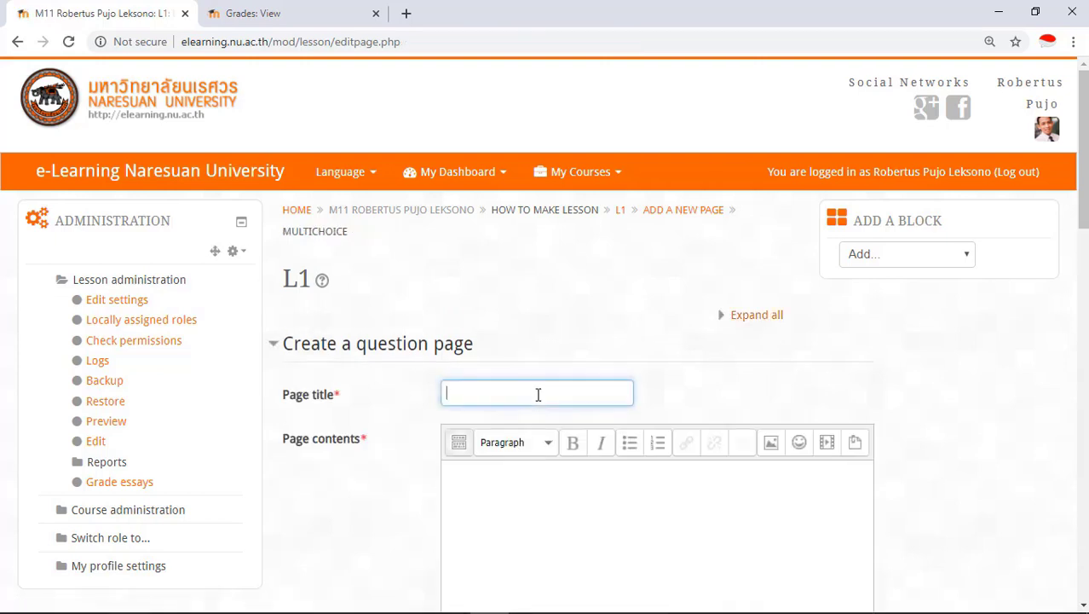
{"action": "type", "text": "M1.1"}
{"action": "scroll", "coordinate": [588, 246], "scroll_direction": "down", "scroll_amount": 3}
{"action": "left_click", "coordinate": [590, 244]}
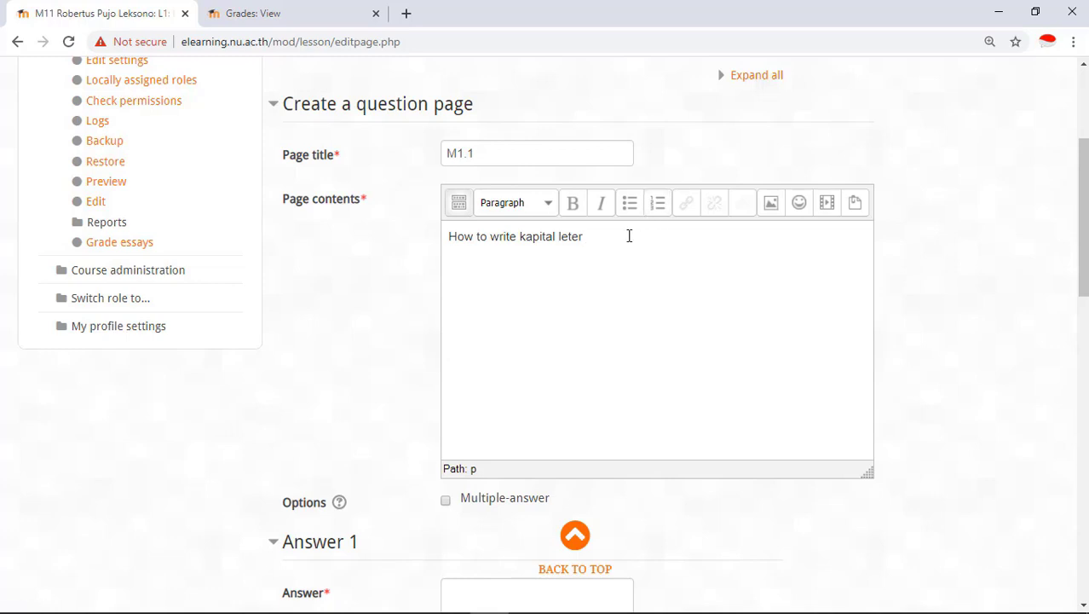
- Enter "A" as the text of Answer 1 and fill in the Answer 2 text
{"action": "scroll", "coordinate": [611, 273], "scroll_direction": "down", "scroll_amount": 6}
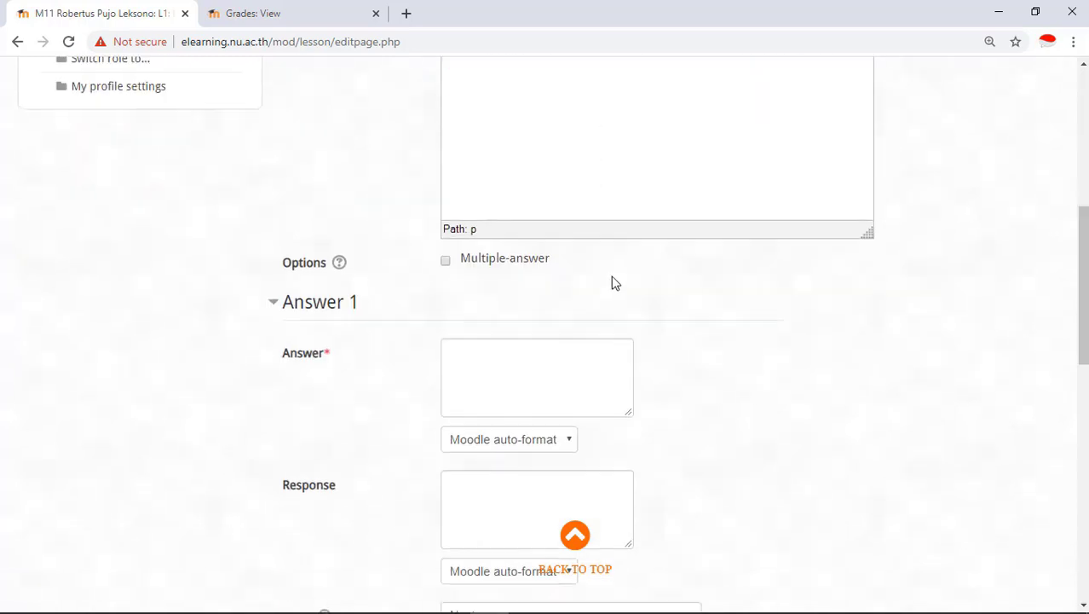
{"action": "scroll", "coordinate": [613, 282], "scroll_direction": "up", "scroll_amount": 1}
{"action": "left_click", "coordinate": [564, 226]}
{"action": "type", "text": "A)"}
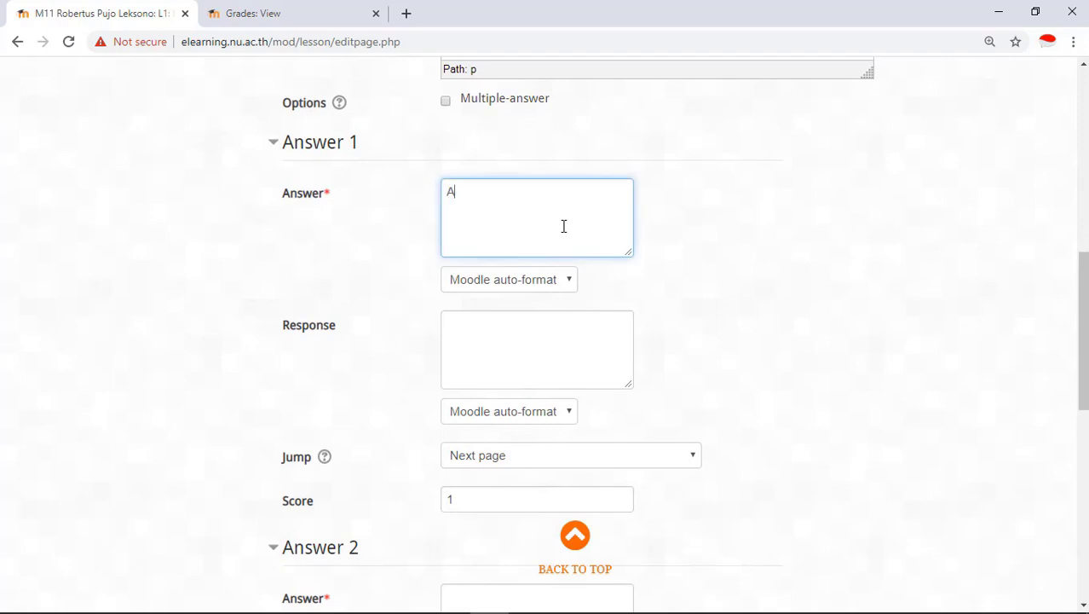
{"action": "scroll", "coordinate": [564, 226], "scroll_direction": "down", "scroll_amount": 5}
{"action": "left_click", "coordinate": [560, 247]}
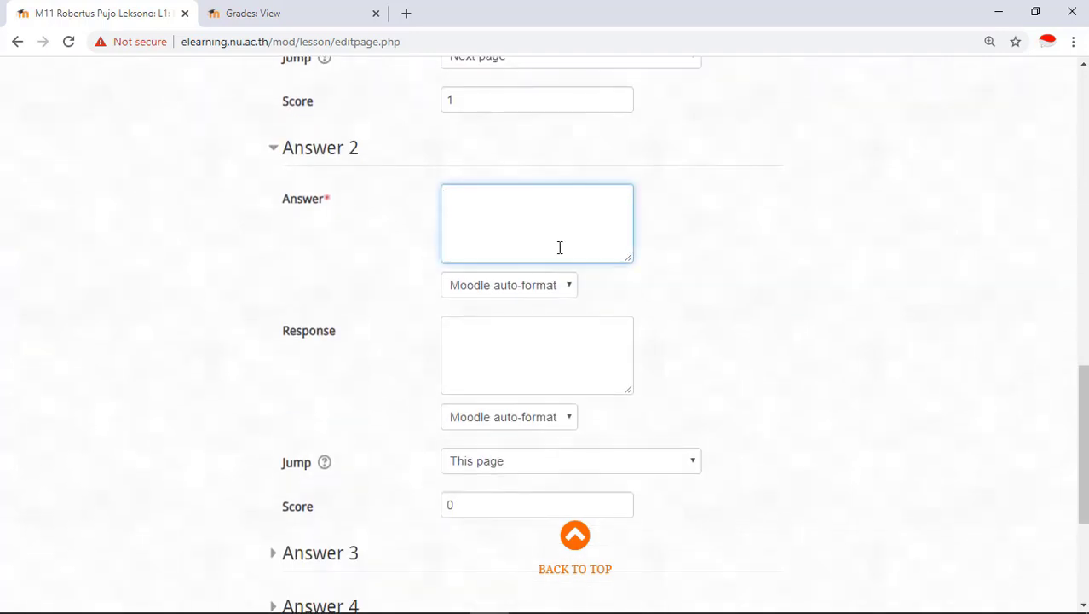
- Expand Answer 3, enter "b" as its answer text, and save the question page
{"action": "scroll", "coordinate": [559, 284], "scroll_direction": "down", "scroll_amount": 3}
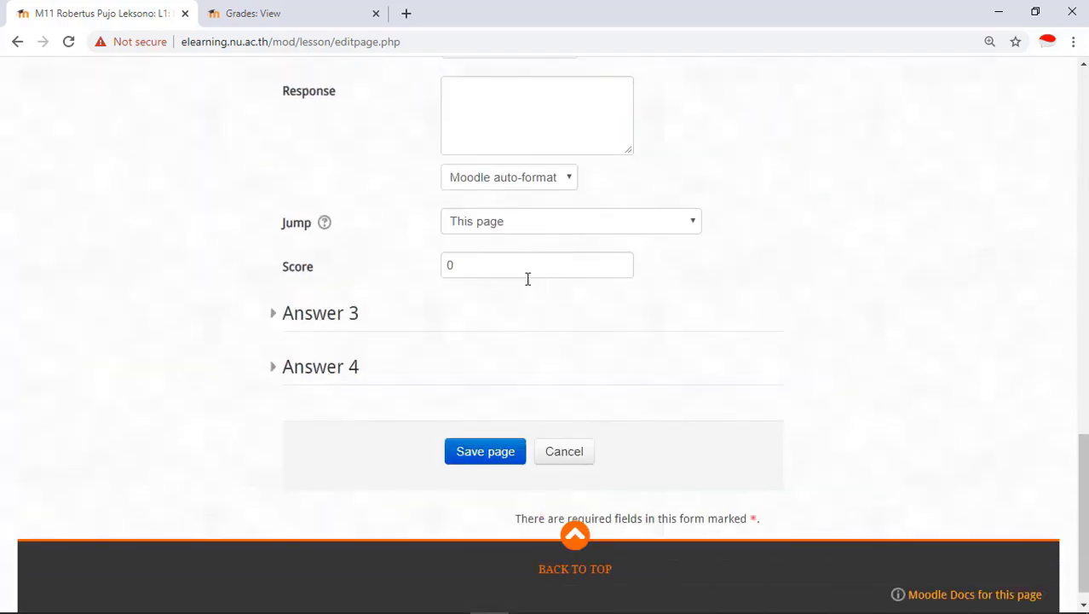
{"action": "left_click", "coordinate": [274, 316]}
{"action": "left_click", "coordinate": [467, 382]}
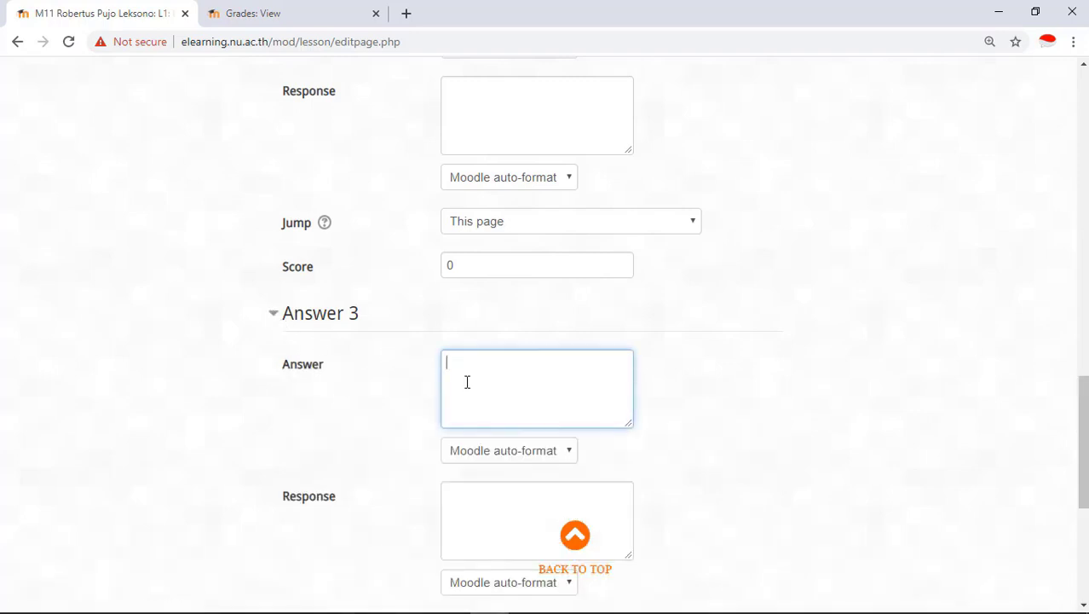
{"action": "type", "text": "b"}
{"action": "scroll", "coordinate": [511, 426], "scroll_direction": "down", "scroll_amount": 3}
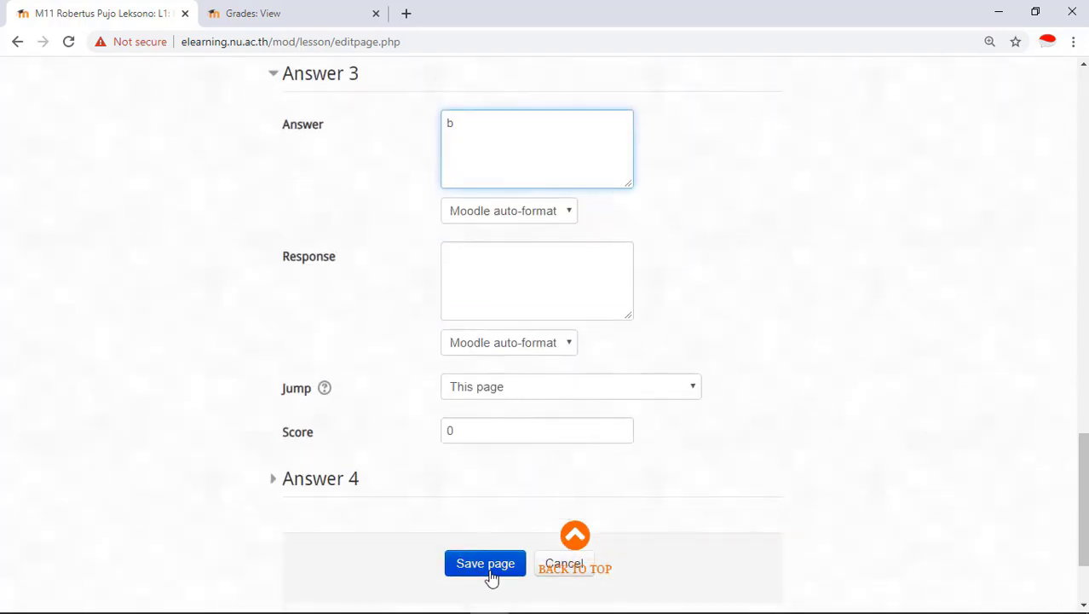
{"action": "left_click", "coordinate": [490, 572]}
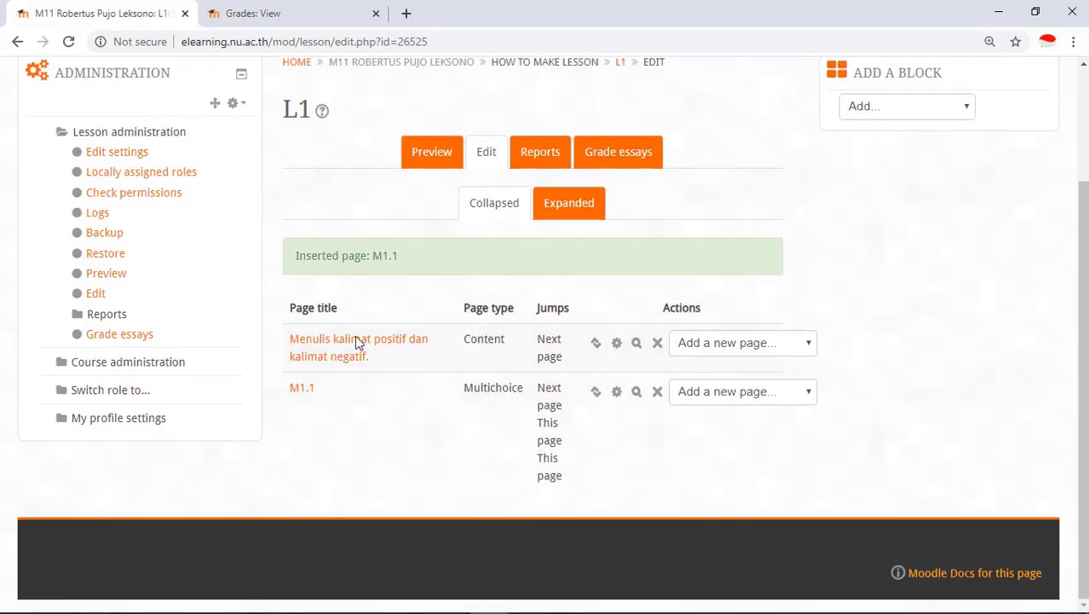
- Add an end of cluster after the M1.1 question page
{"action": "left_click_drag", "start_coordinate": [539, 339], "coordinate": [568, 406]}
{"action": "left_click", "coordinate": [548, 391]}
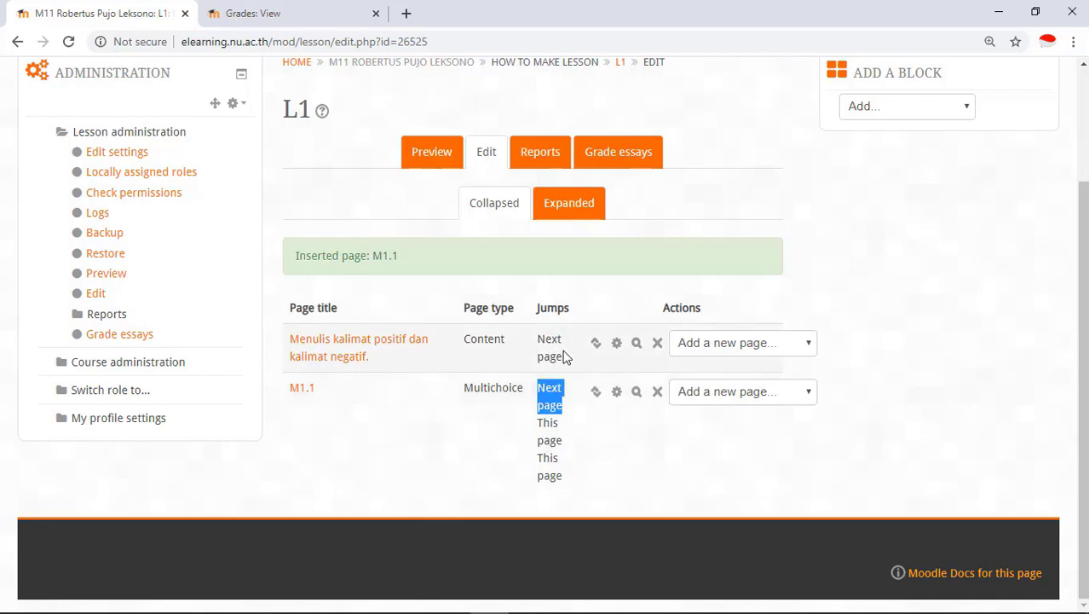
{"action": "left_click_drag", "start_coordinate": [540, 339], "coordinate": [560, 404]}
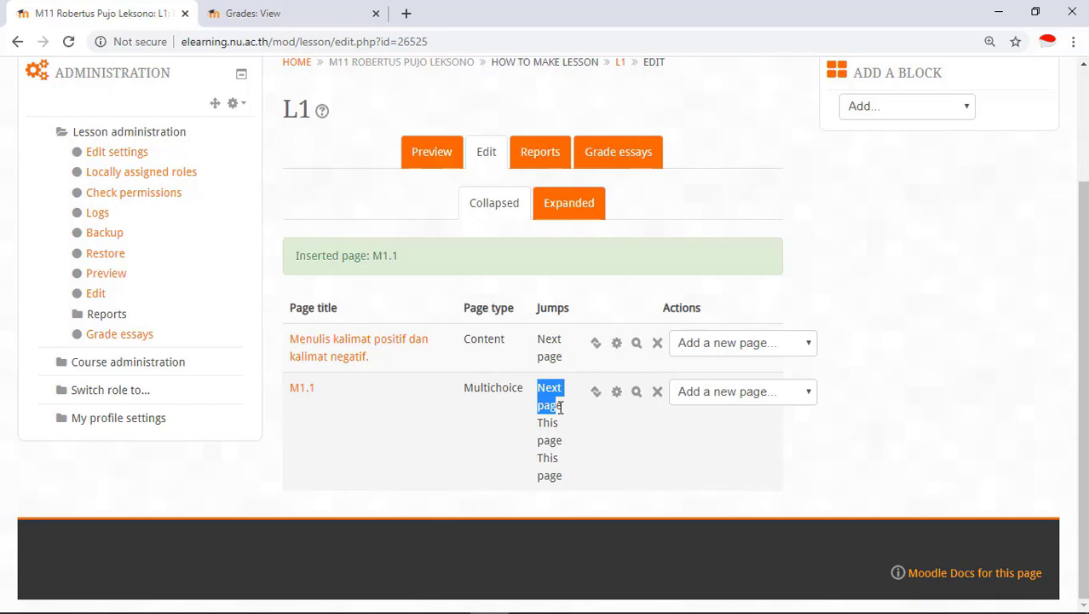
{"action": "left_click", "coordinate": [813, 398]}
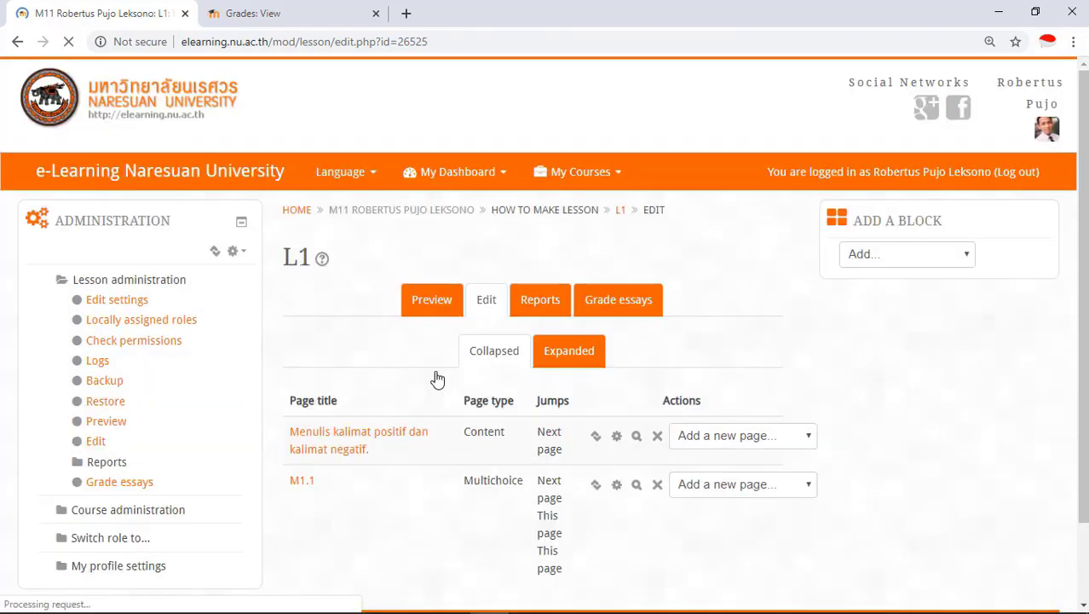
{"action": "scroll", "coordinate": [798, 463], "scroll_direction": "down", "scroll_amount": 1}
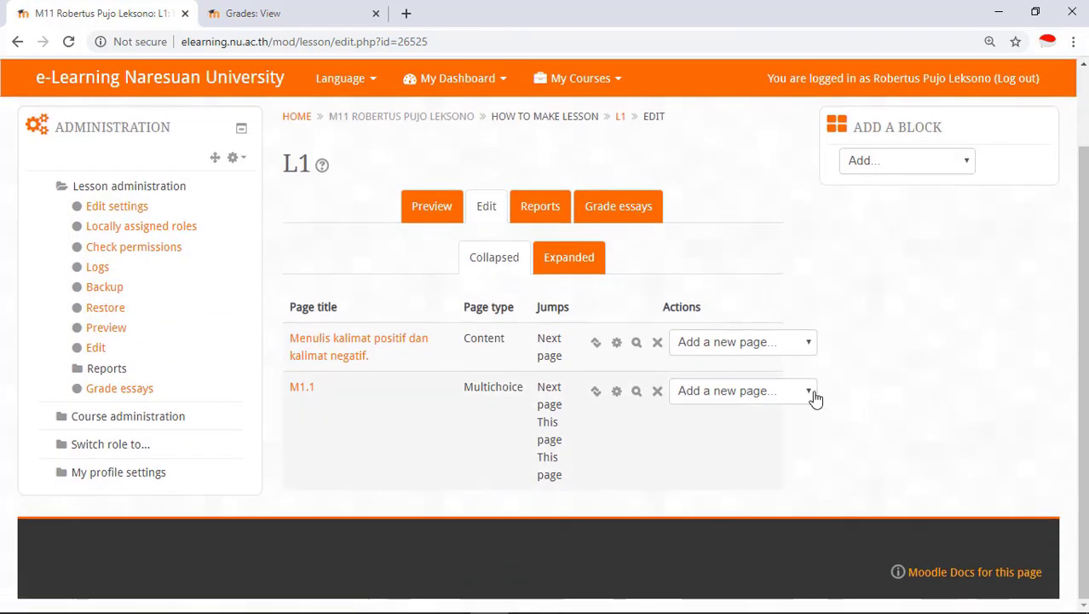
{"action": "left_click", "coordinate": [810, 392]}
{"action": "left_click", "coordinate": [791, 474]}
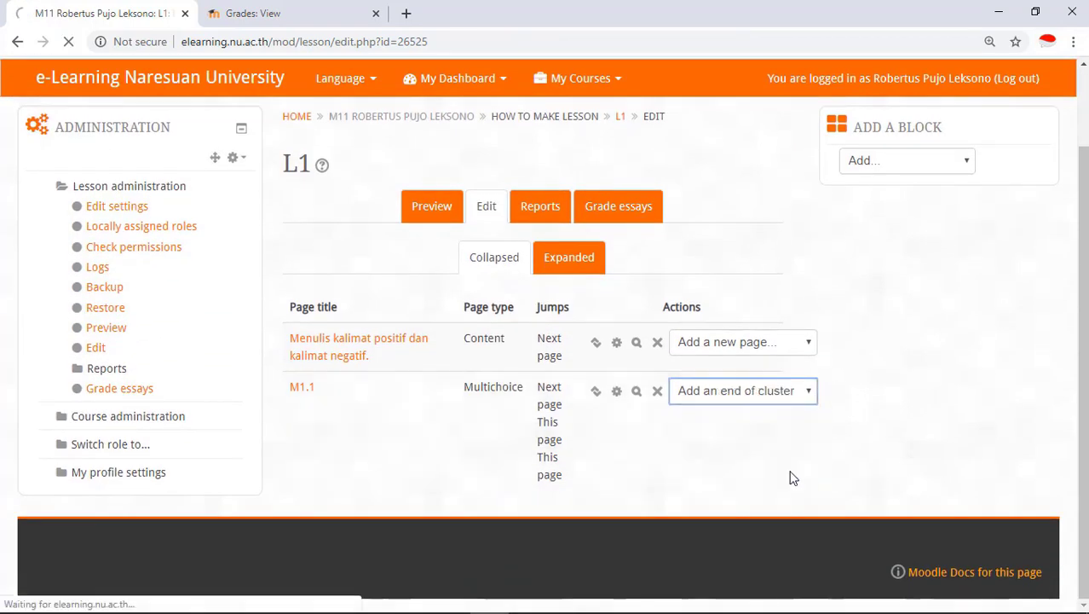
- Preview the End of cluster page, return to the lesson's page list in Edit view, and review the jumps
{"action": "scroll", "coordinate": [793, 466], "scroll_direction": "down", "scroll_amount": 2}
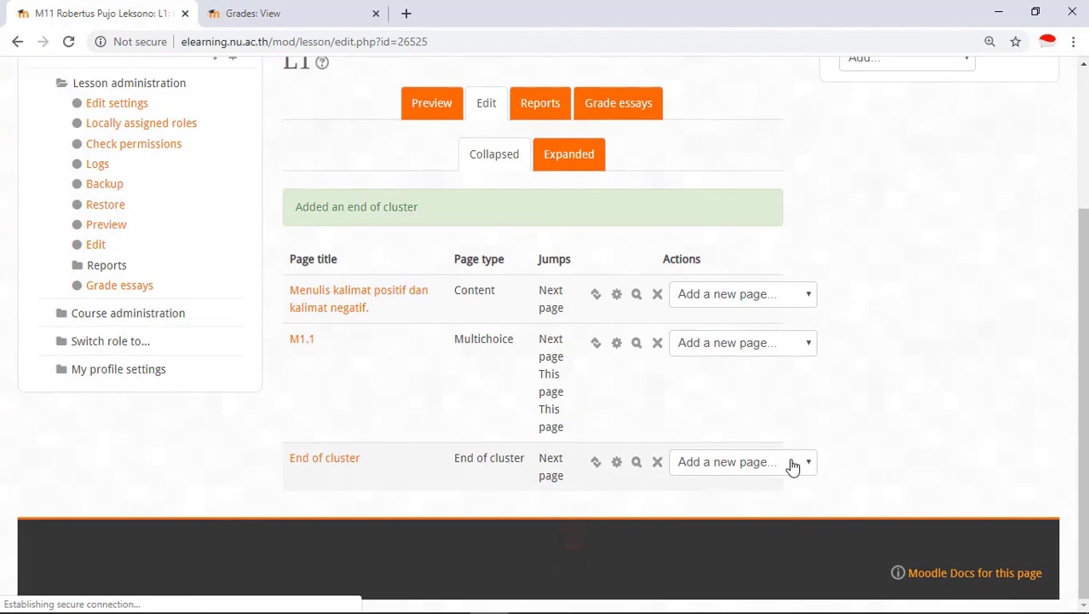
{"action": "left_click", "coordinate": [645, 464]}
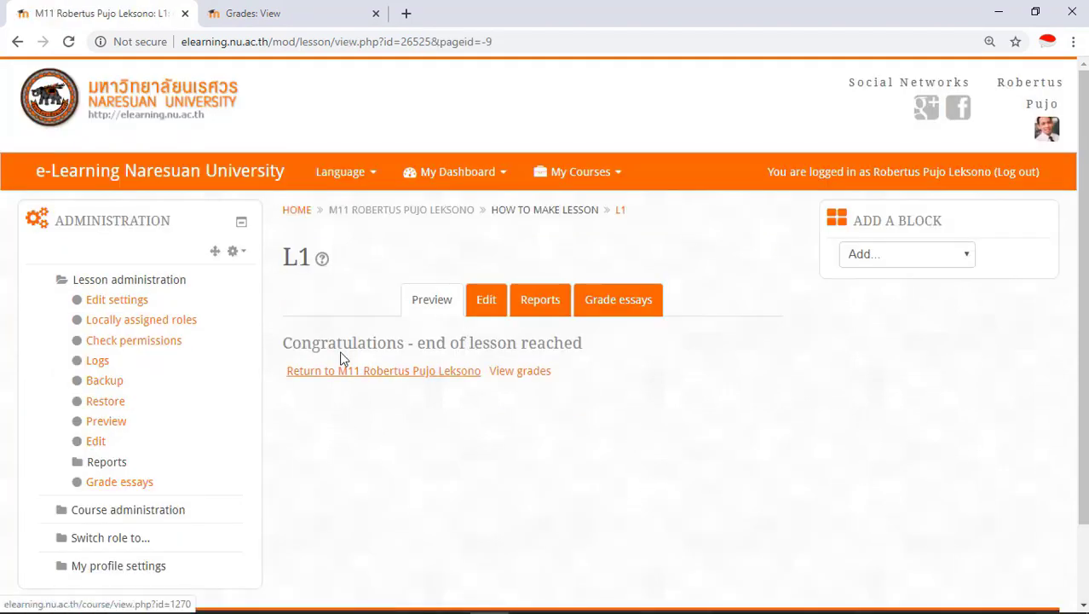
{"action": "left_click_drag", "start_coordinate": [285, 346], "coordinate": [615, 353]}
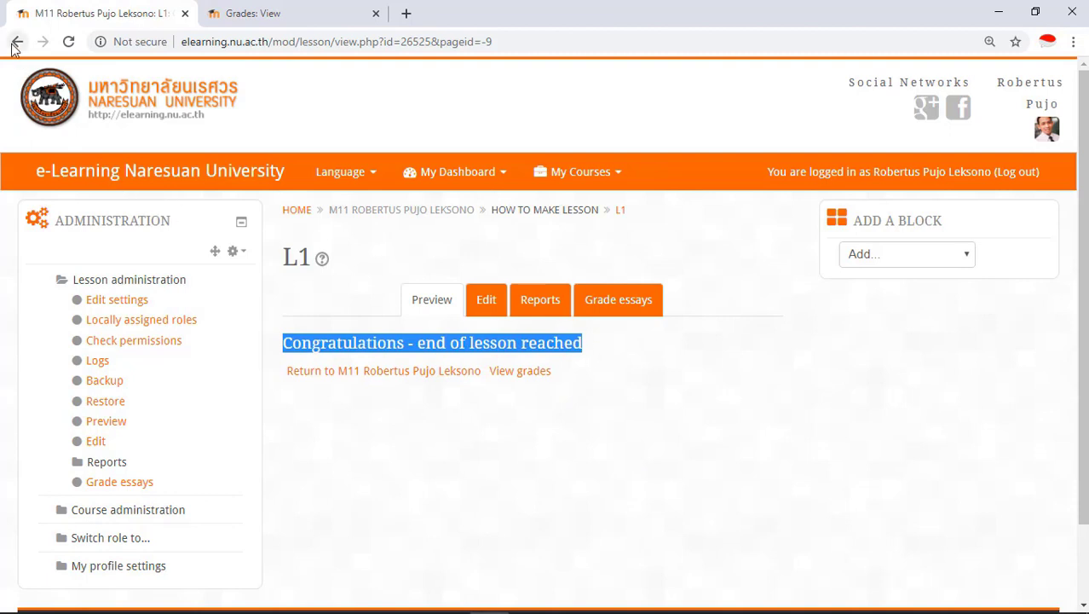
{"action": "left_click", "coordinate": [615, 442]}
{"action": "scroll", "coordinate": [615, 441], "scroll_direction": "down", "scroll_amount": 2}
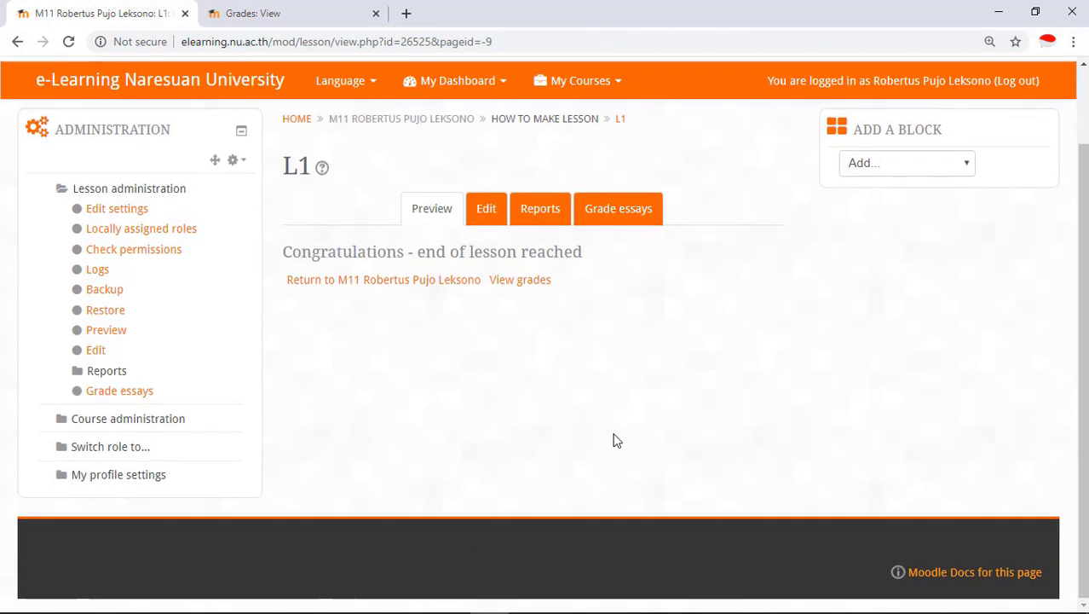
{"action": "left_click", "coordinate": [482, 208]}
{"action": "scroll", "coordinate": [632, 426], "scroll_direction": "down", "scroll_amount": 3}
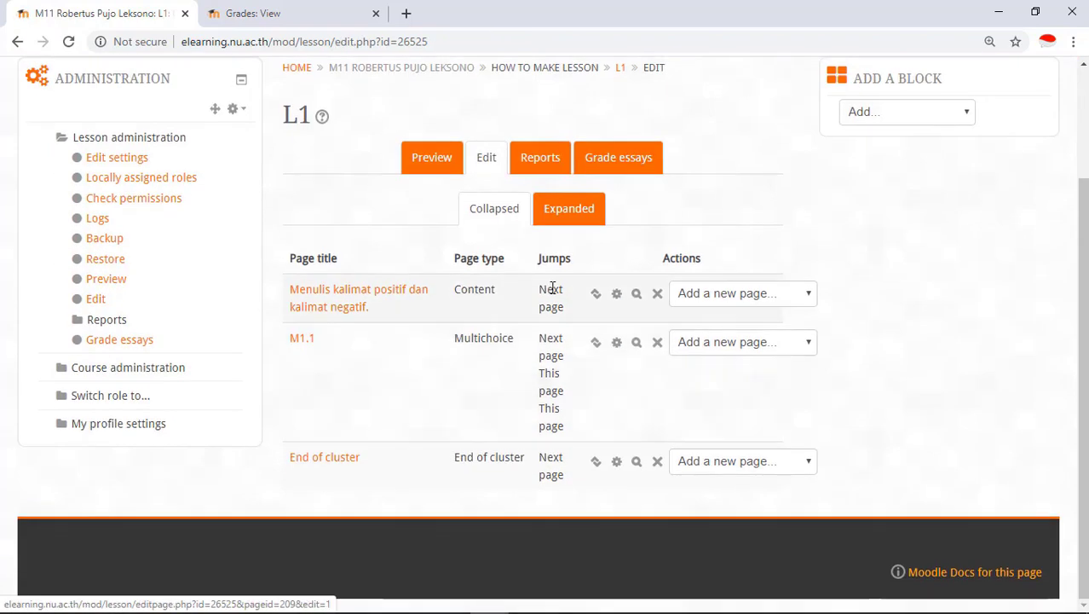
{"action": "left_click_drag", "start_coordinate": [539, 290], "coordinate": [571, 358]}
{"action": "left_click", "coordinate": [568, 466]}
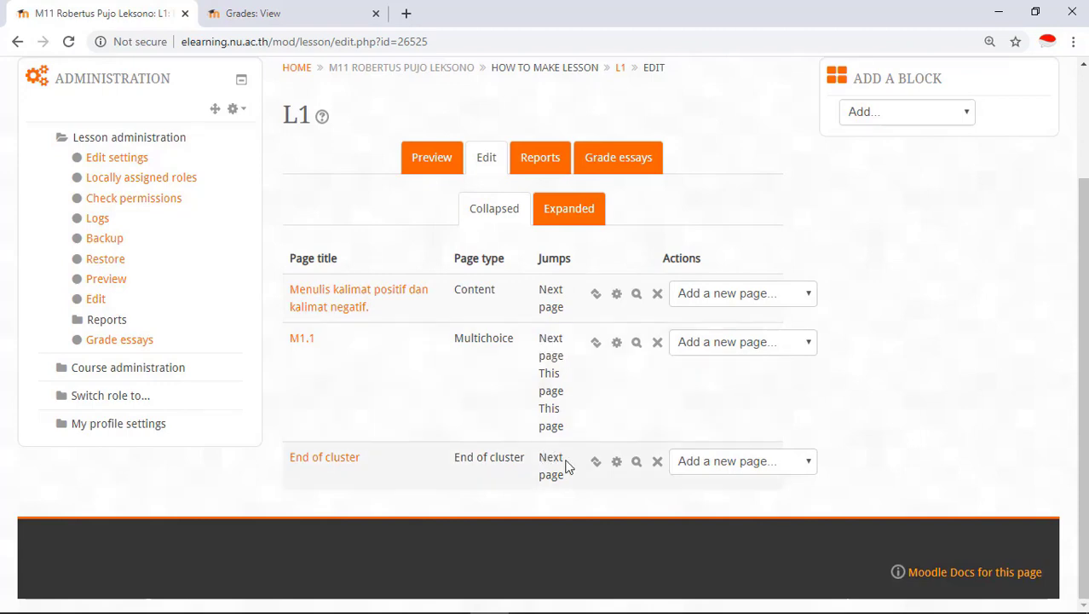
- Open the L1 lesson's settings and review the Availability dates, deadline and time limit
{"action": "left_click", "coordinate": [115, 165]}
{"action": "scroll", "coordinate": [277, 251], "scroll_direction": "down", "scroll_amount": 3}
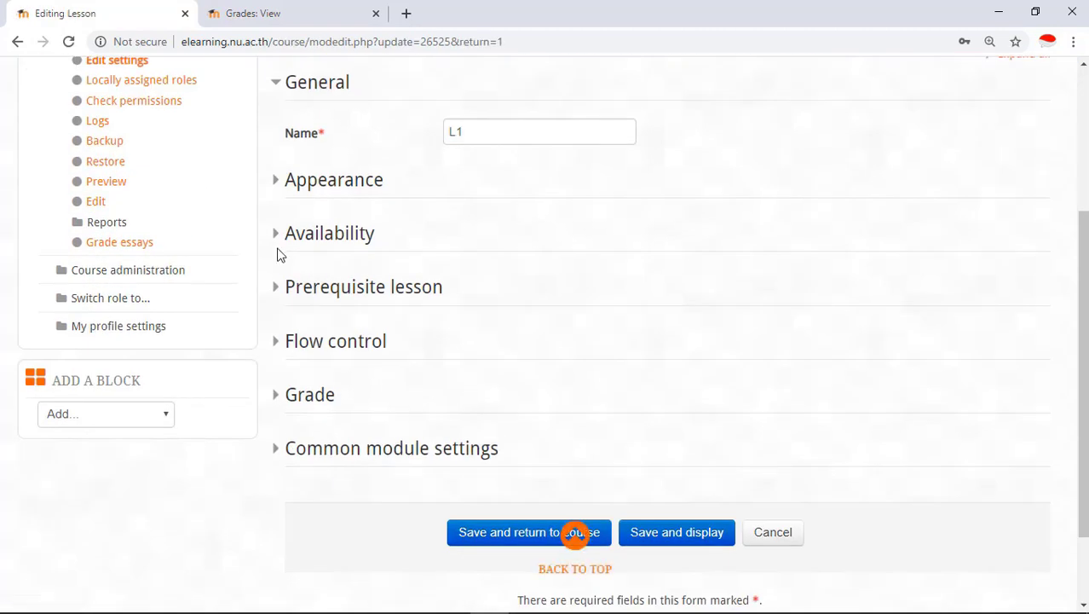
{"action": "left_click", "coordinate": [277, 243]}
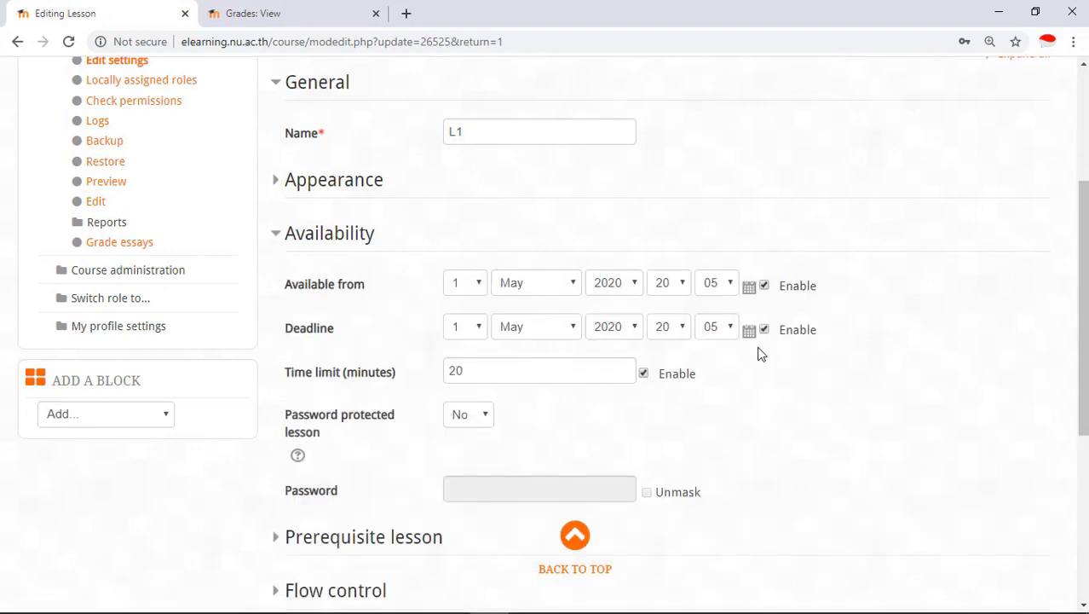
{"action": "scroll", "coordinate": [724, 365], "scroll_direction": "up", "scroll_amount": 2}
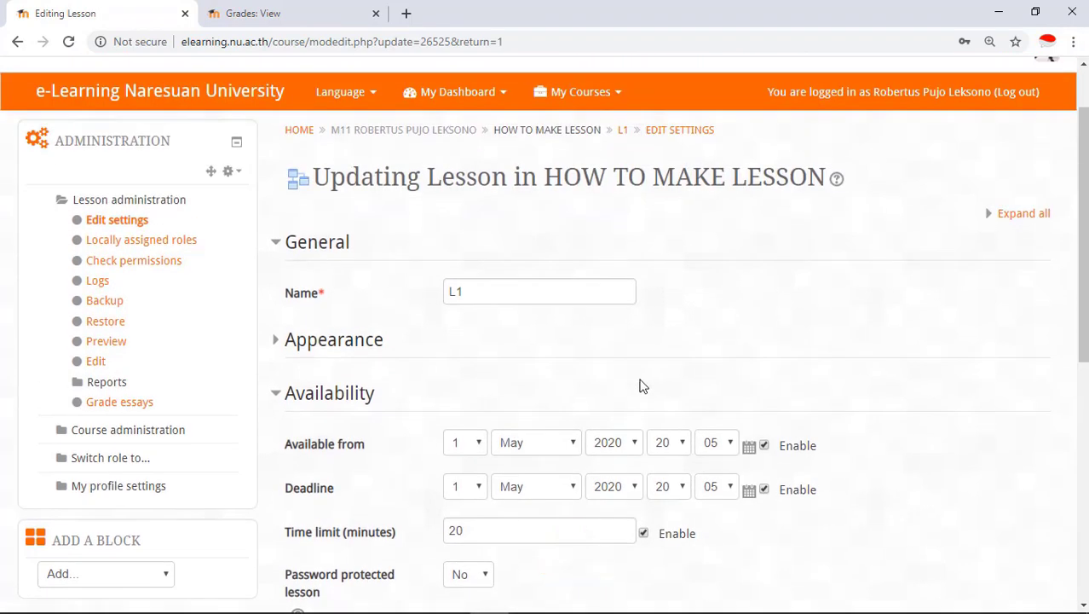
- Leave the settings for the L1 lesson preview and look over its content page
{"action": "left_click", "coordinate": [623, 136]}
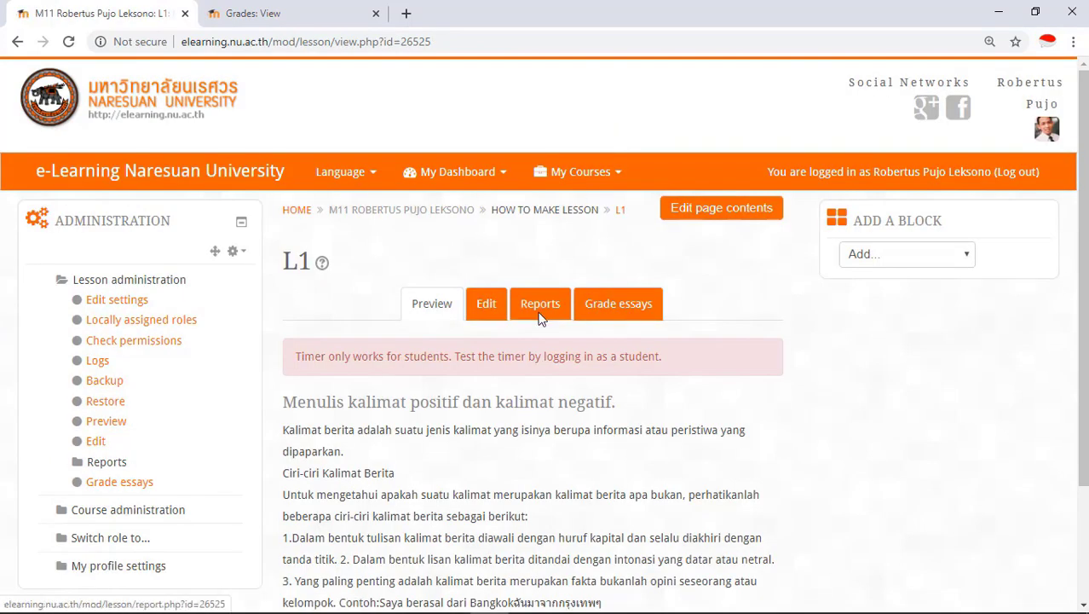
{"action": "scroll", "coordinate": [528, 298], "scroll_direction": "down", "scroll_amount": 2}
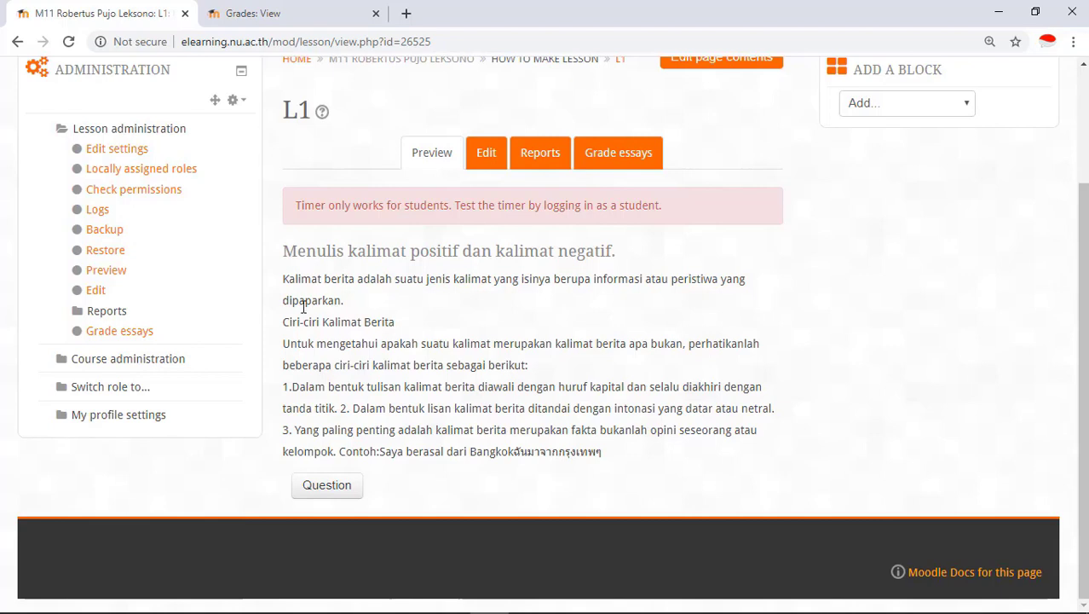
{"action": "scroll", "coordinate": [554, 274], "scroll_direction": "up", "scroll_amount": 2}
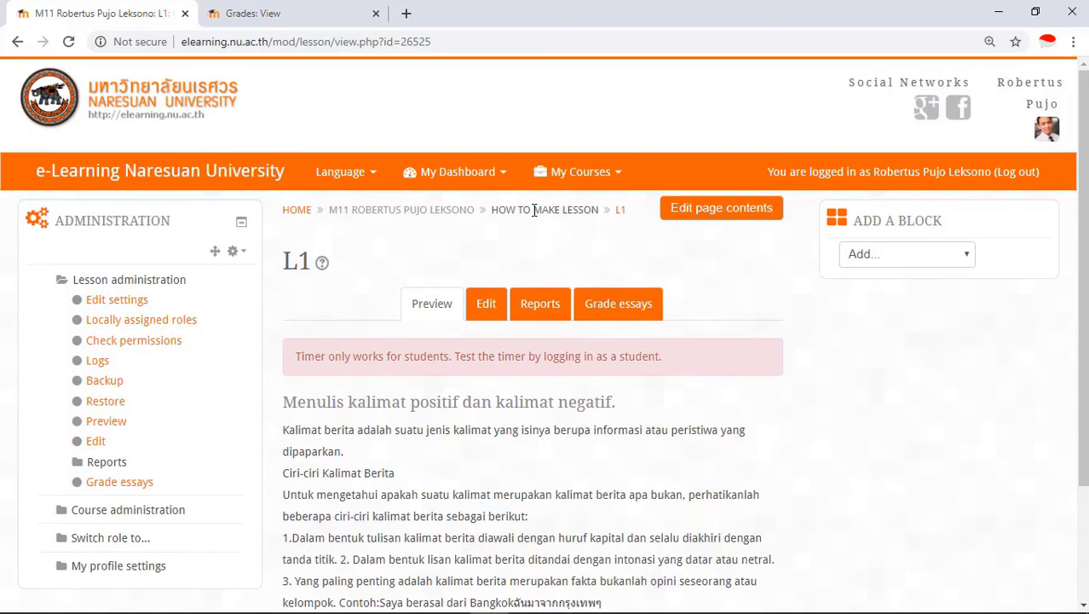
- Return to the course page and check the lessons listed in the HOW TO MAKE LESSON section
{"action": "left_click", "coordinate": [426, 219]}
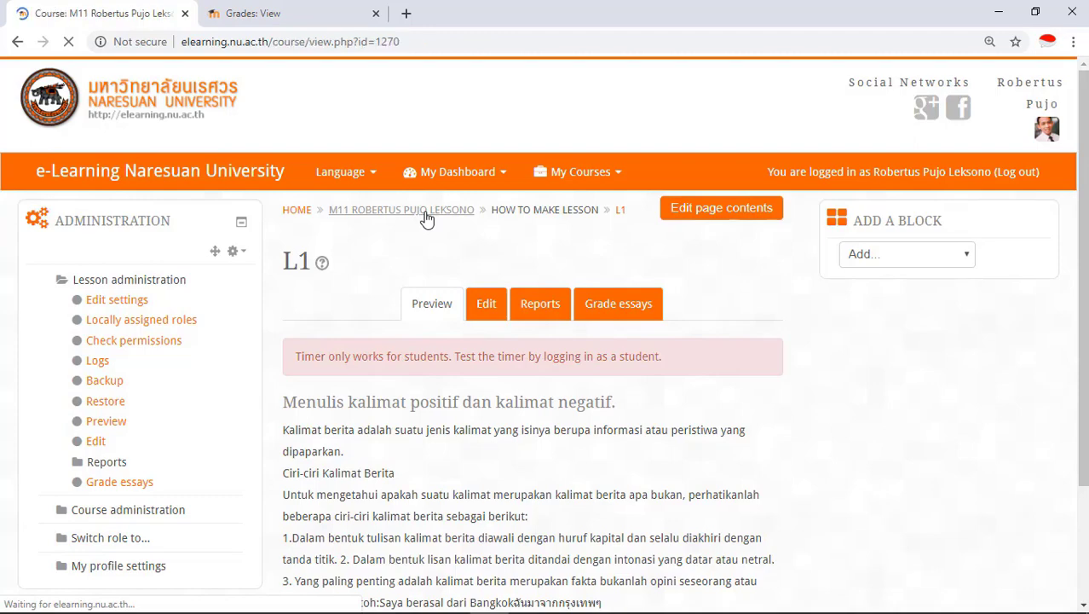
{"action": "scroll", "coordinate": [503, 363], "scroll_direction": "down", "scroll_amount": 3}
{"action": "scroll", "coordinate": [505, 356], "scroll_direction": "down", "scroll_amount": 20}
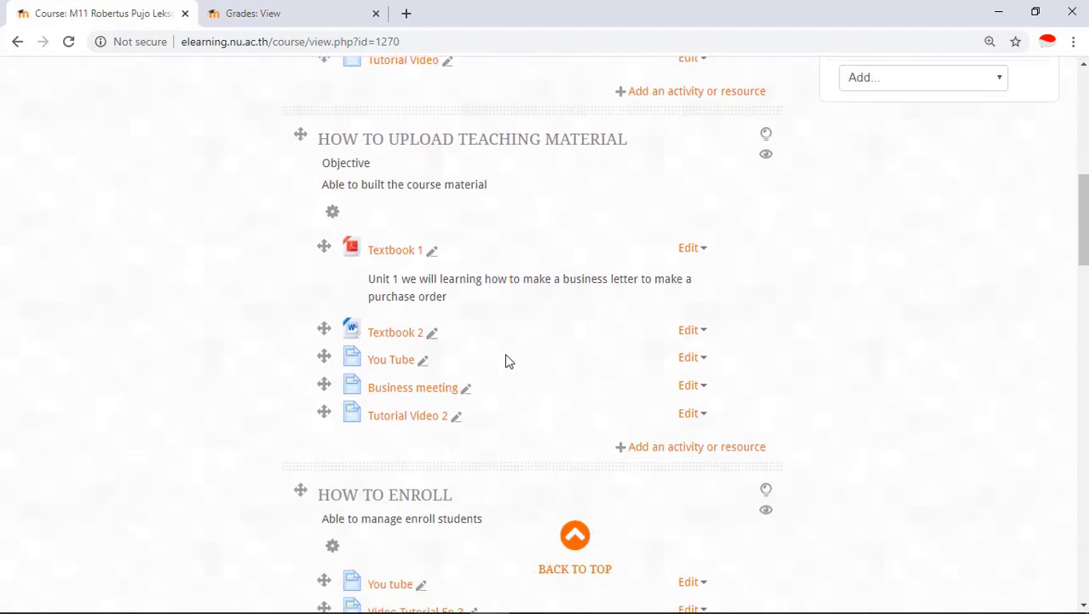
{"action": "scroll", "coordinate": [507, 358], "scroll_direction": "down", "scroll_amount": 5}
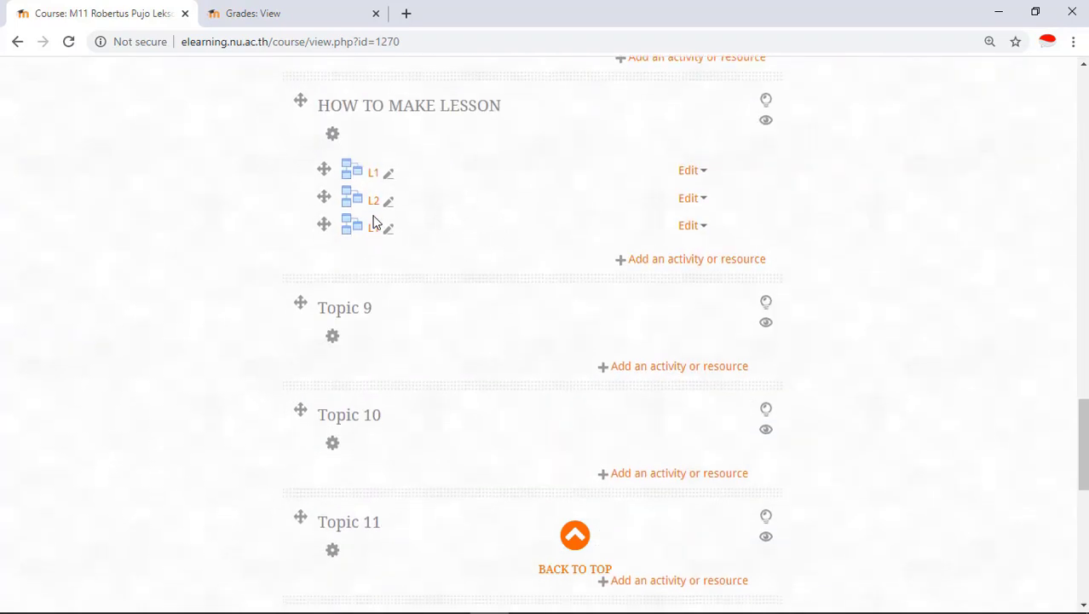
{"action": "mouse_move", "coordinate": [569, 600]}
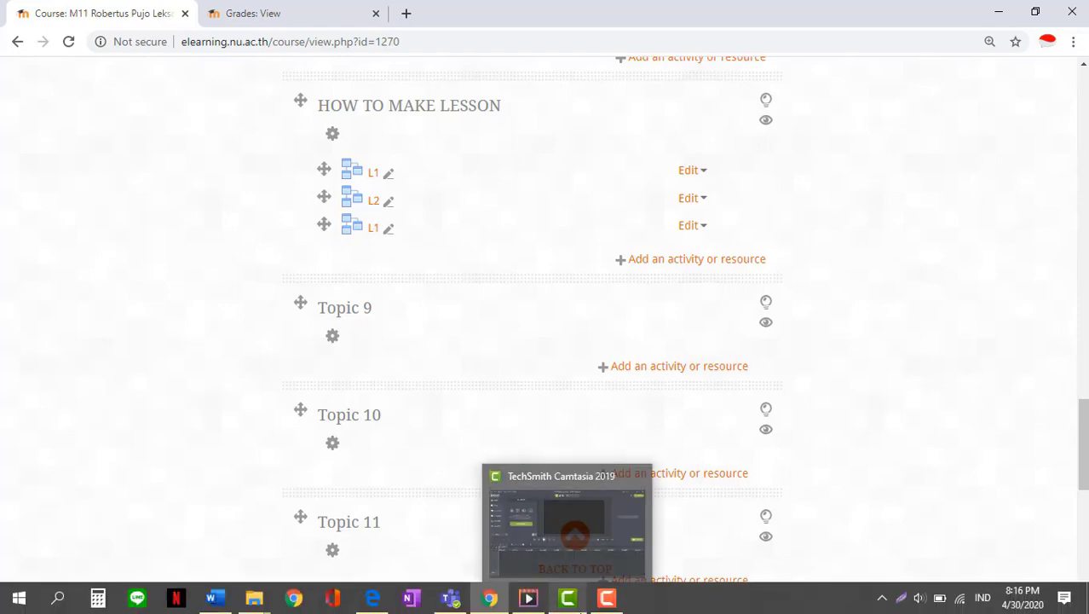
{"action": "left_click", "coordinate": [607, 597]}
{"action": "left_click", "coordinate": [1054, 556]}
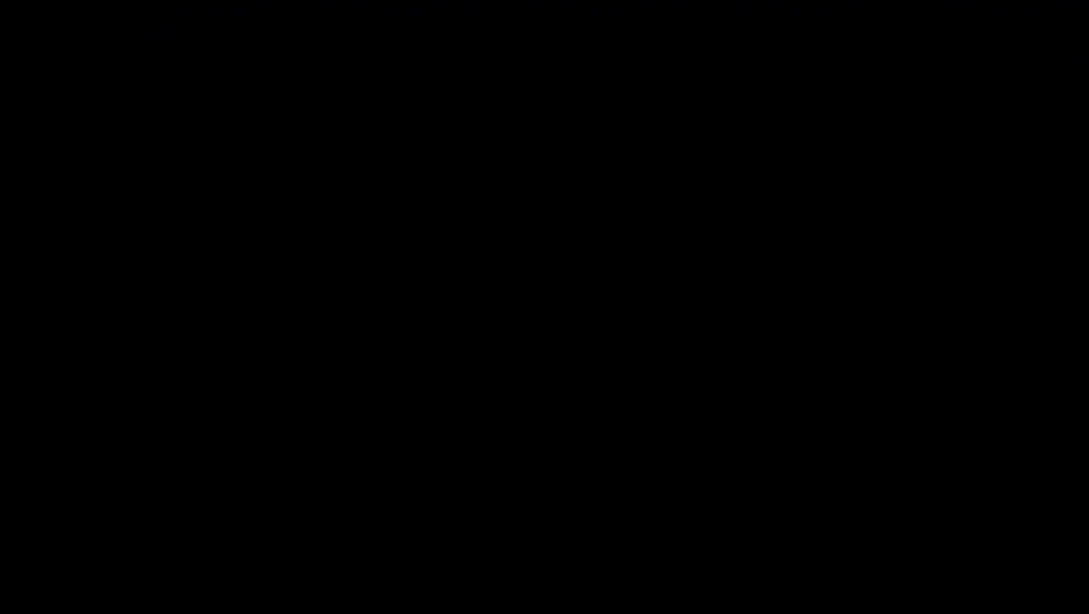